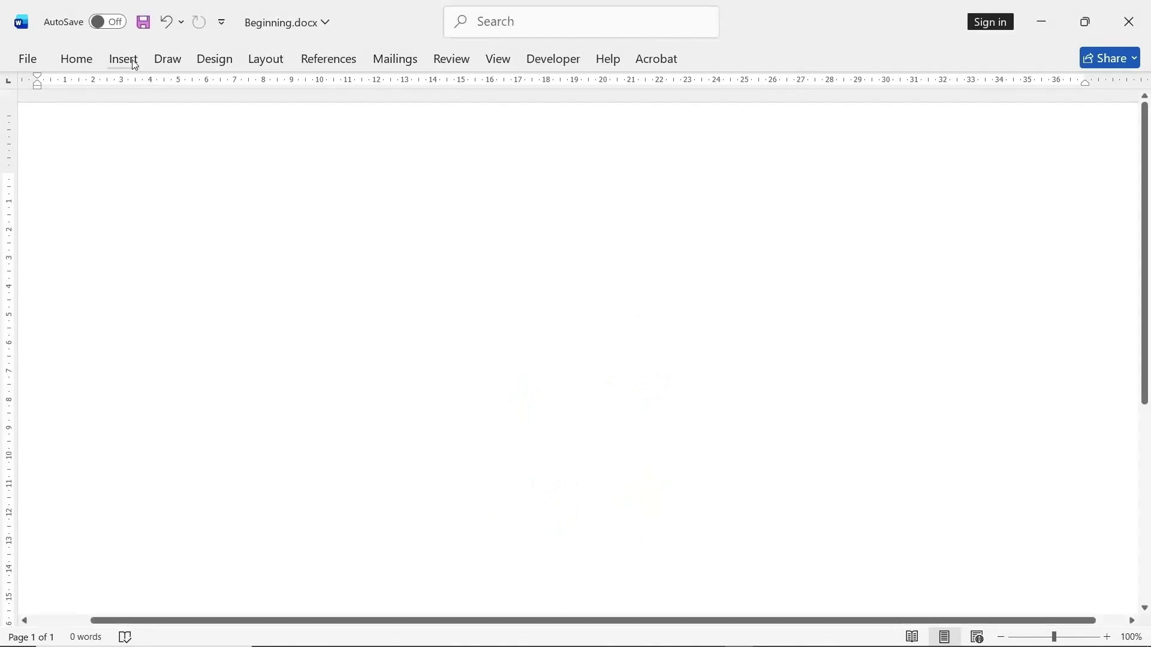
# - Draw an upward ribbon banner shape about 9.04 cm wide and 2.52 cm high near the top of the page
pyautogui.click(134, 62)
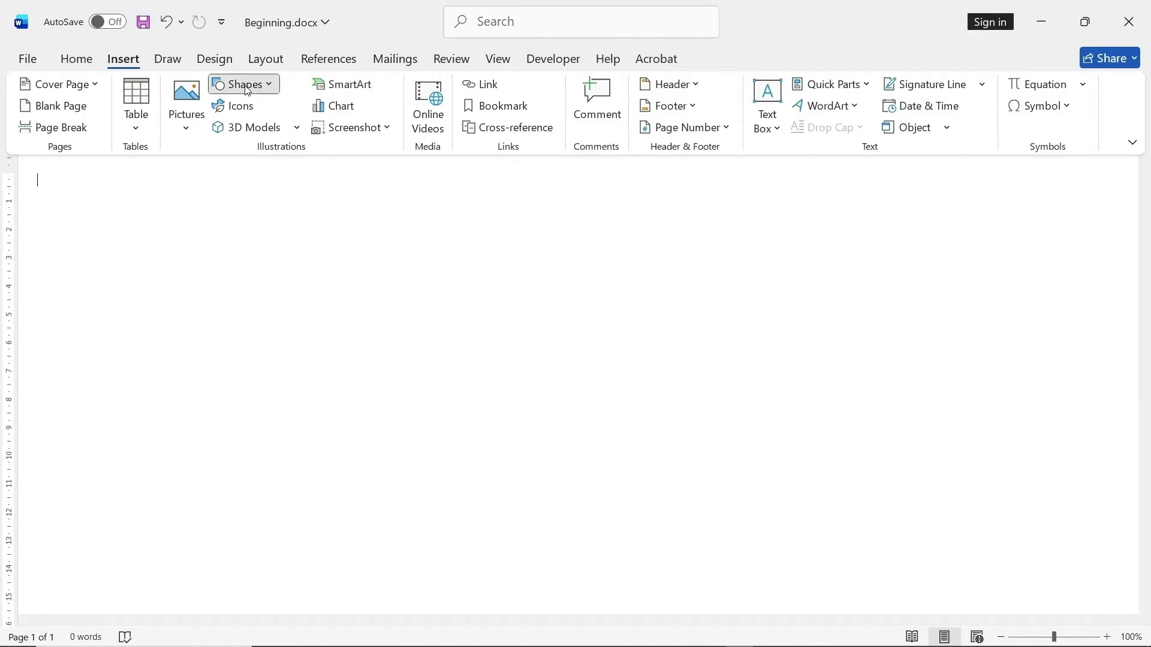
pyautogui.click(247, 87)
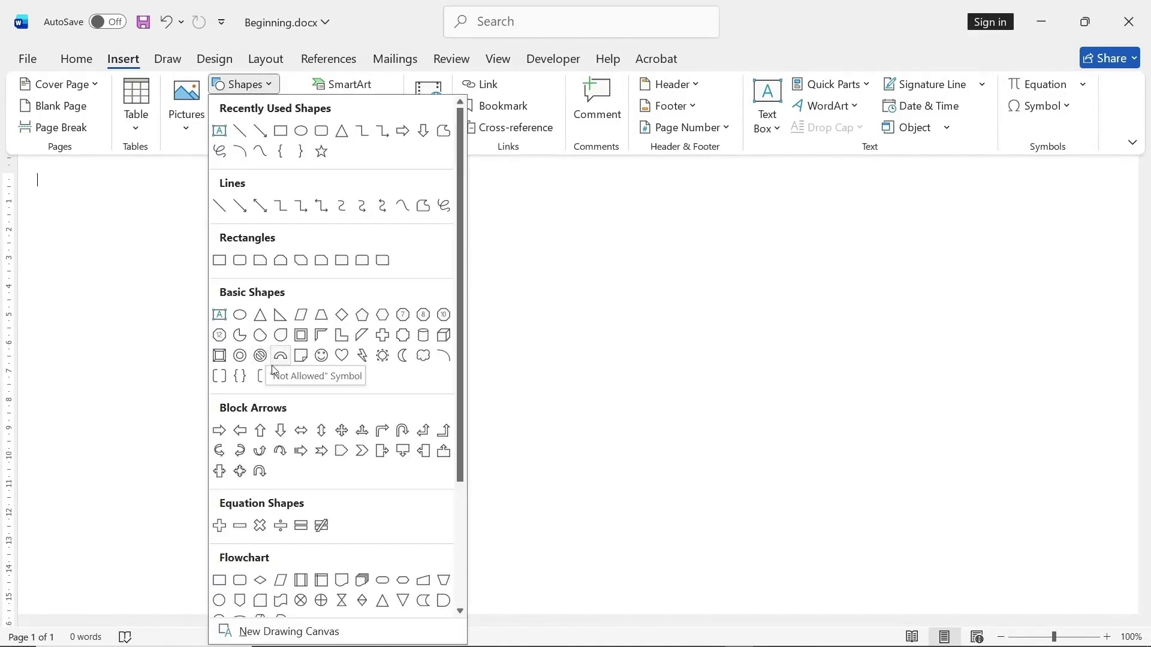
pyautogui.scroll(-3, 273, 368)
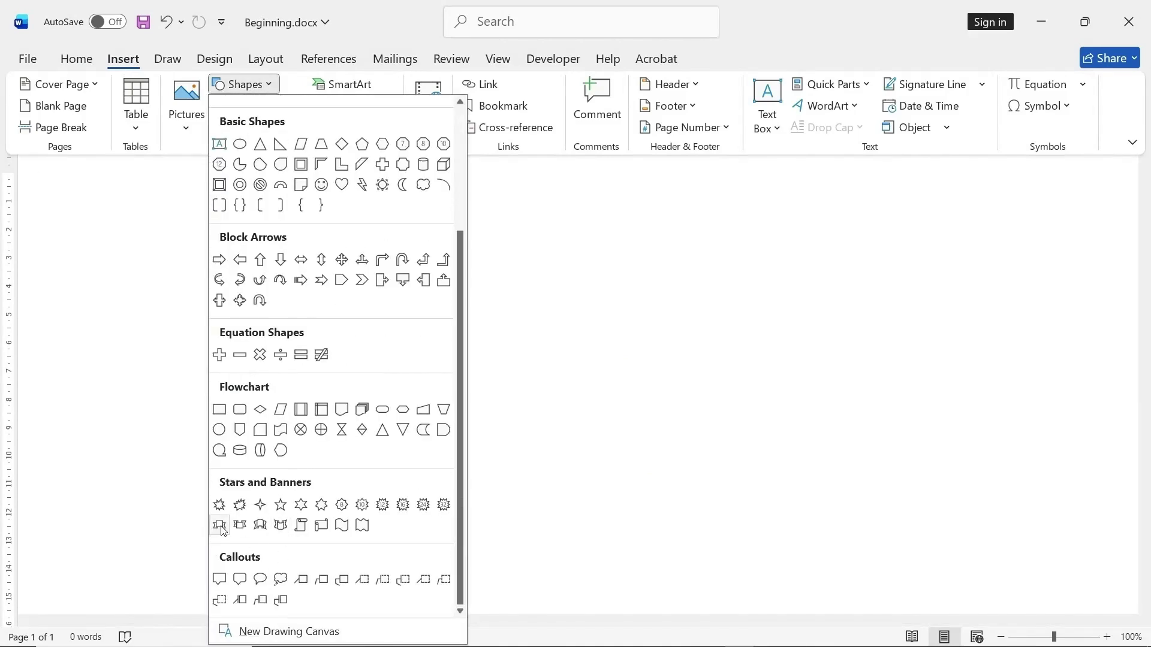
pyautogui.click(222, 529)
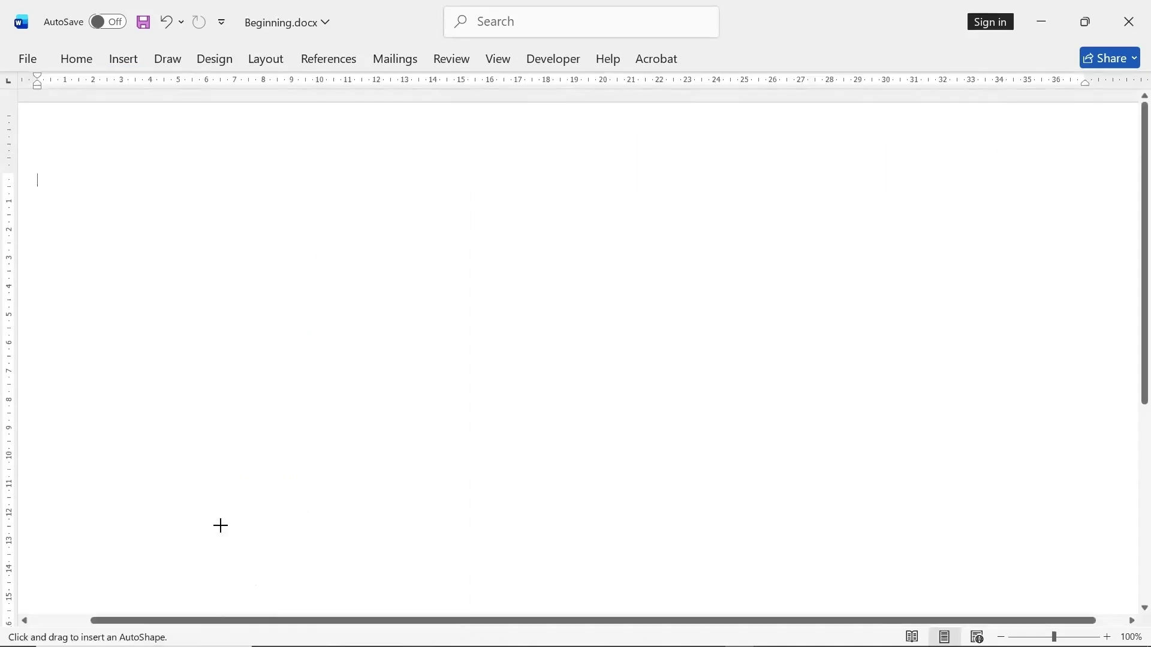
pyautogui.moveTo(248, 186); pyautogui.dragTo(506, 250)
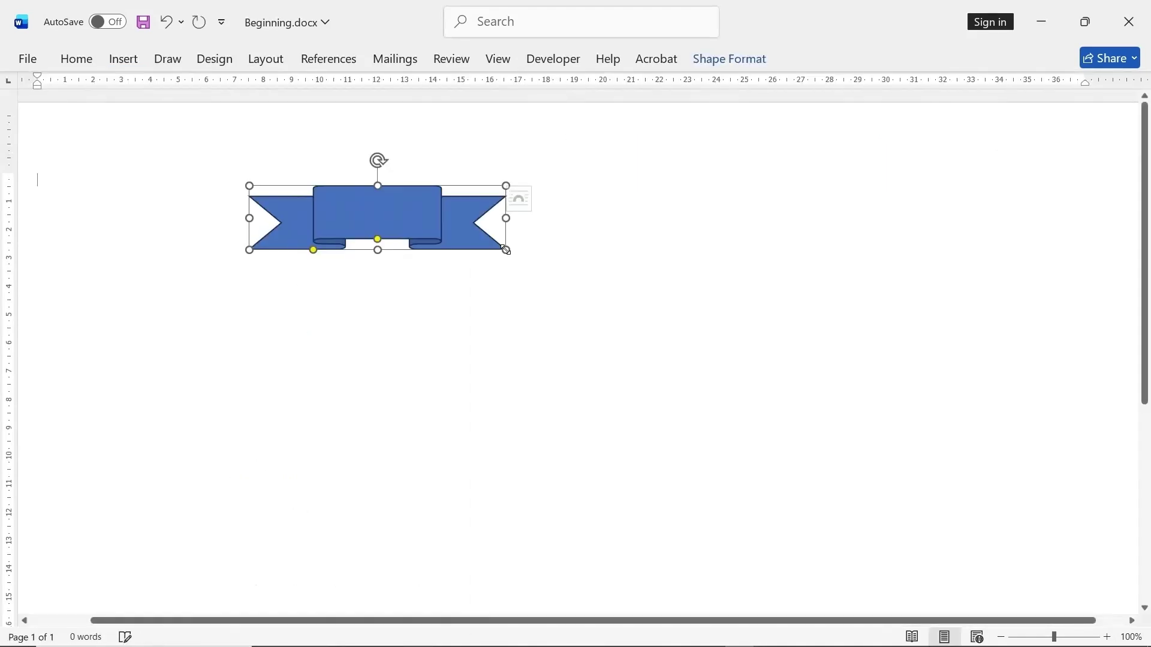
pyautogui.moveTo(378, 251); pyautogui.dragTo(378, 257)
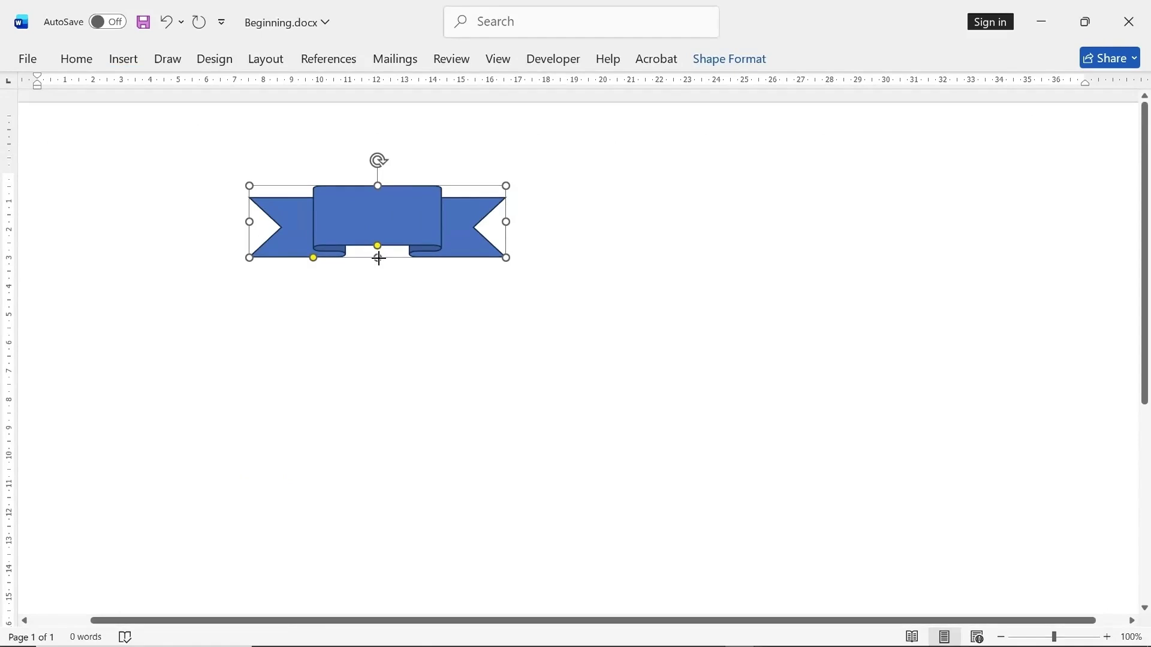
# - Duplicate the blue ribbon banner and place the copy beside the original, roughly level with it
pyautogui.rightClick(382, 227)
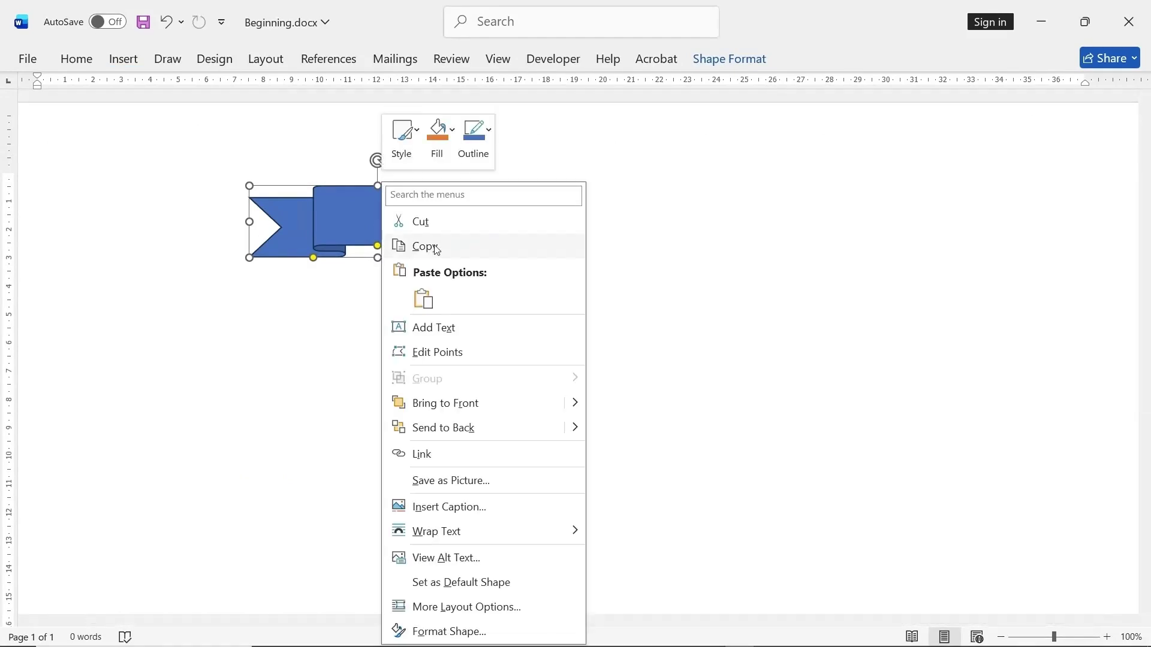
pyautogui.click(434, 244)
pyautogui.click(660, 203)
pyautogui.rightClick(660, 204)
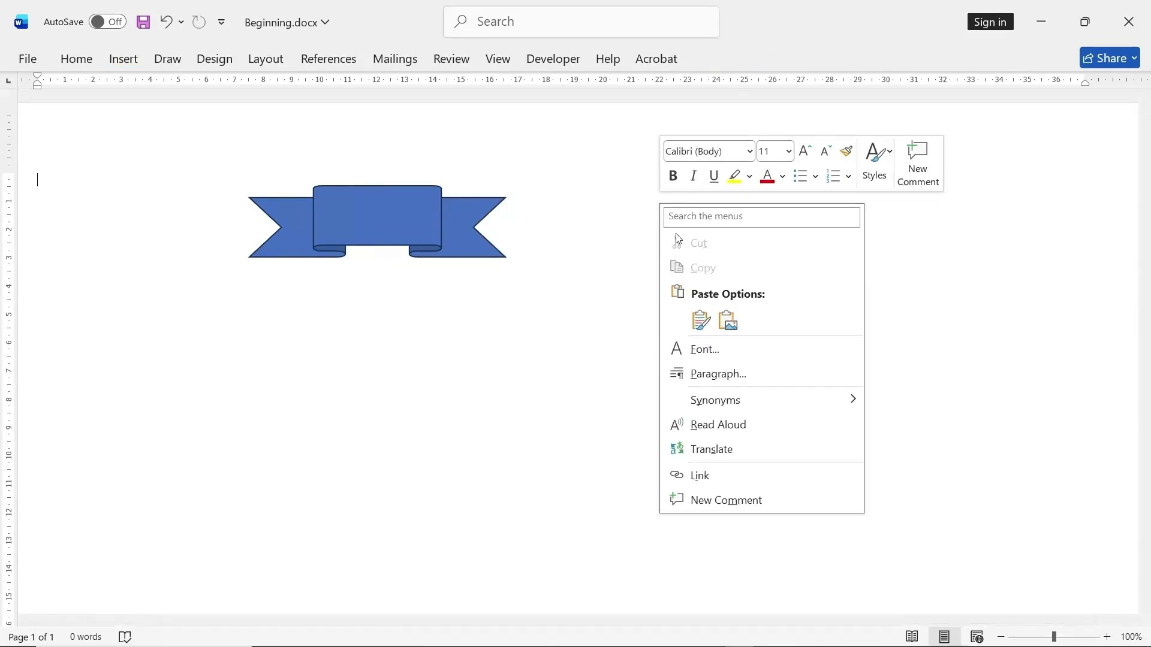
pyautogui.click(699, 319)
pyautogui.moveTo(164, 199); pyautogui.dragTo(720, 211)
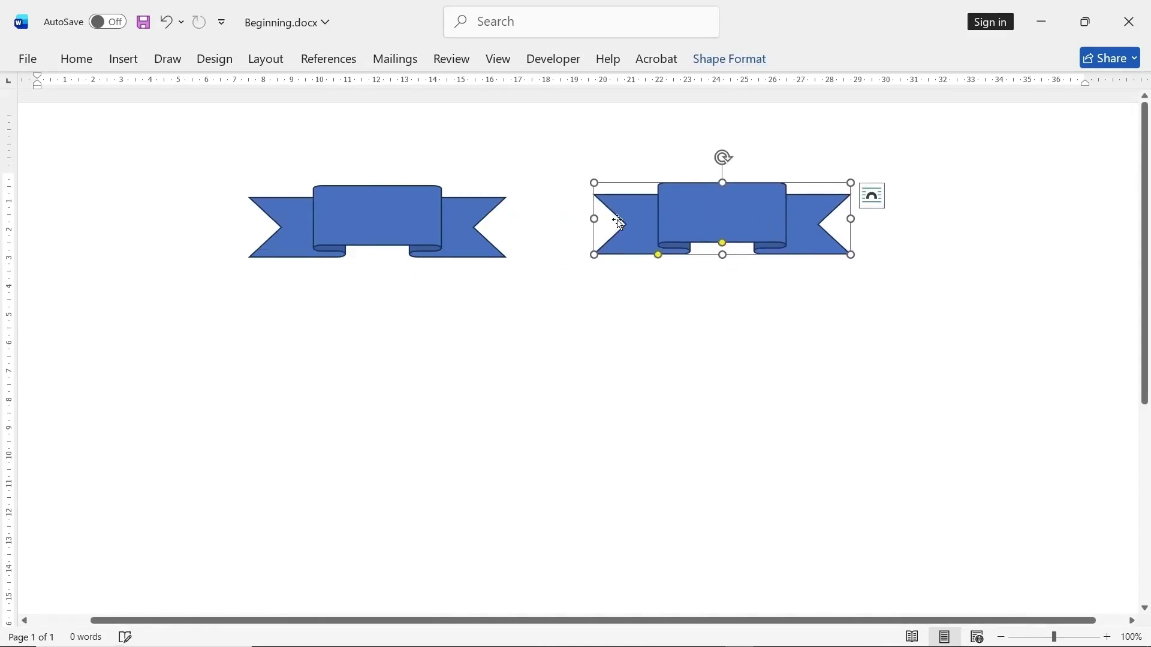
# - Fill the original ribbon banner with the standard red color
pyautogui.click(398, 221)
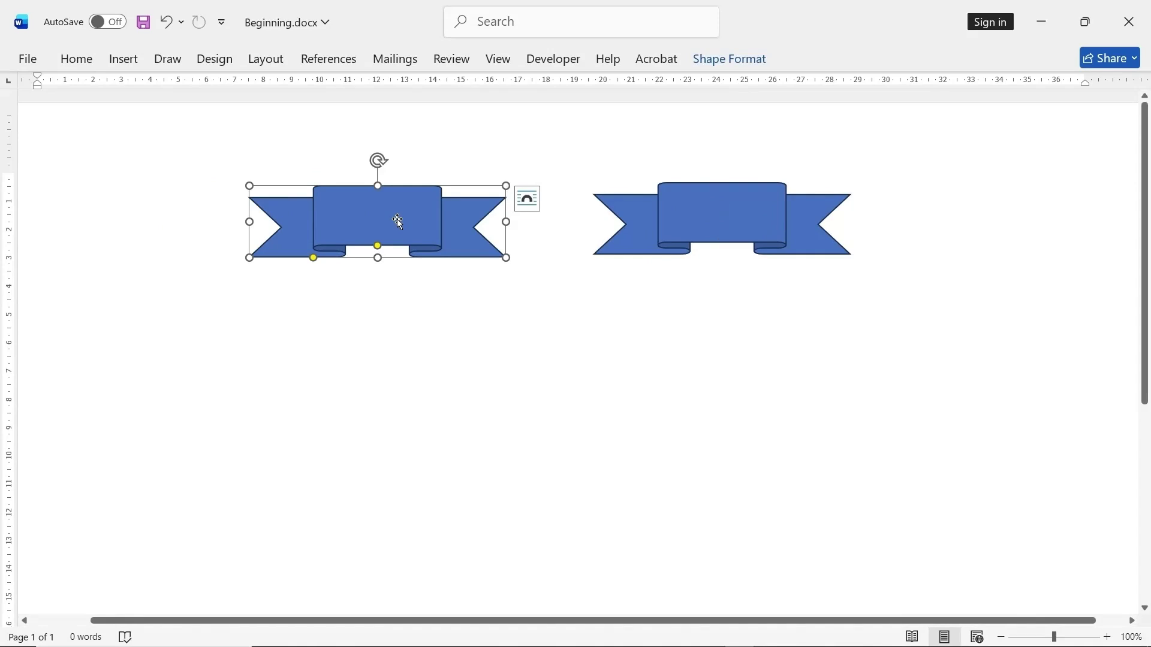
pyautogui.click(730, 60)
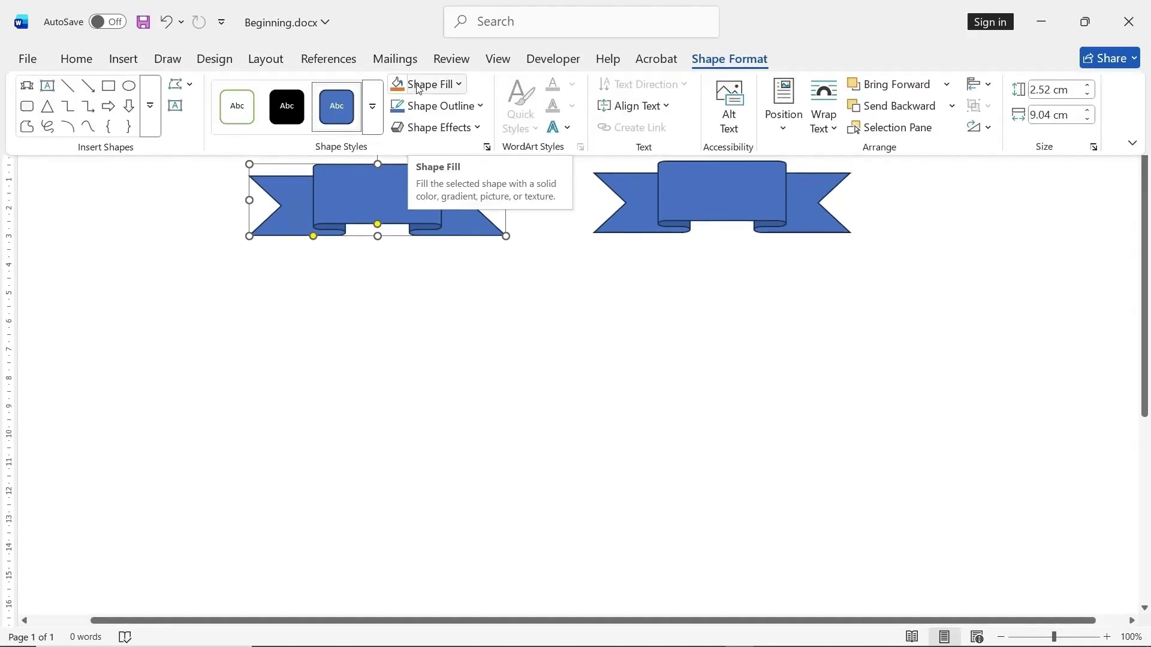
pyautogui.click(425, 89)
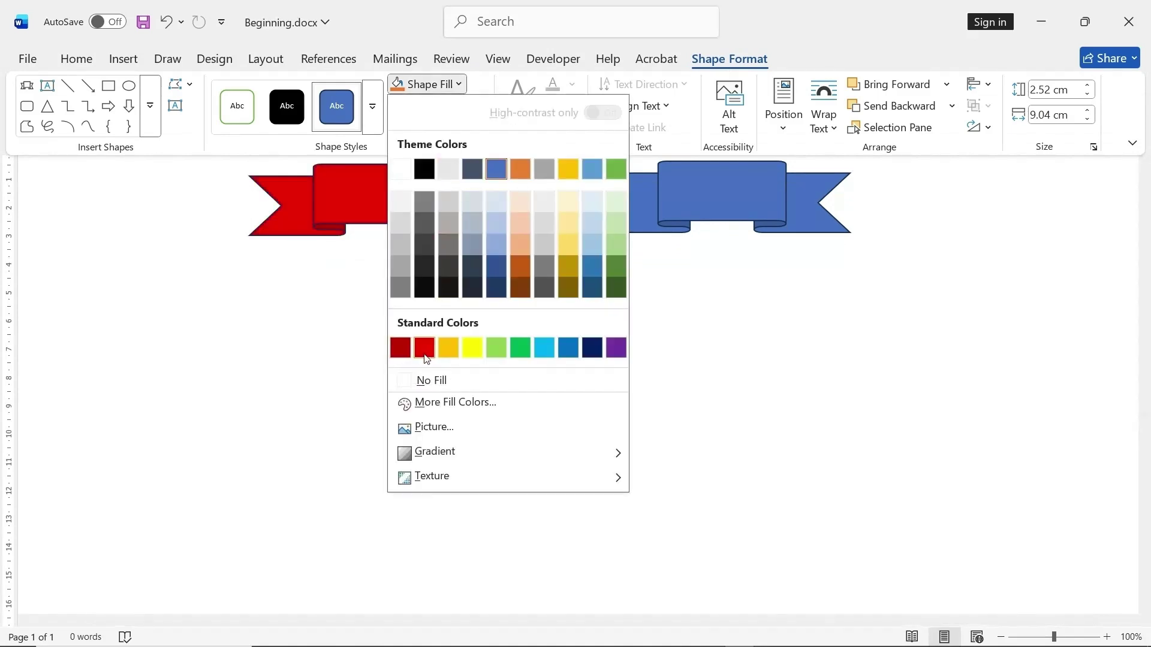
pyautogui.press('Escape')
pyautogui.click(394, 336)
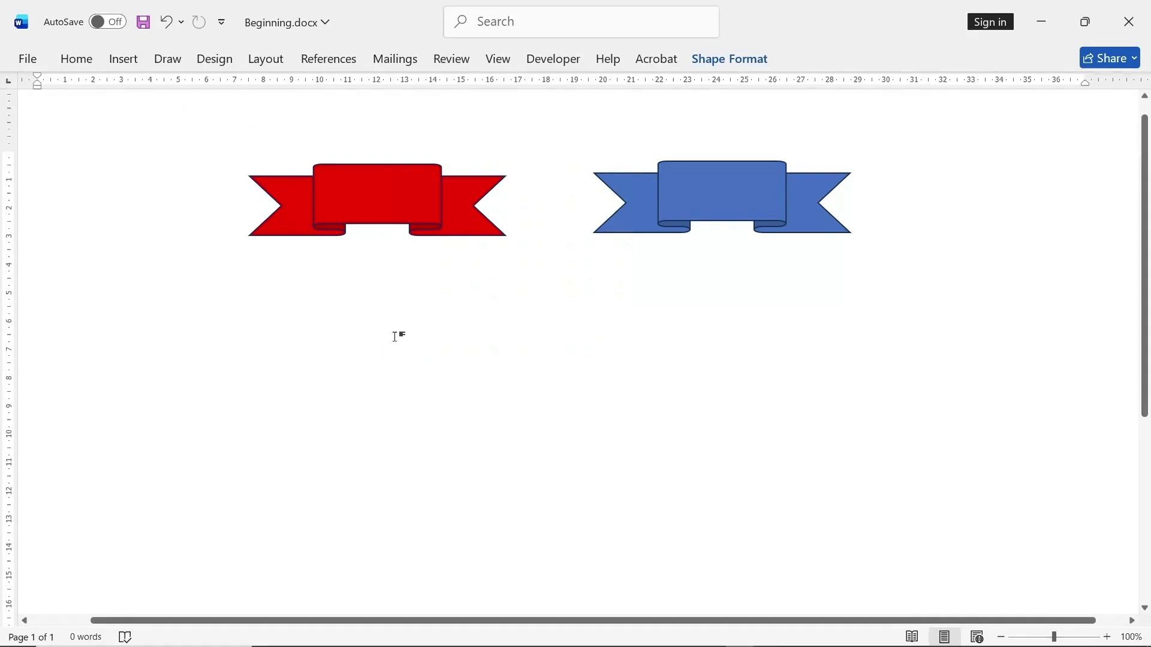
pyautogui.click(665, 357)
# - Draw a 32-point star in the empty area below the two ribbon banners
pyautogui.click(124, 60)
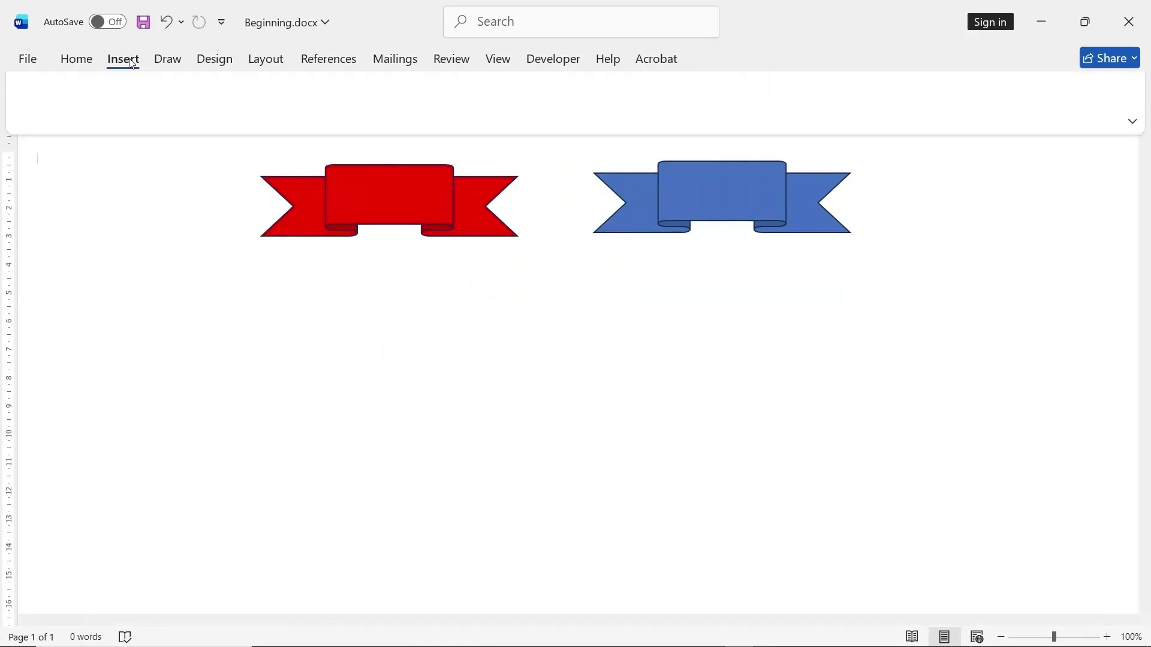
pyautogui.click(245, 85)
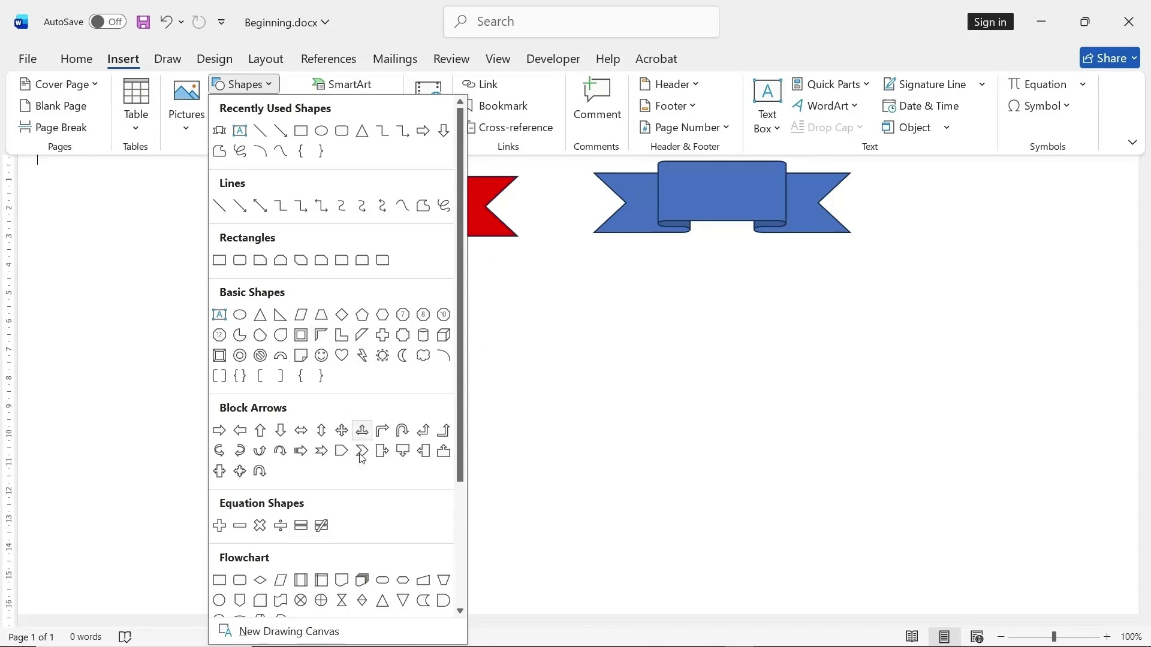
pyautogui.scroll(-3, 378, 484)
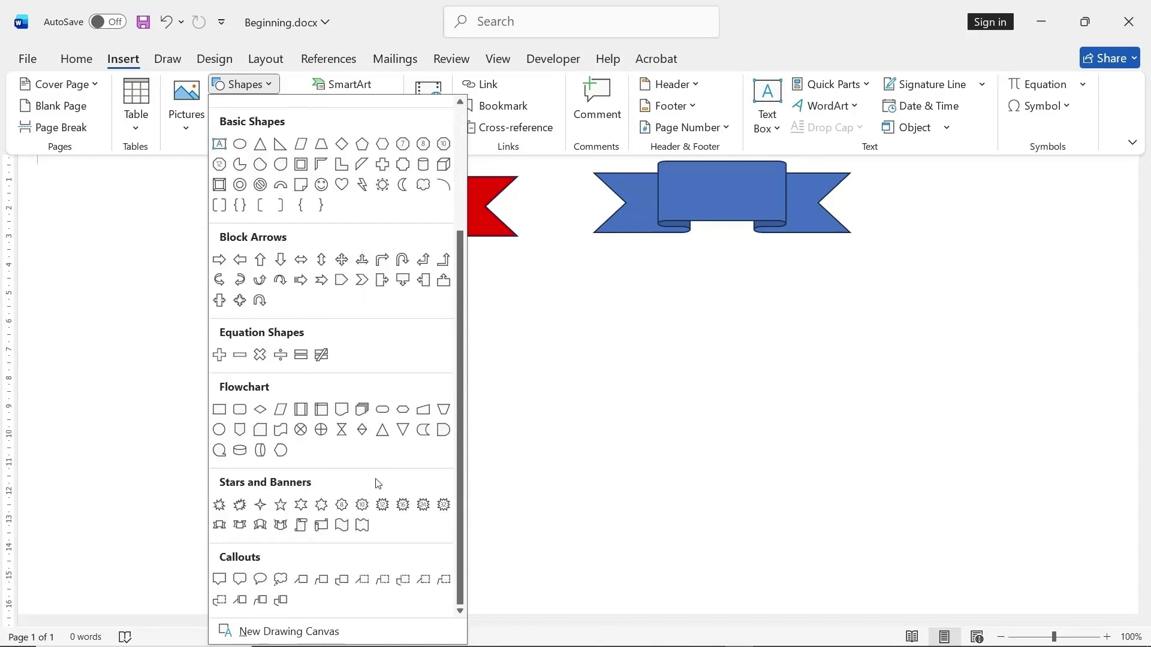
pyautogui.click(443, 505)
pyautogui.moveTo(398, 316); pyautogui.dragTo(545, 462)
pyautogui.moveTo(496, 406); pyautogui.dragTo(456, 423)
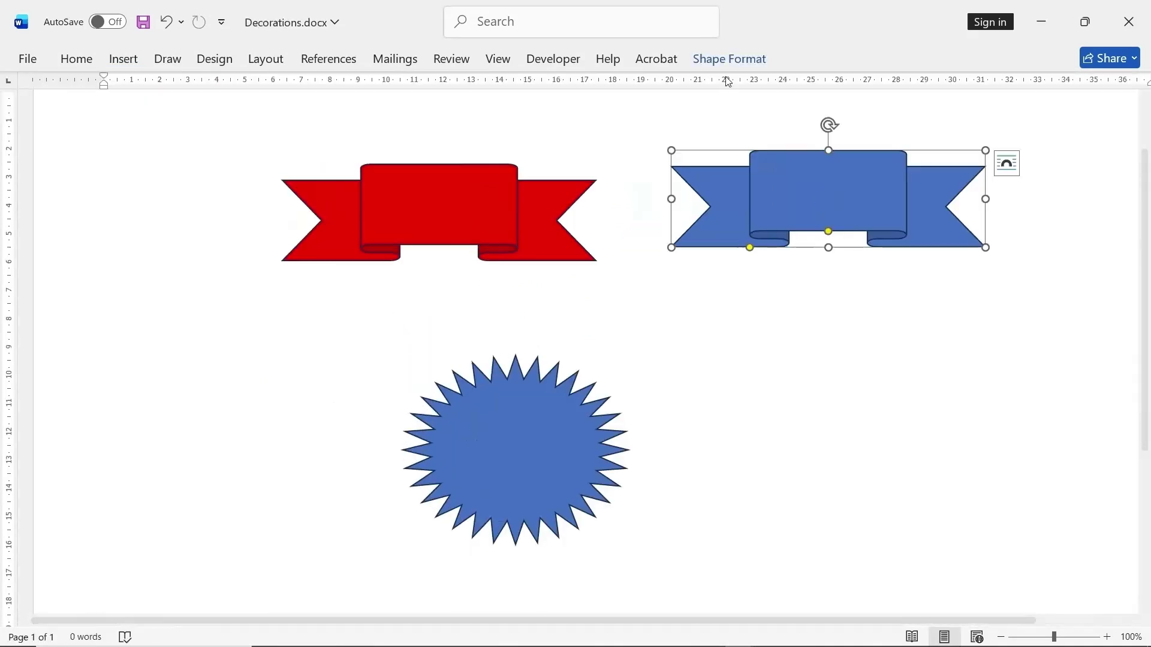
# - Fill the blue ribbon banner with standard green and move it straight down, lower than the red banner
pyautogui.click(729, 58)
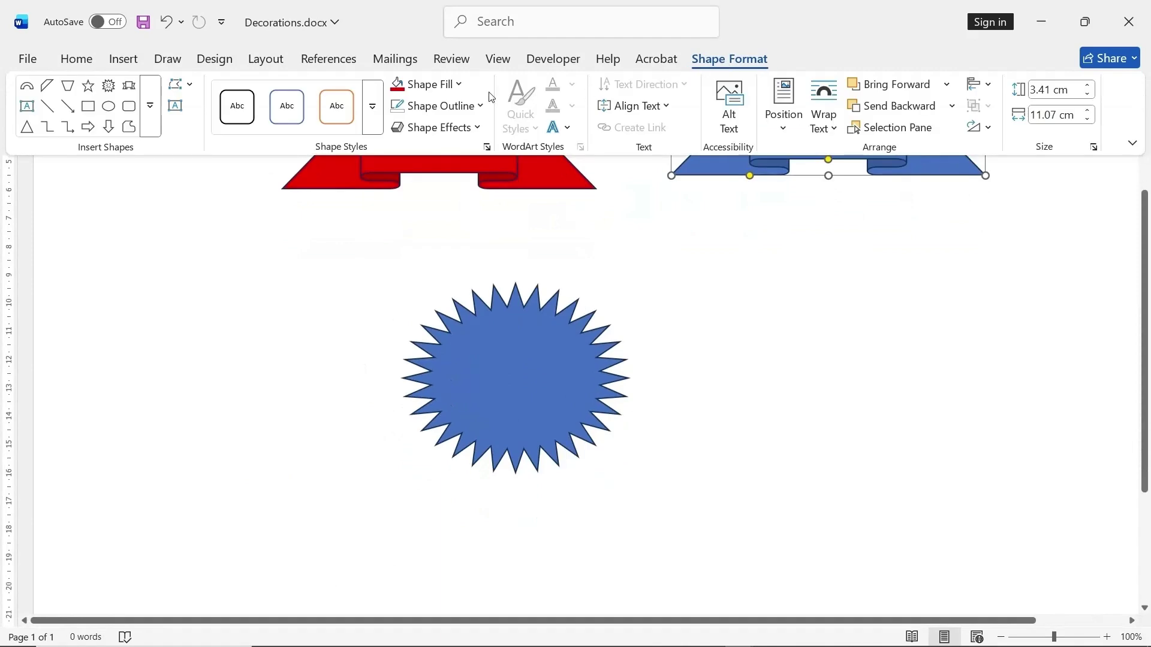
pyautogui.click(430, 83)
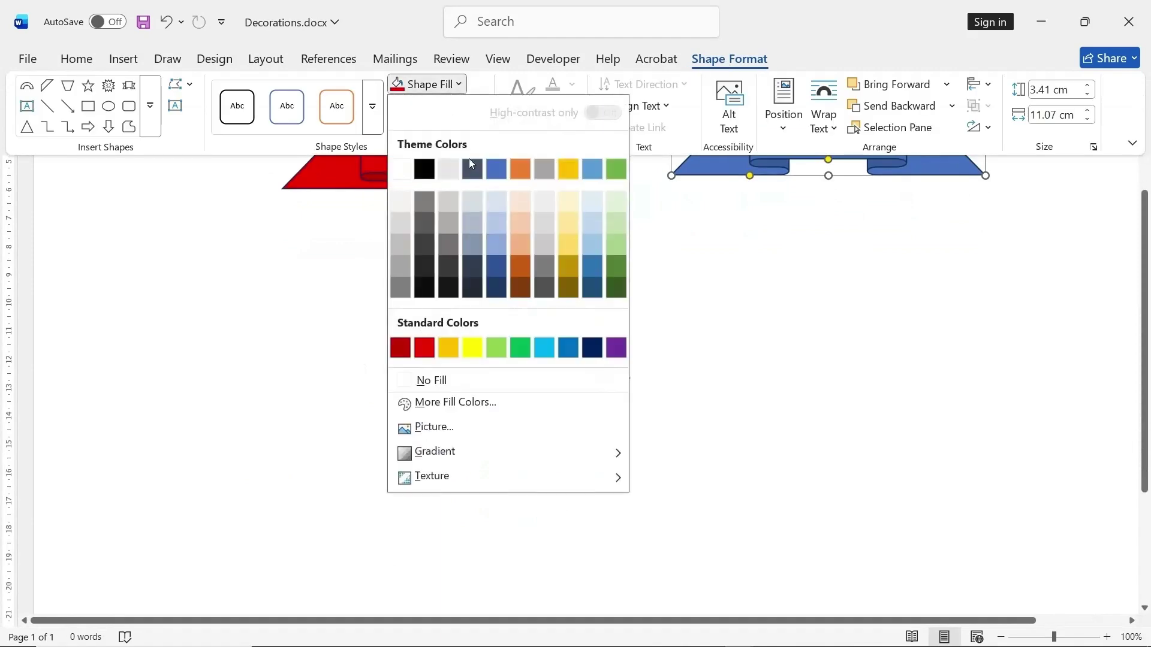
pyautogui.click(521, 349)
pyautogui.scroll(-1, 847, 283)
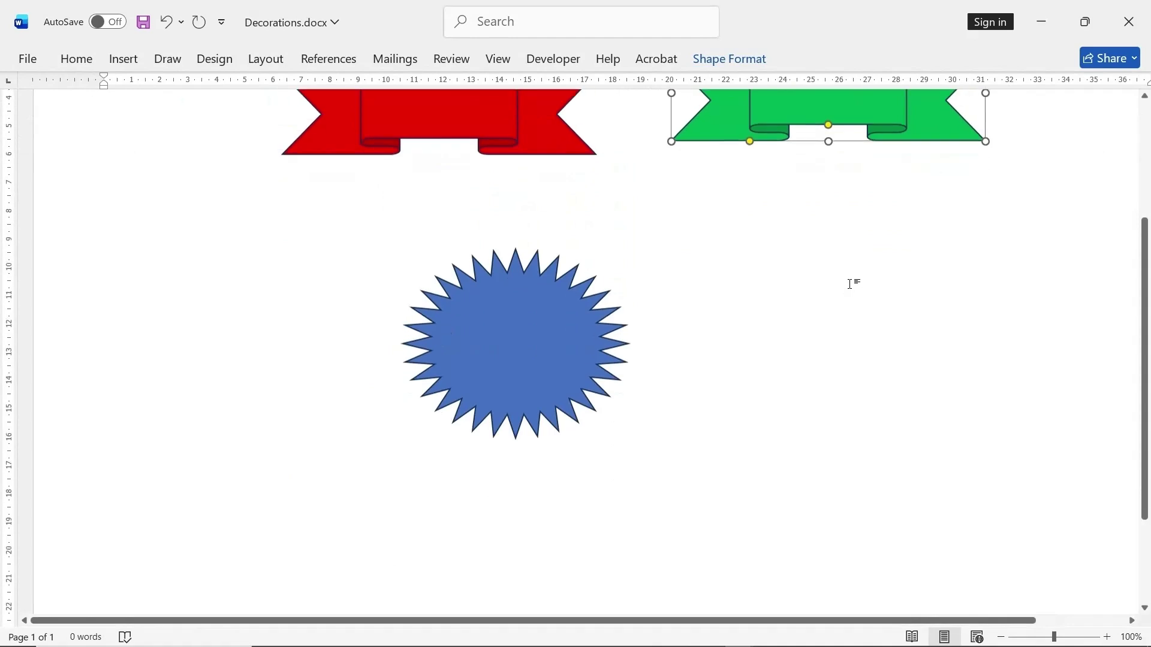
pyautogui.scroll(3, 848, 282)
pyautogui.moveTo(829, 286); pyautogui.dragTo(829, 378)
# - Reshape the 32-point star into a sunburst with long thin rays by shrinking its inner radius almost to the center
pyautogui.click(519, 508)
pyautogui.scroll(-1, 546, 490)
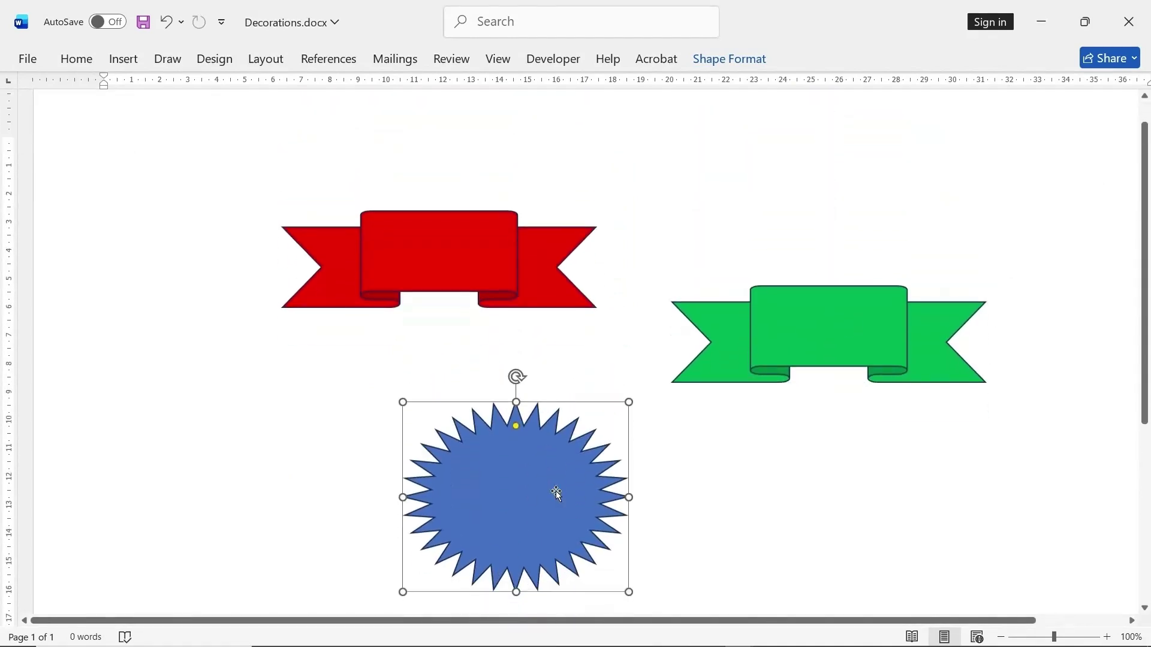
pyautogui.moveTo(516, 424); pyautogui.dragTo(510, 485)
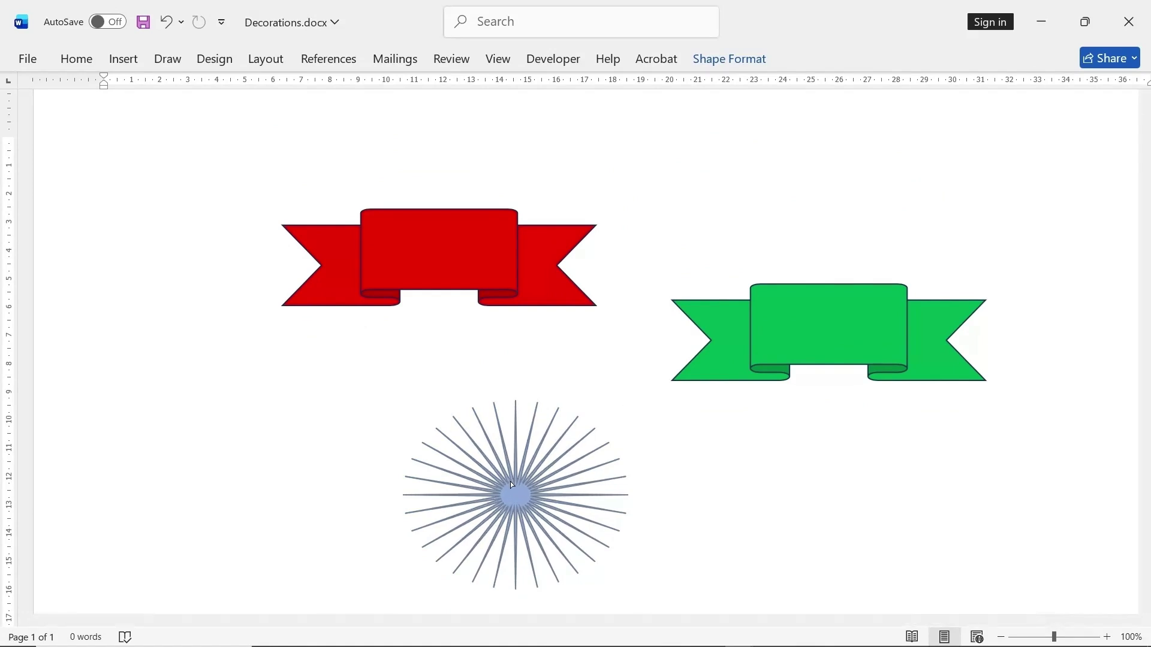
# - Fill the sunburst star with the gold theme color
pyautogui.click(729, 59)
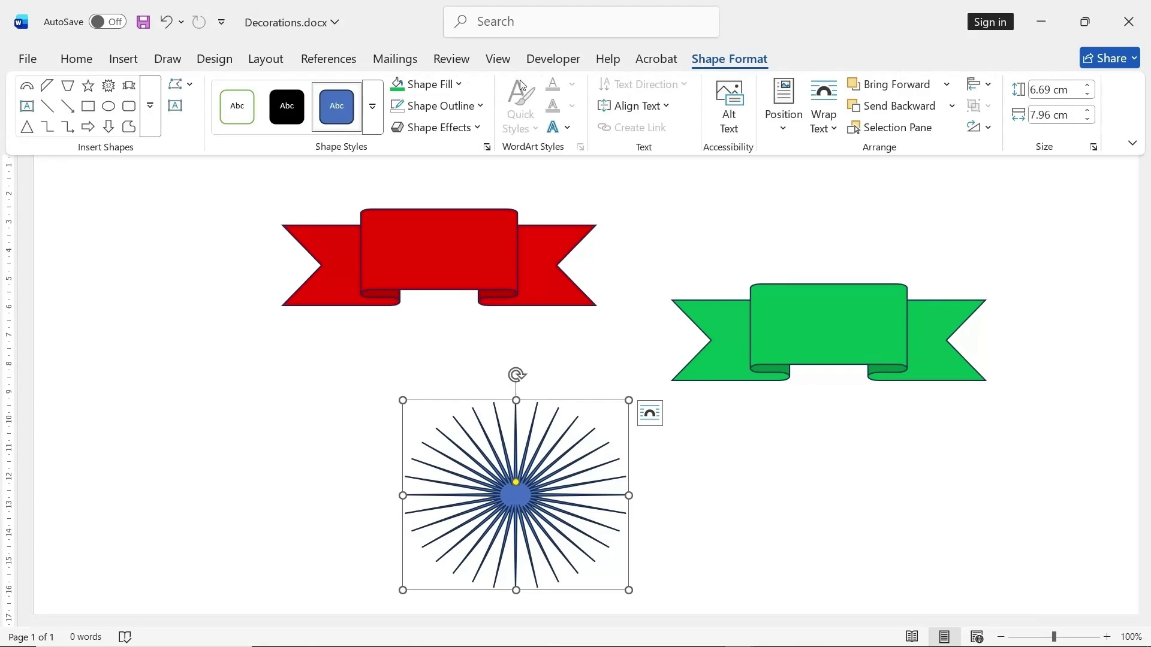
pyautogui.click(424, 86)
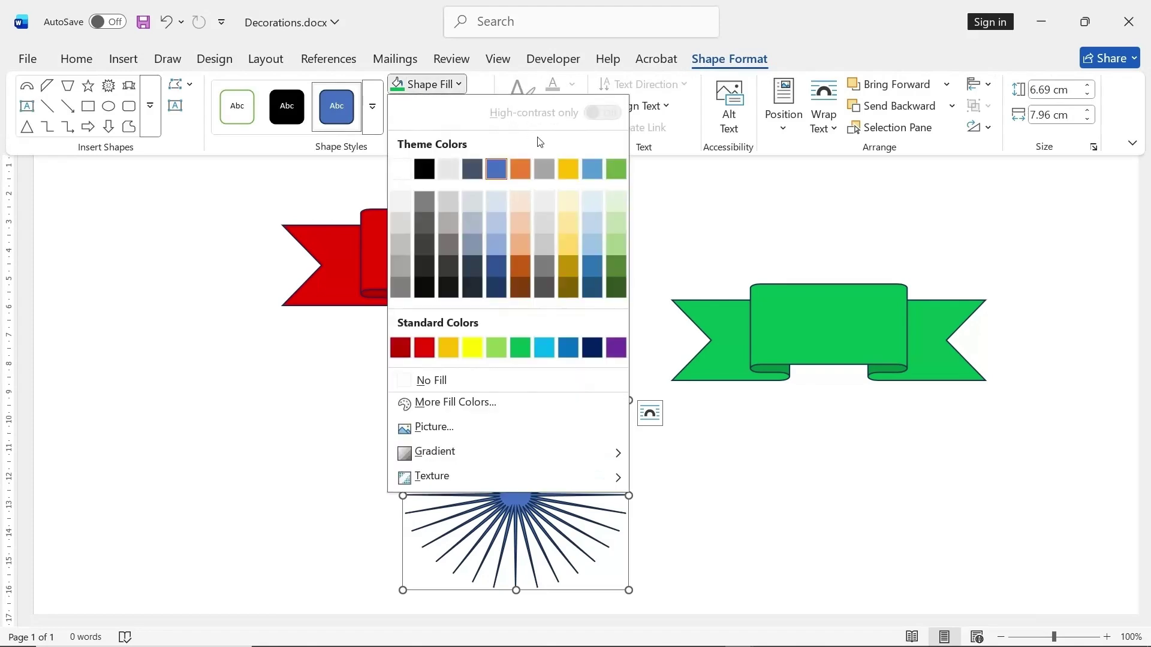
pyautogui.click(568, 168)
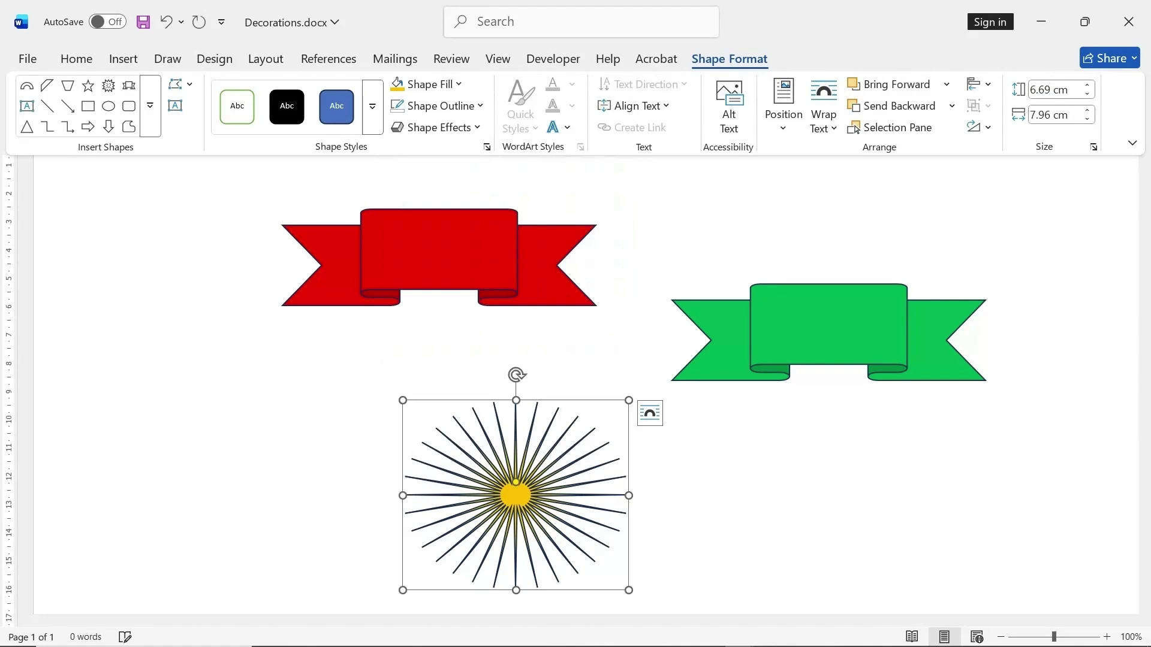
pyautogui.click(753, 504)
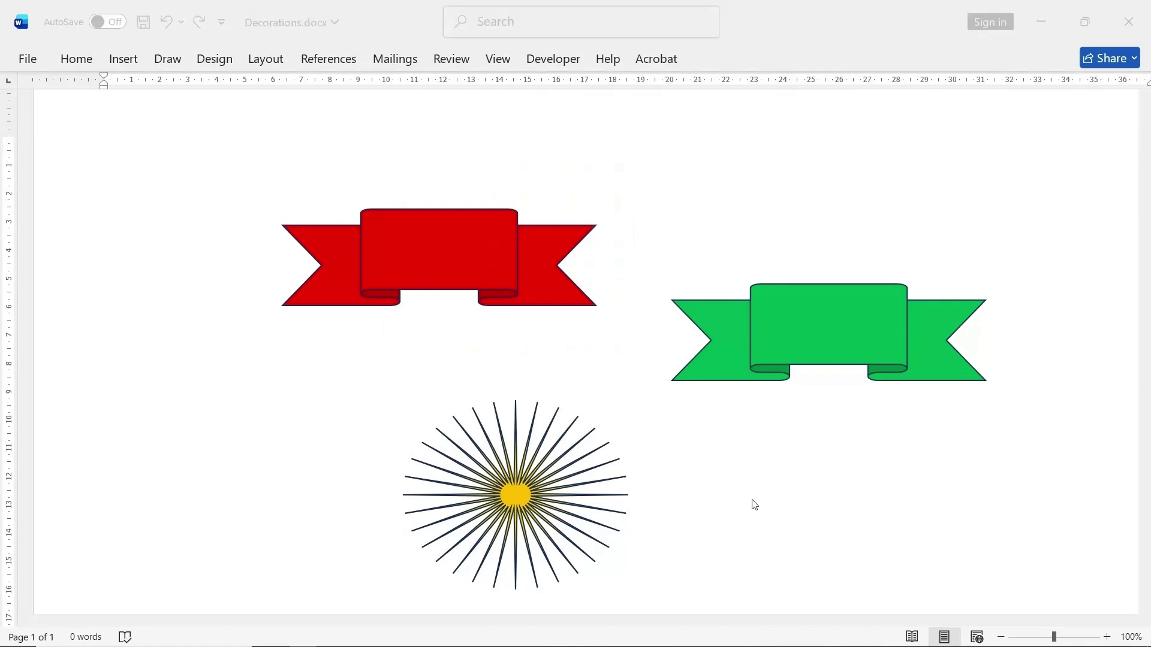
# - Change the sunburst star's outline to the light gray theme color
pyautogui.click(520, 496)
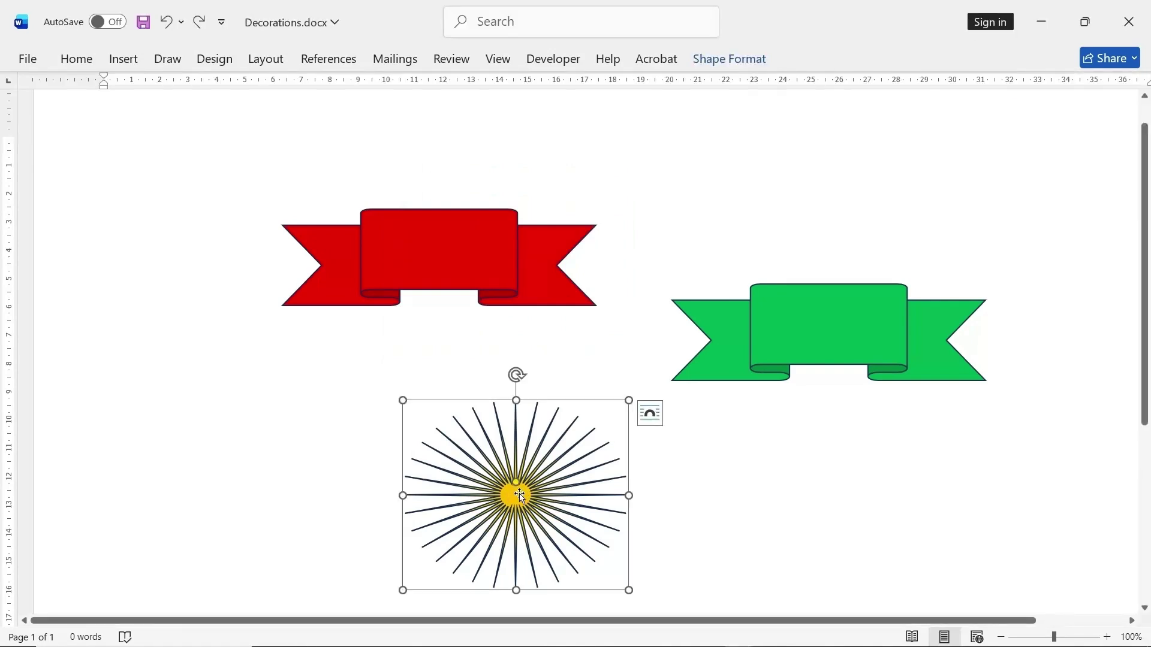
pyautogui.click(725, 59)
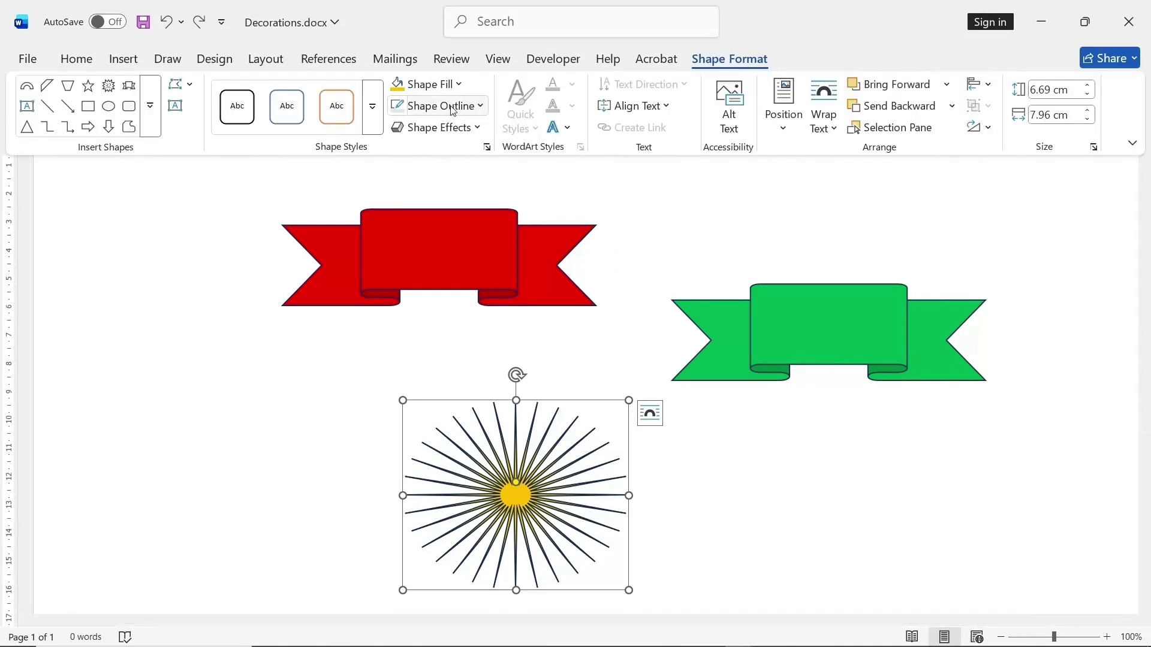
pyautogui.click(451, 107)
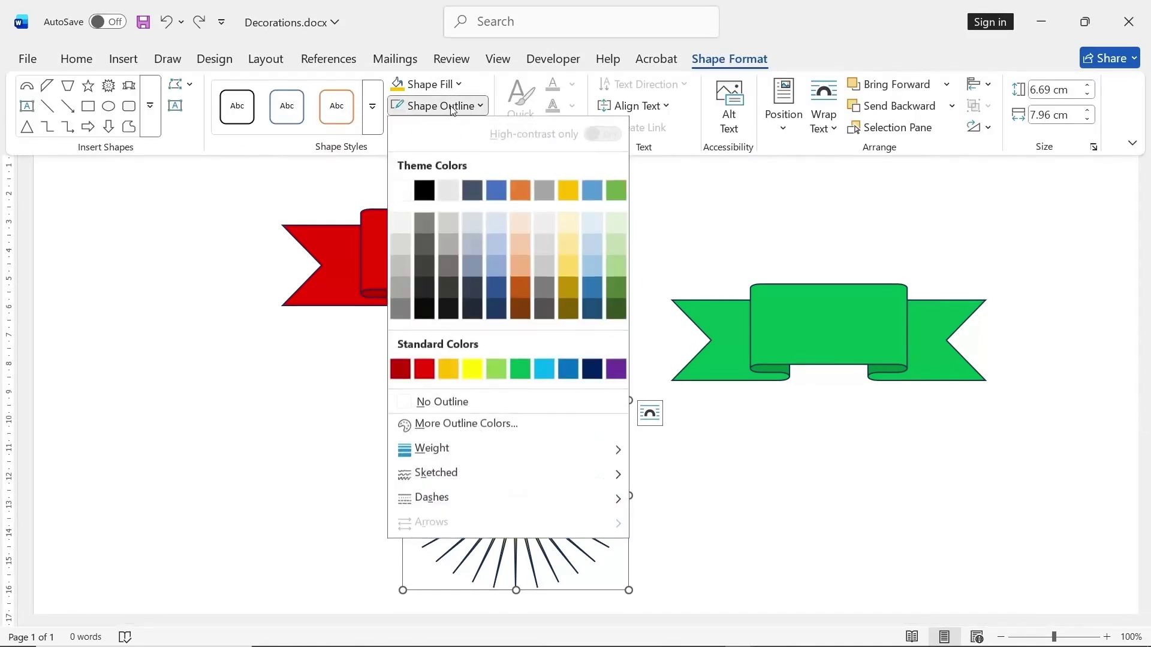
pyautogui.click(449, 190)
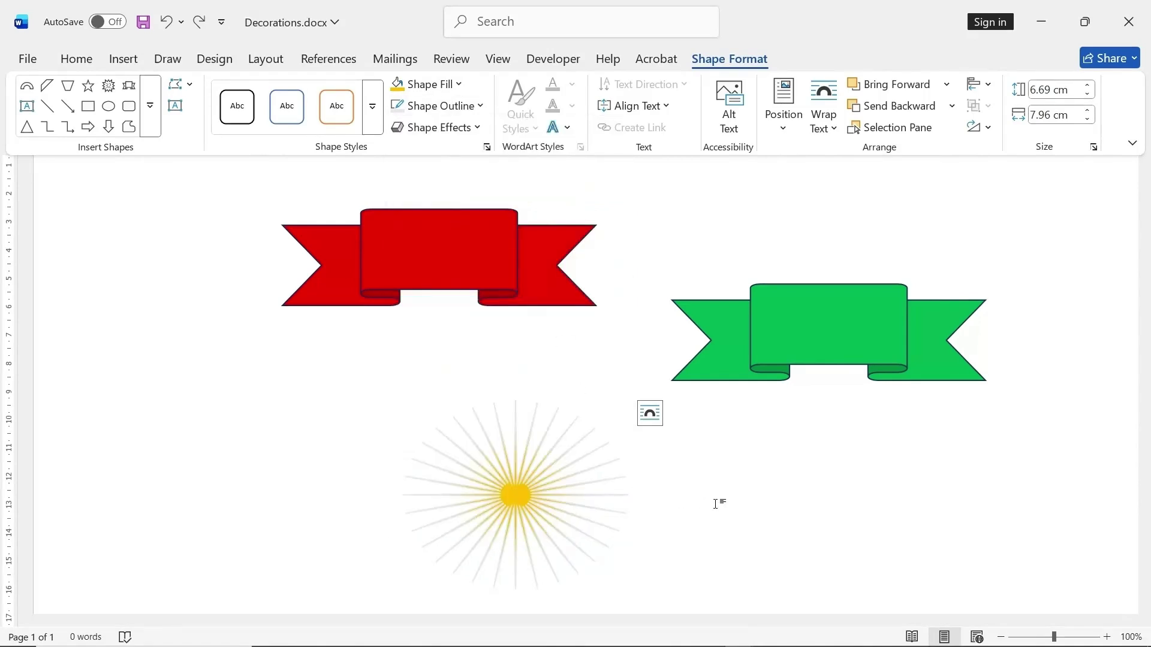
pyautogui.click(676, 238)
# - Apply a preset 3-D top bevel 11 pt wide and 6 pt high to the sunburst star
pyautogui.click(724, 60)
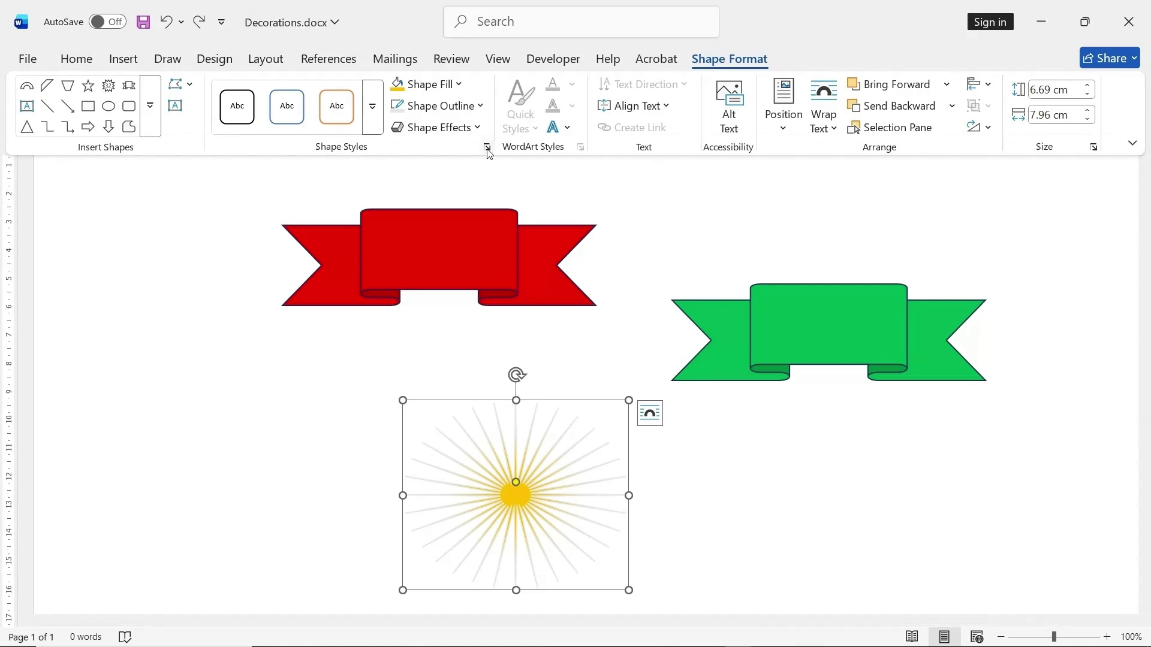
pyautogui.click(487, 147)
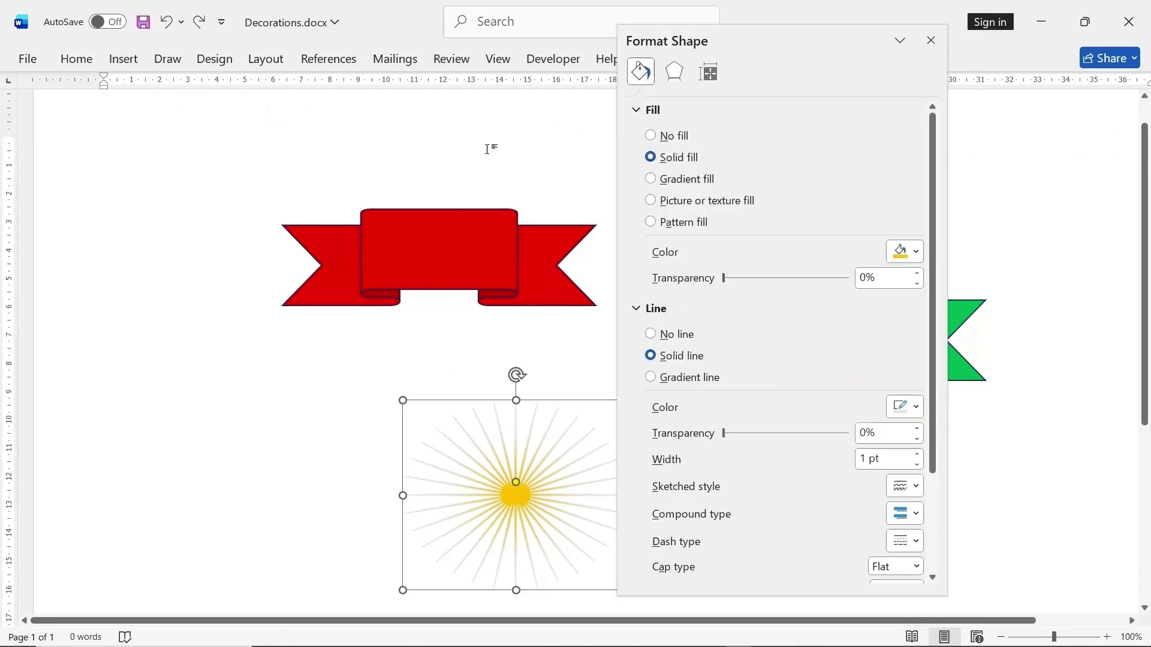
pyautogui.click(675, 71)
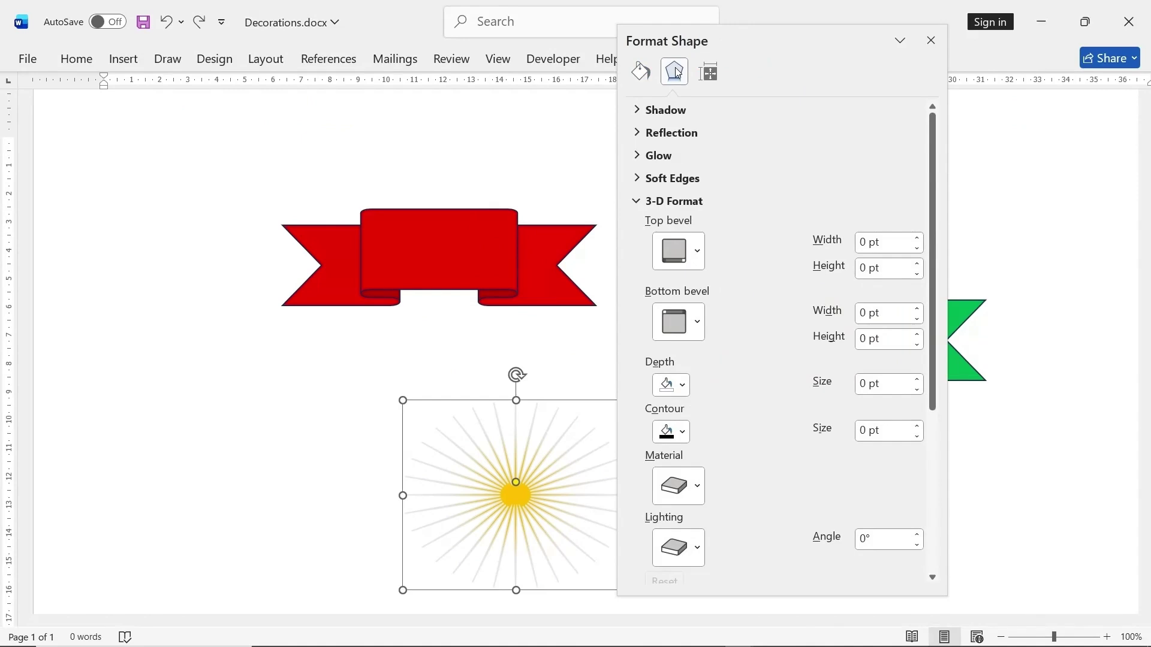
pyautogui.click(695, 250)
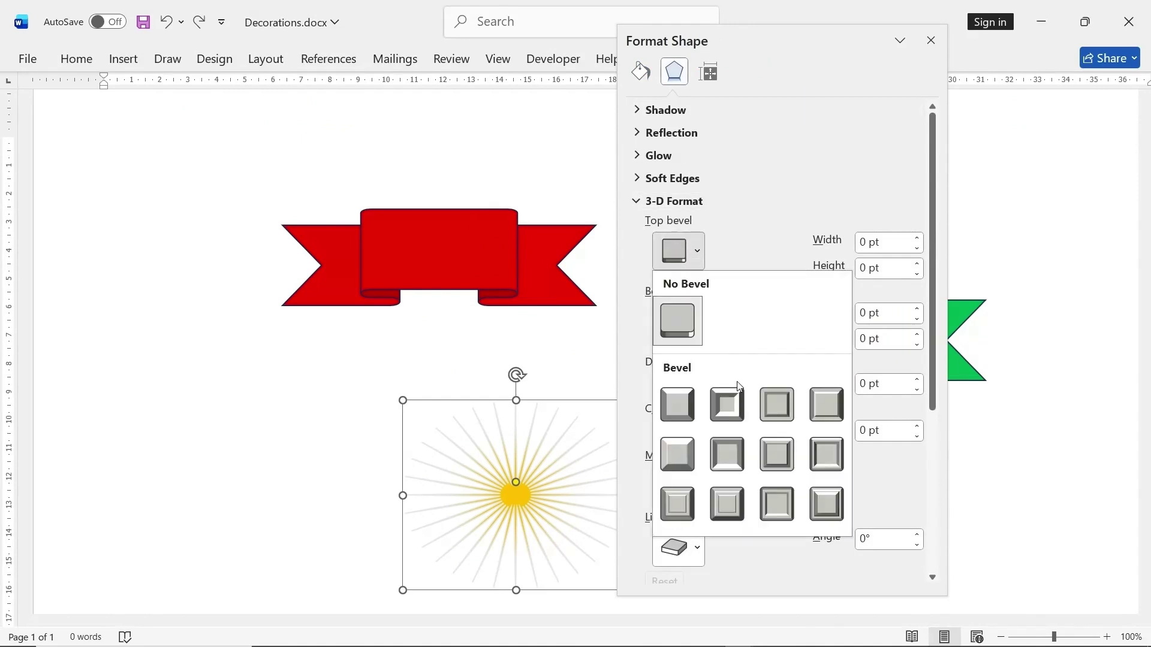
pyautogui.click(775, 406)
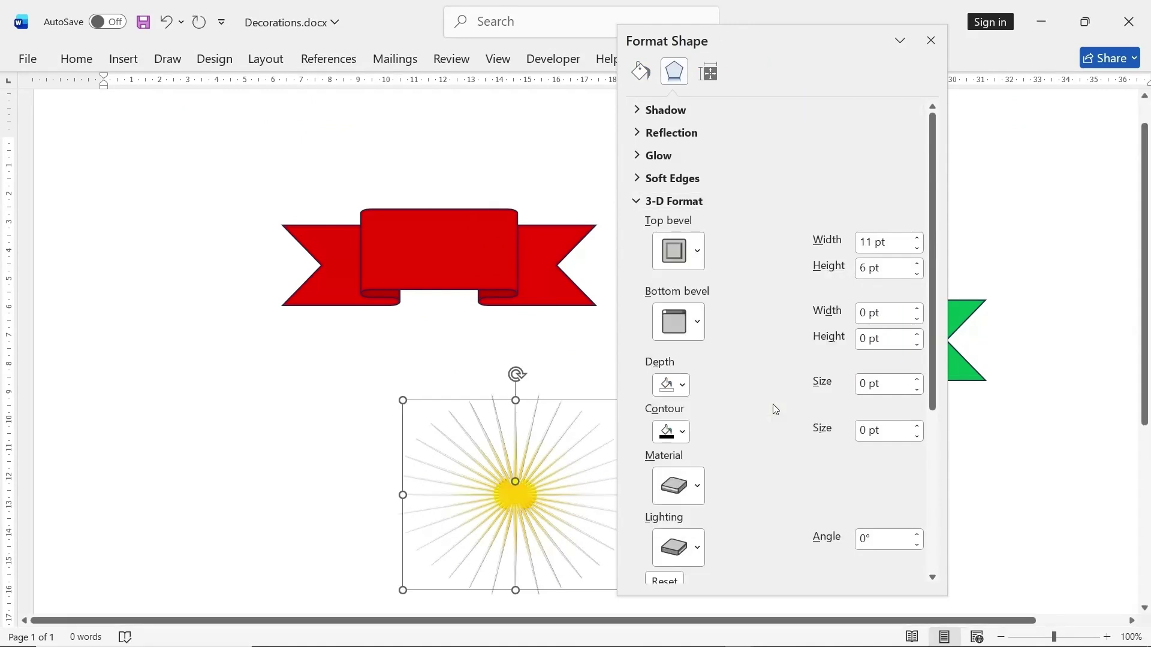
# - Narrow and shorten the sunburst star slightly and fix its position on the page
pyautogui.click(931, 41)
pyautogui.moveTo(628, 401); pyautogui.dragTo(588, 423)
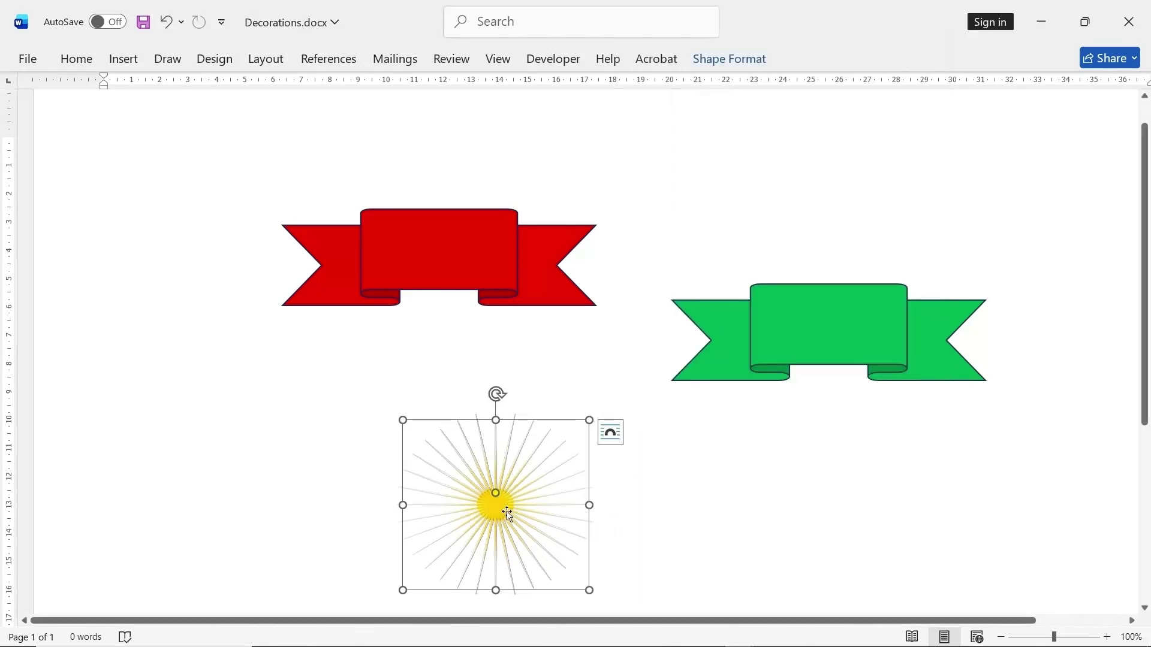
pyautogui.click(616, 434)
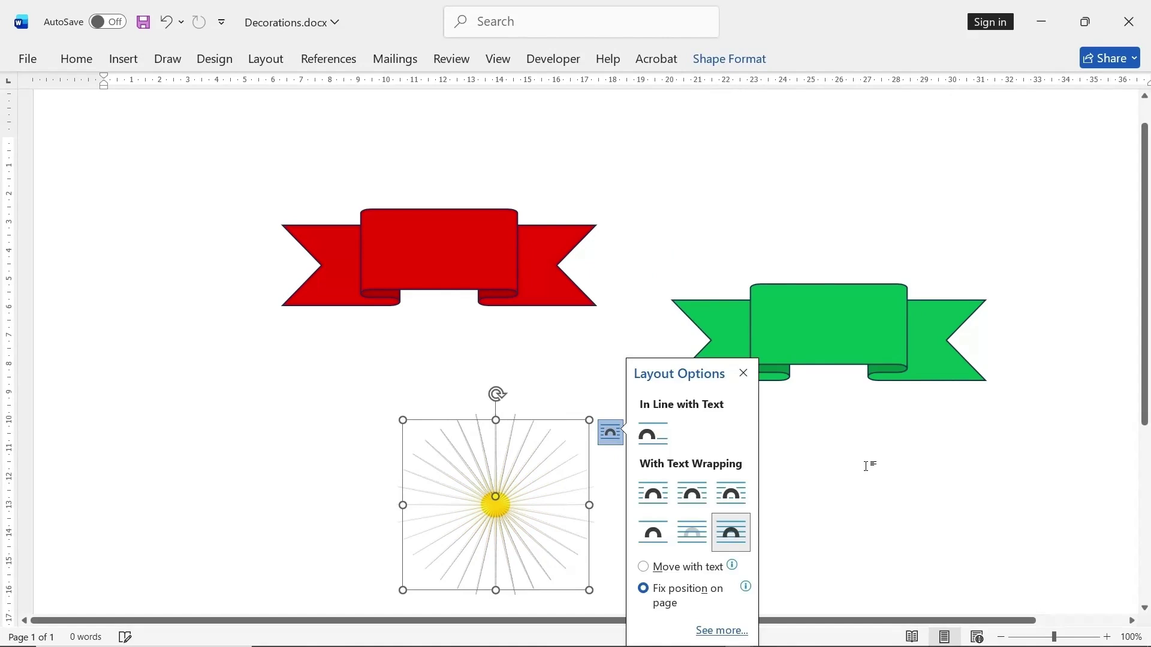
pyautogui.click(868, 465)
# - Rotate the green ribbon clockwise into a downward diagonal and increase its height slightly
pyautogui.click(796, 337)
pyautogui.moveTo(833, 265); pyautogui.dragTo(875, 270)
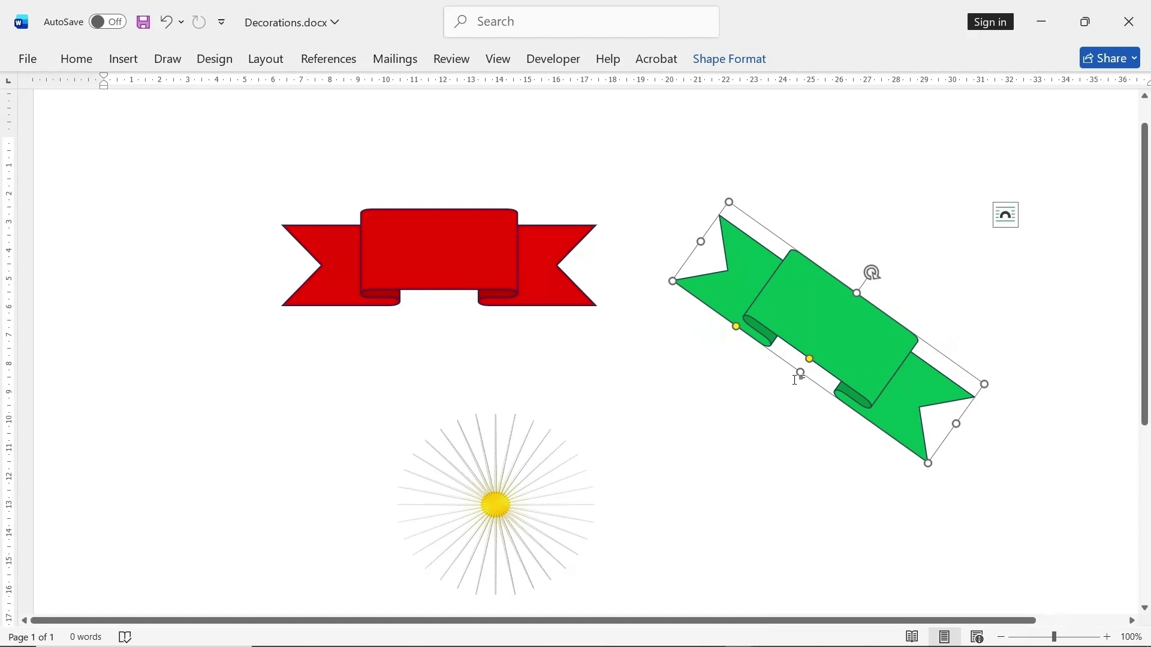
pyautogui.moveTo(799, 374); pyautogui.dragTo(788, 382)
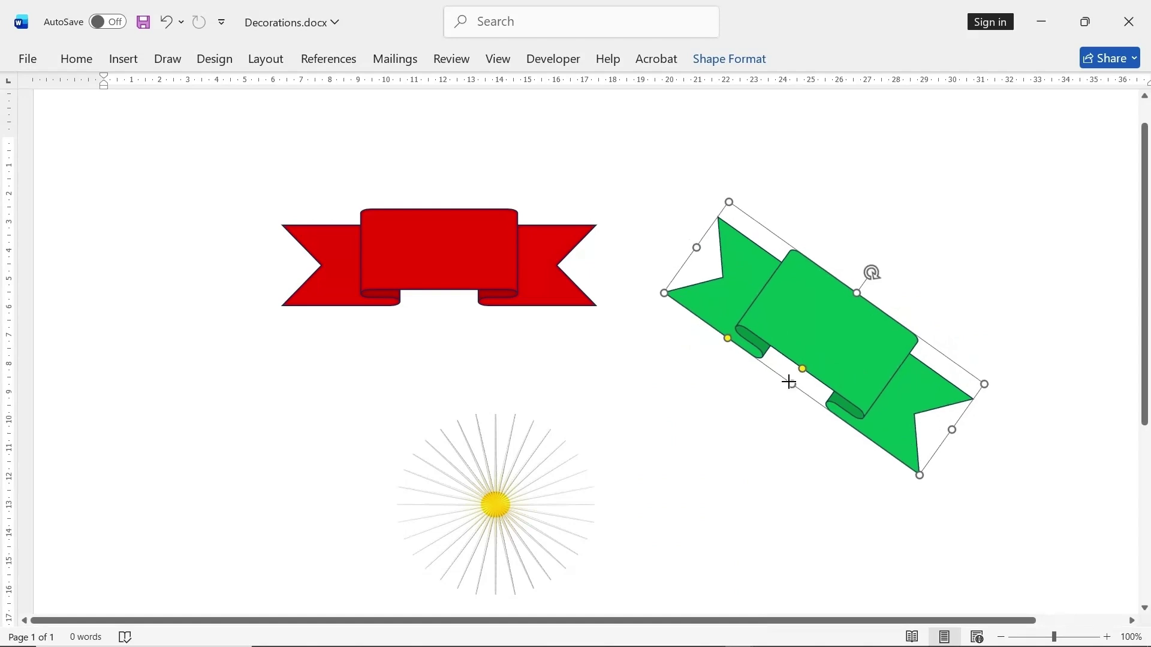
# - Make the red ribbon slightly taller, shift it upward and bring it to the front
pyautogui.click(440, 260)
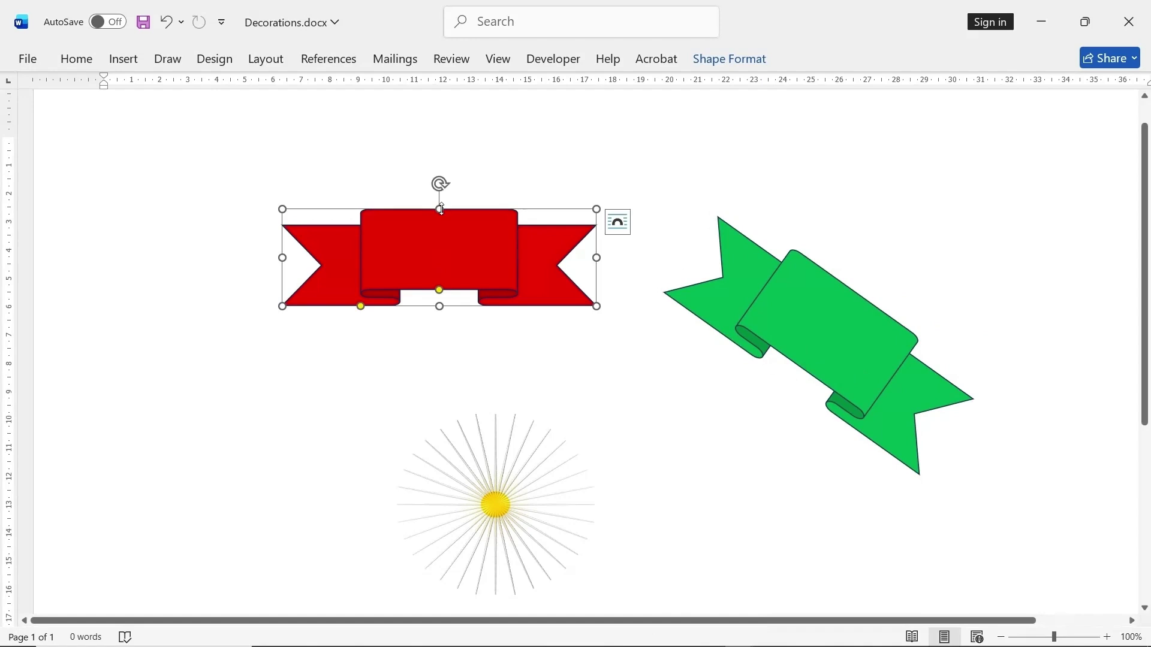
pyautogui.moveTo(441, 208); pyautogui.dragTo(442, 200)
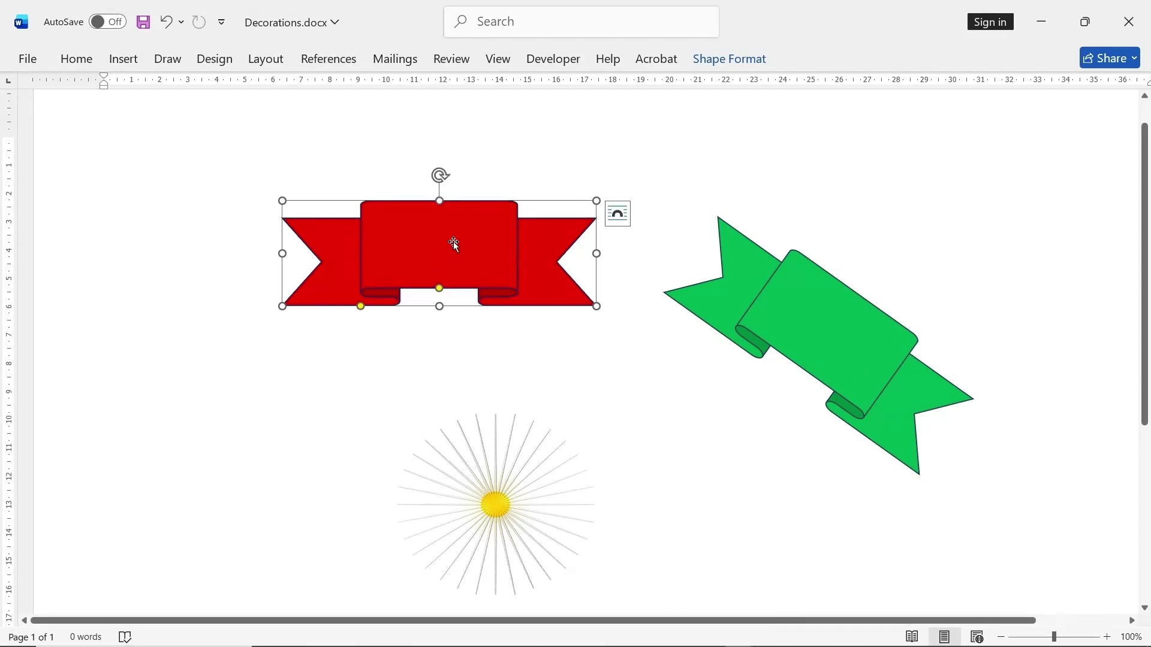
pyautogui.moveTo(454, 242); pyautogui.dragTo(481, 218)
pyautogui.rightClick(481, 218)
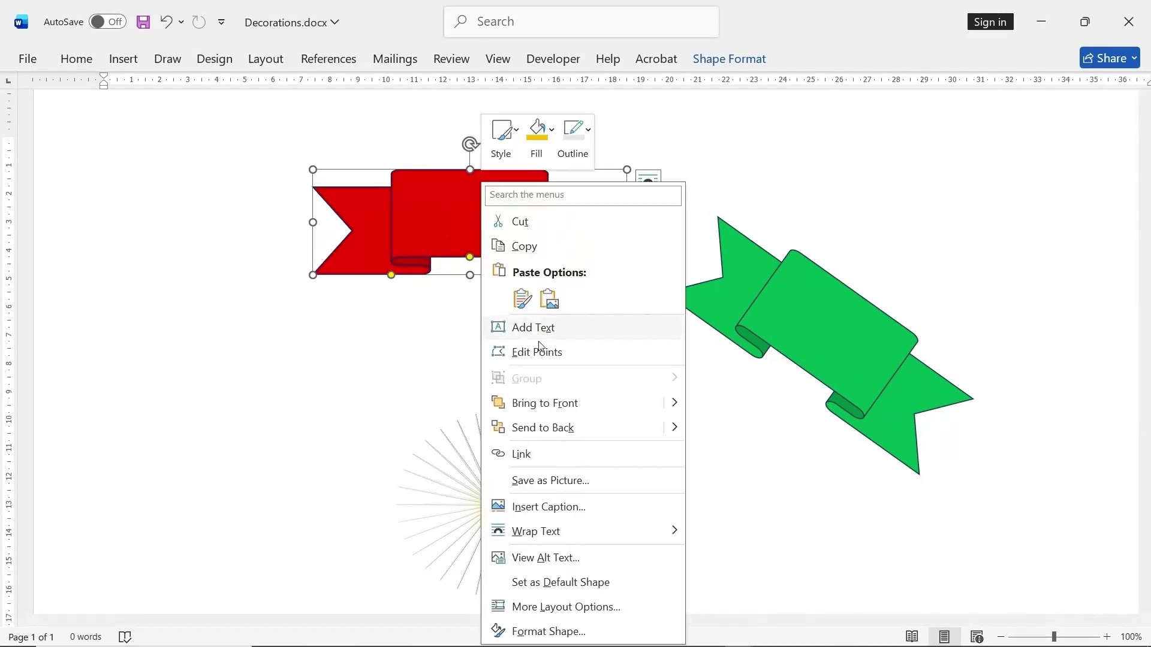
pyautogui.click(557, 404)
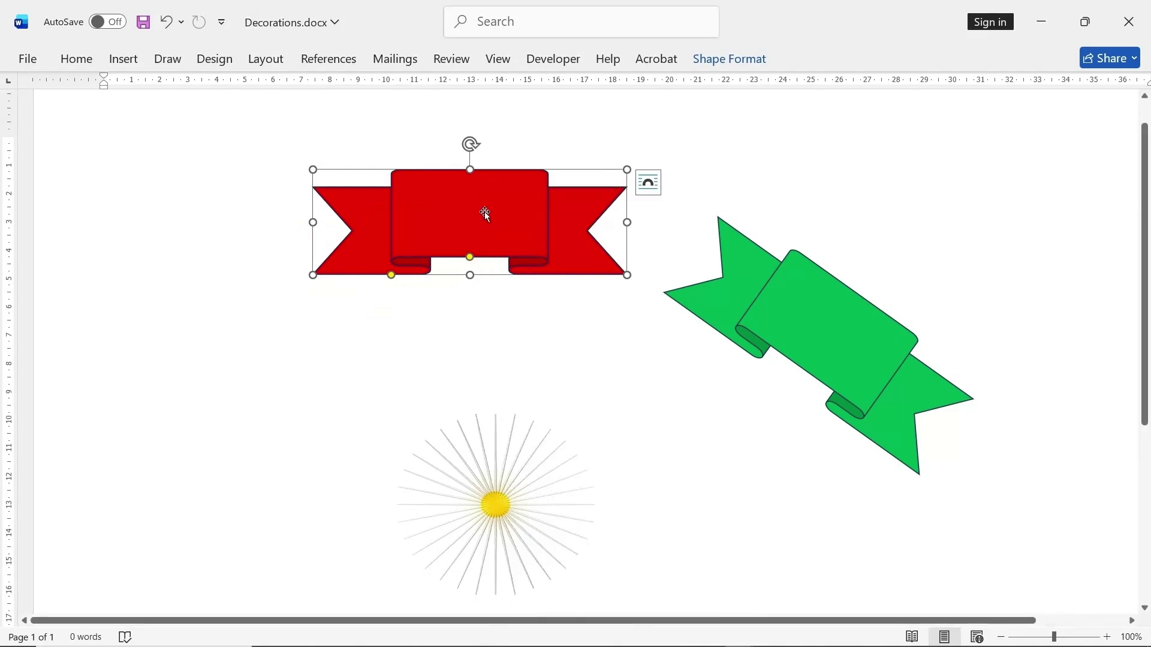
# - Move the red ribbon over the green ribbon and fix its position on the page
pyautogui.moveTo(485, 211); pyautogui.dragTo(888, 305)
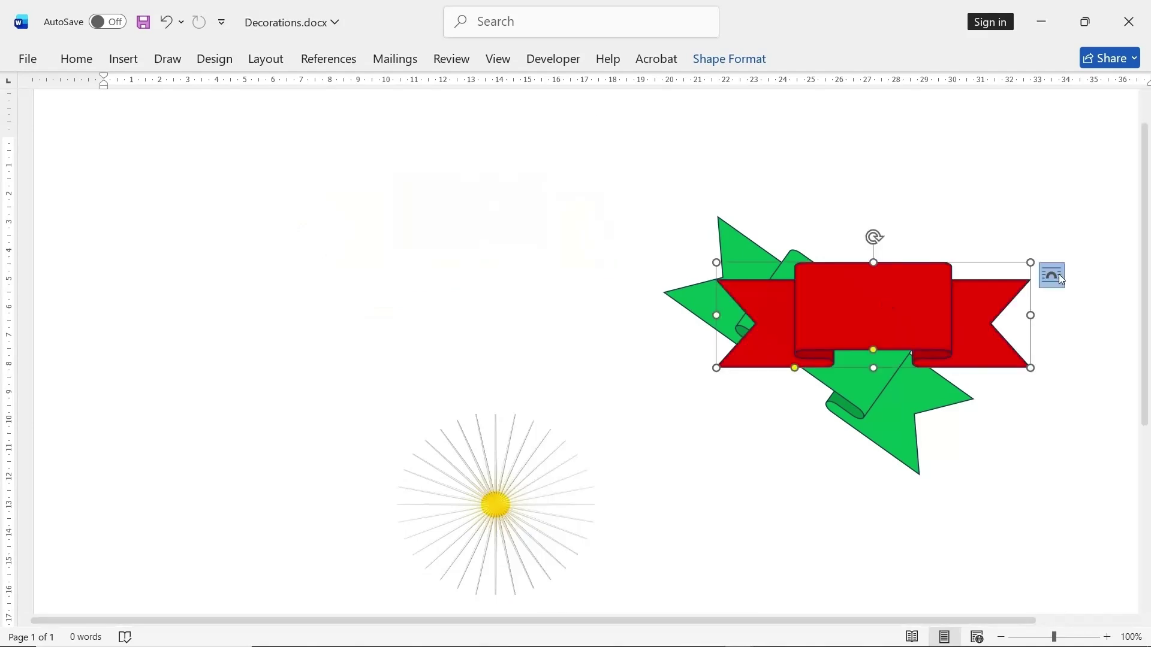
pyautogui.click(1058, 275)
pyautogui.click(636, 497)
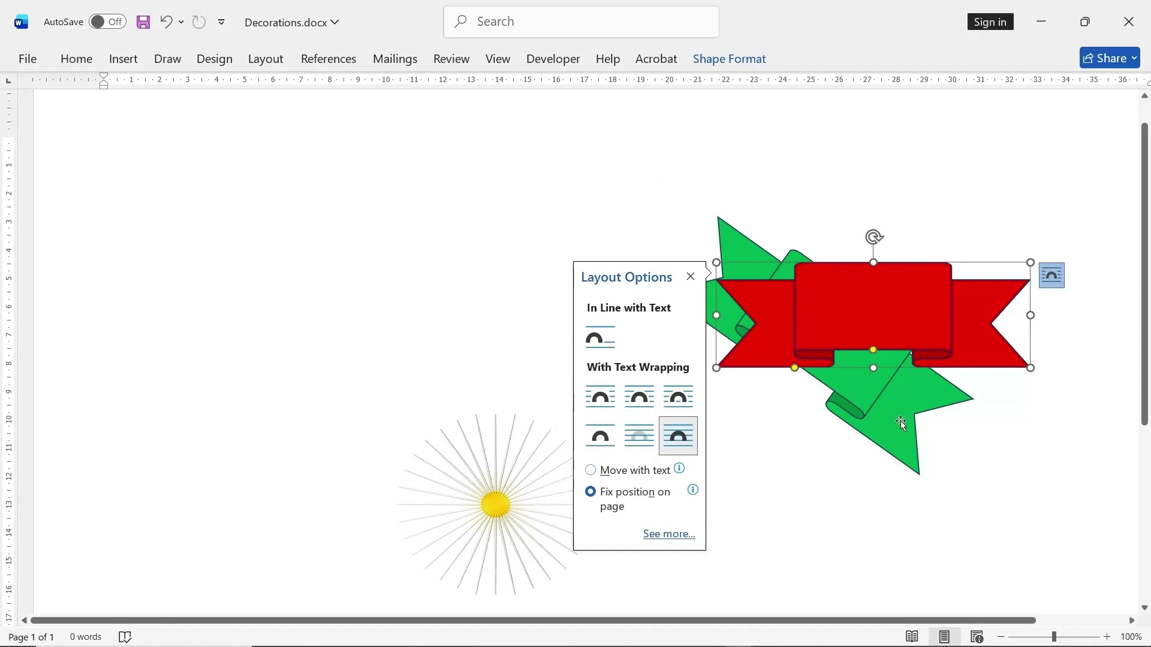
# - Review the layout options of the green ribbon
pyautogui.click(901, 421)
pyautogui.click(997, 229)
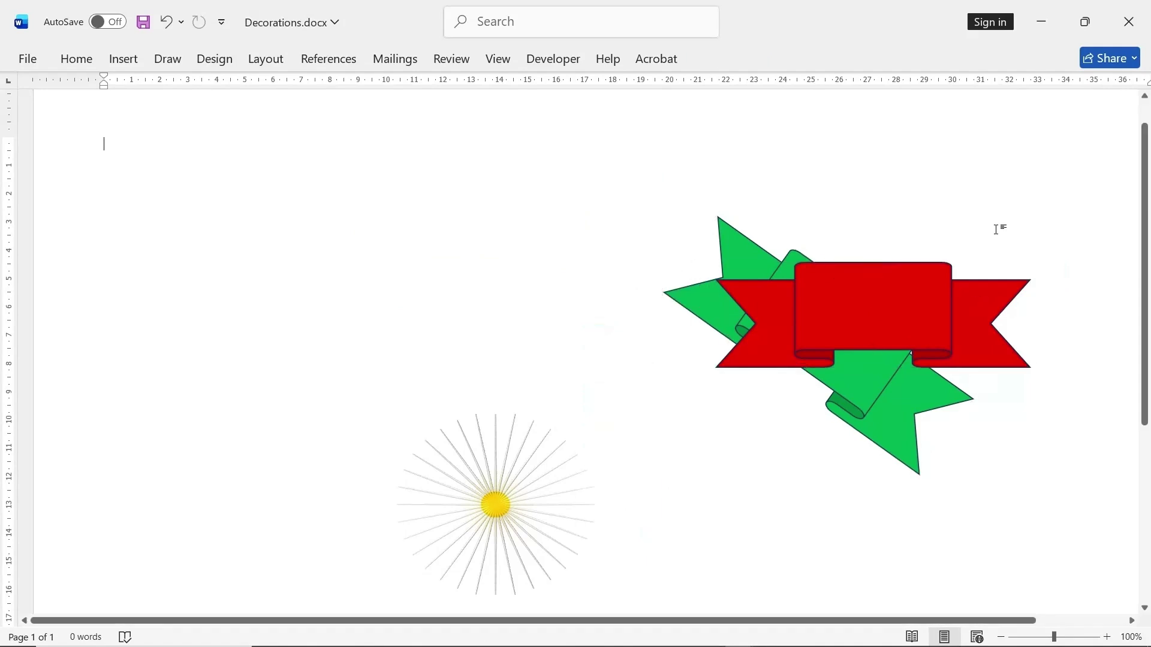
pyautogui.click(1002, 220)
pyautogui.click(1004, 217)
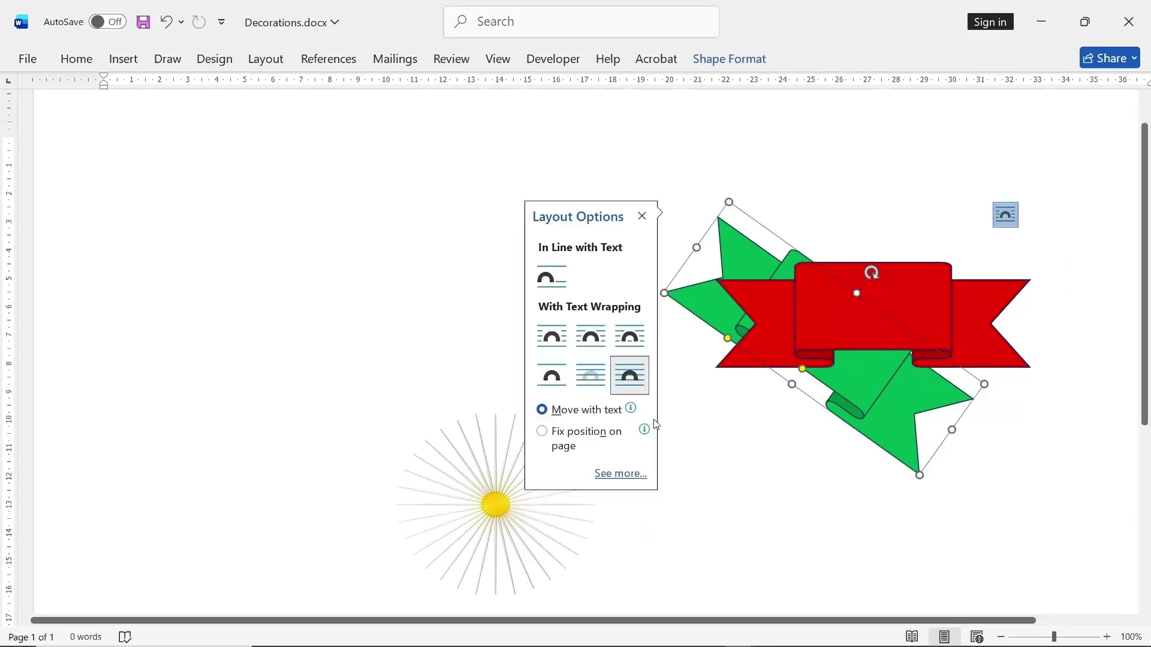
pyautogui.click(761, 436)
# - Rotate the red ribbon counterclockwise and centre it across the green ribbon as an X, making it slightly taller
pyautogui.click(889, 257)
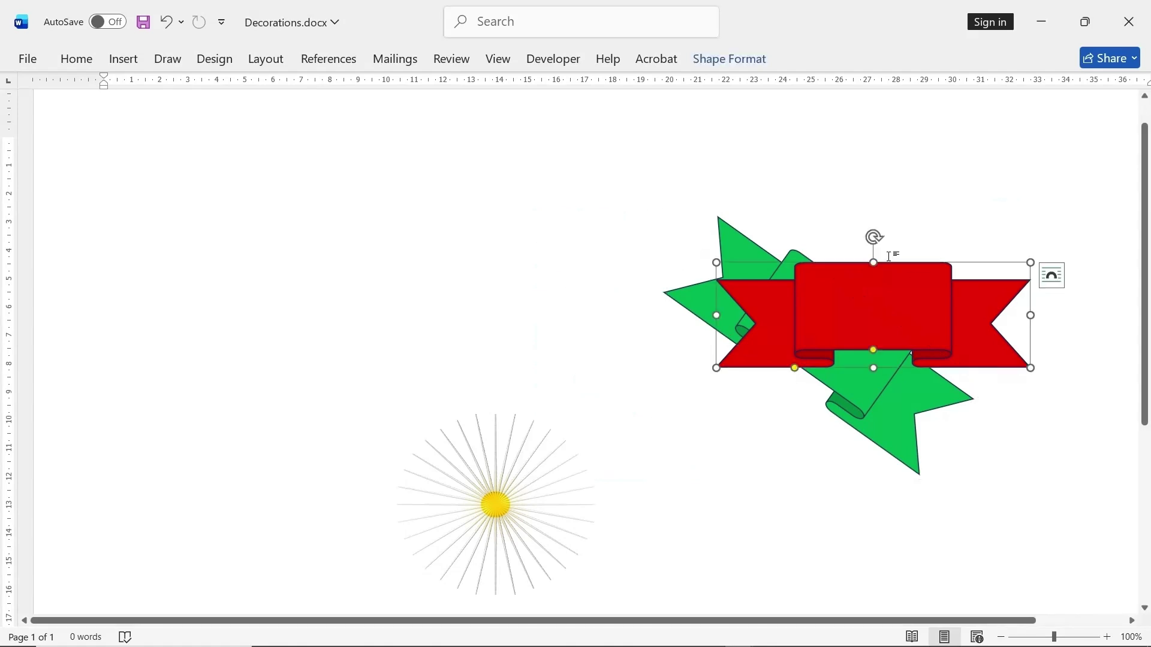
pyautogui.moveTo(874, 237); pyautogui.dragTo(817, 271)
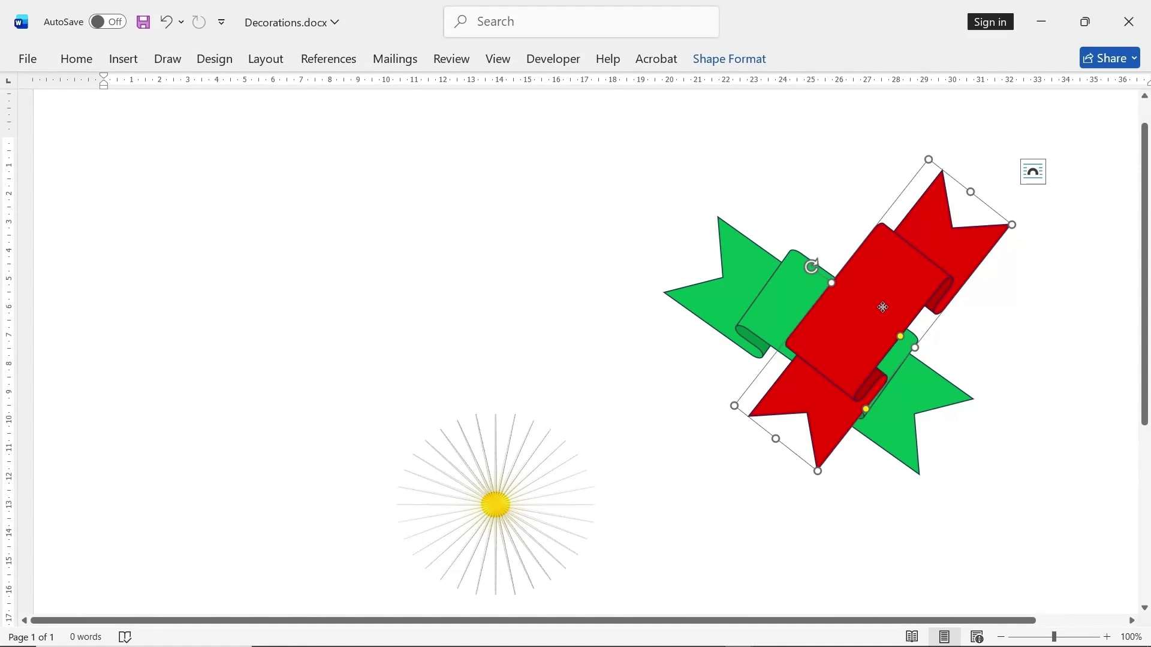
pyautogui.moveTo(882, 307); pyautogui.dragTo(842, 326)
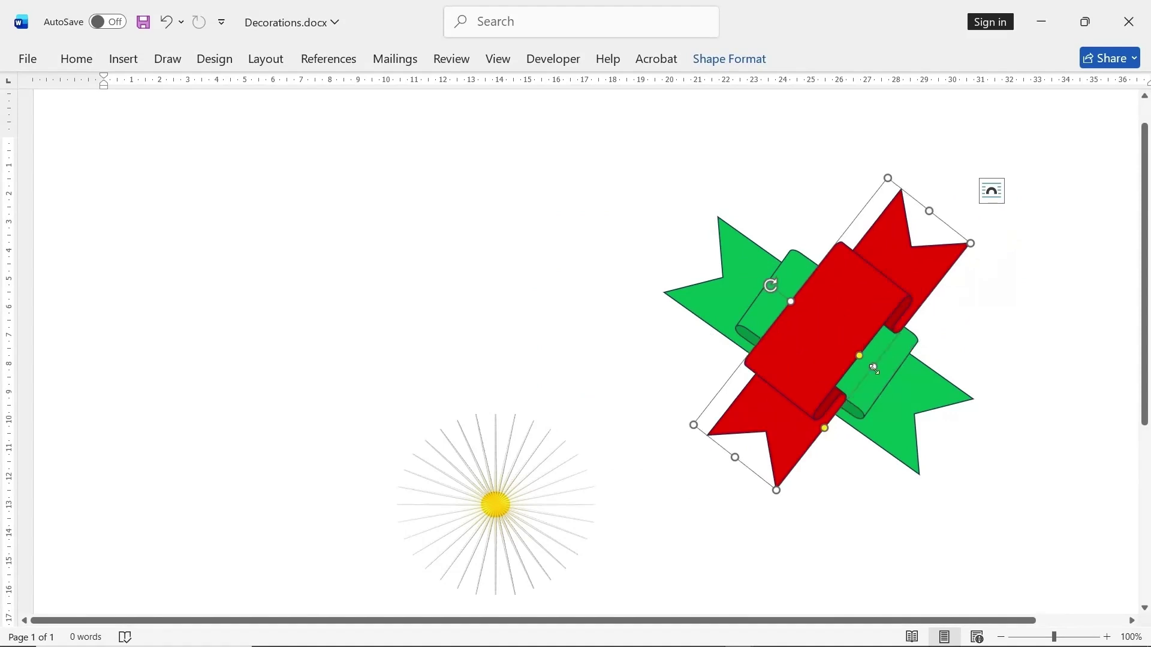
pyautogui.moveTo(873, 369); pyautogui.dragTo(835, 345)
pyautogui.press('Escape')
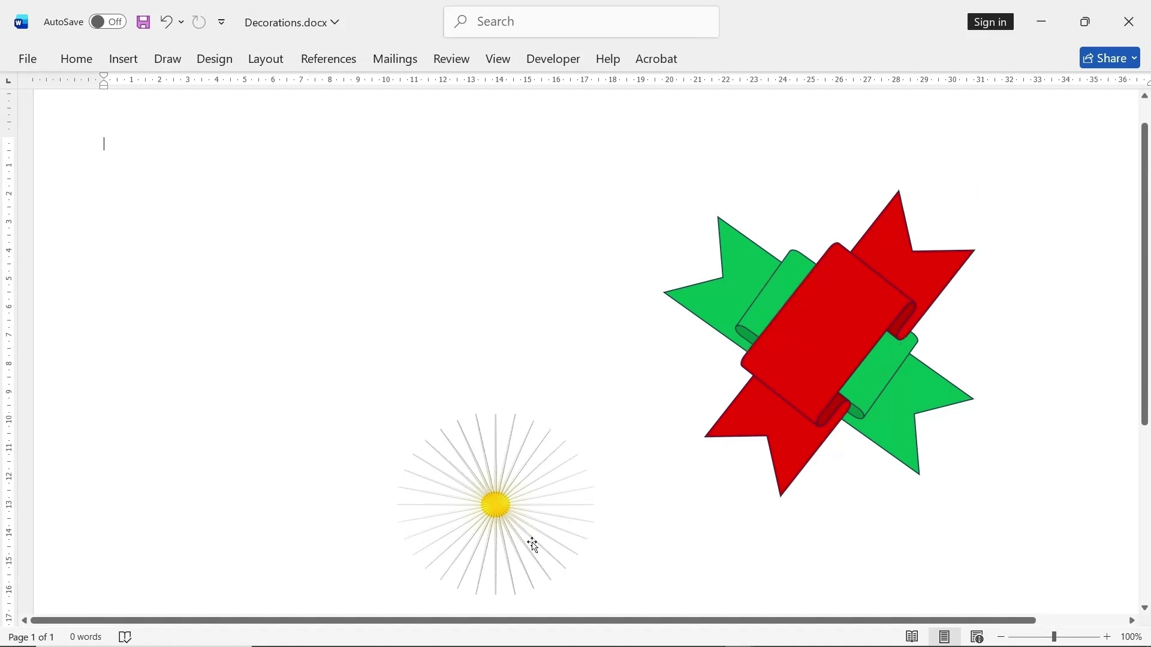
# - Move the sunburst star up beside the crossed ribbons and bring it to the front
pyautogui.click(532, 544)
pyautogui.moveTo(538, 493); pyautogui.dragTo(545, 371)
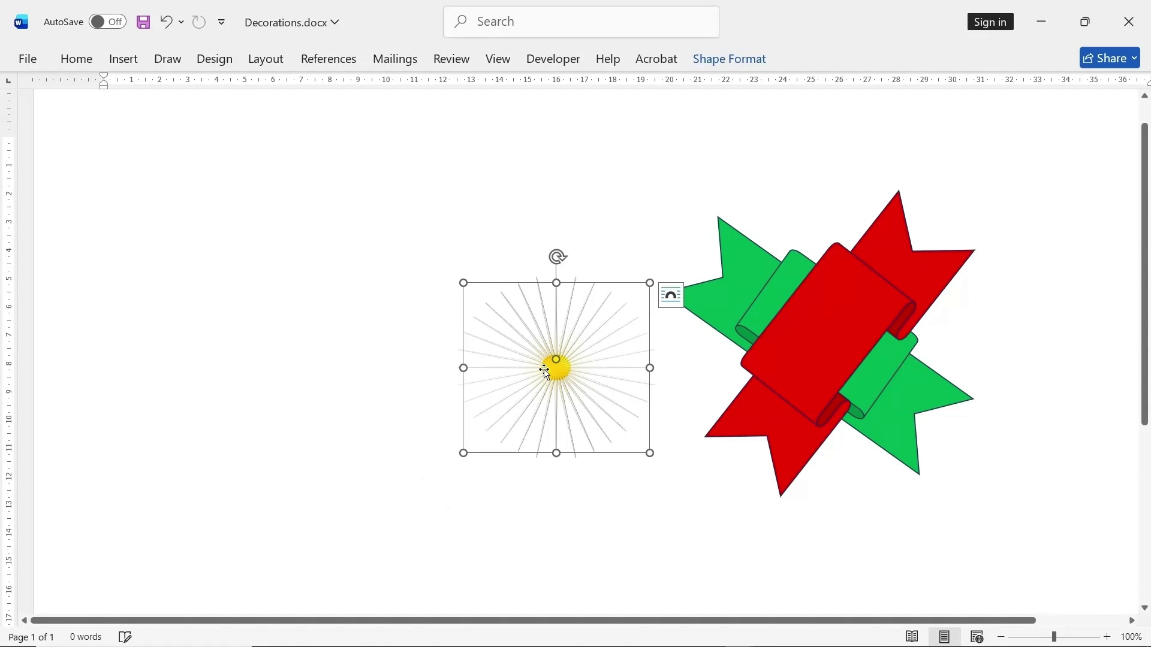
pyautogui.rightClick(544, 371)
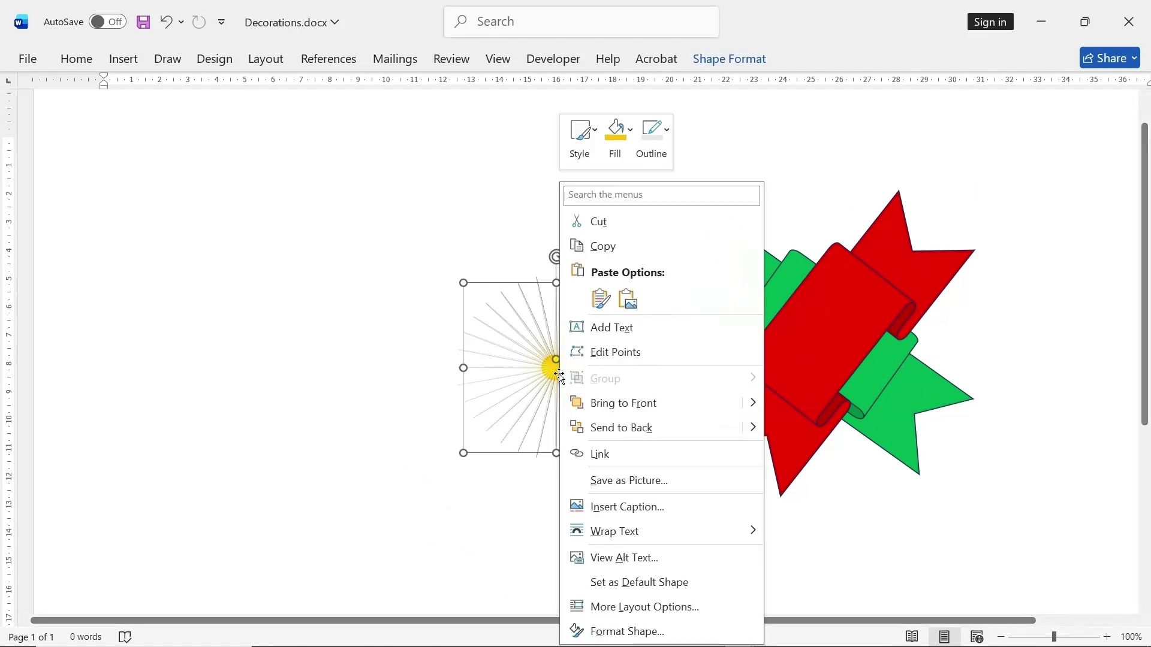
pyautogui.click(615, 409)
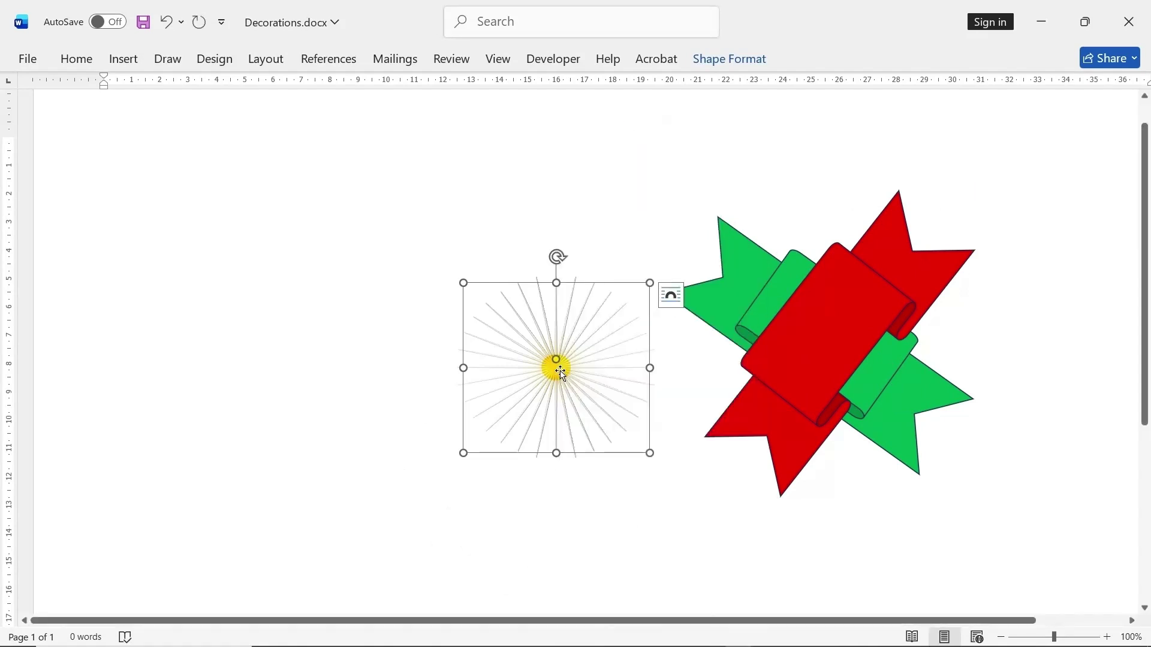
# - Apply a preset yellow glow effect to the sunburst star
pyautogui.click(726, 60)
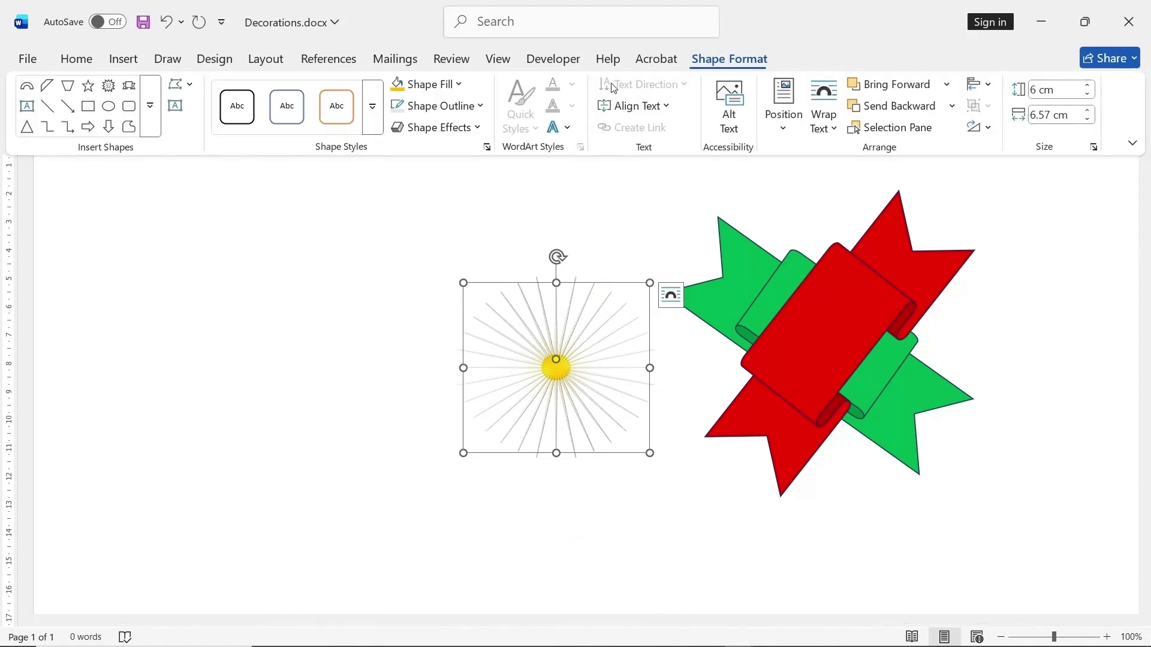
pyautogui.click(436, 128)
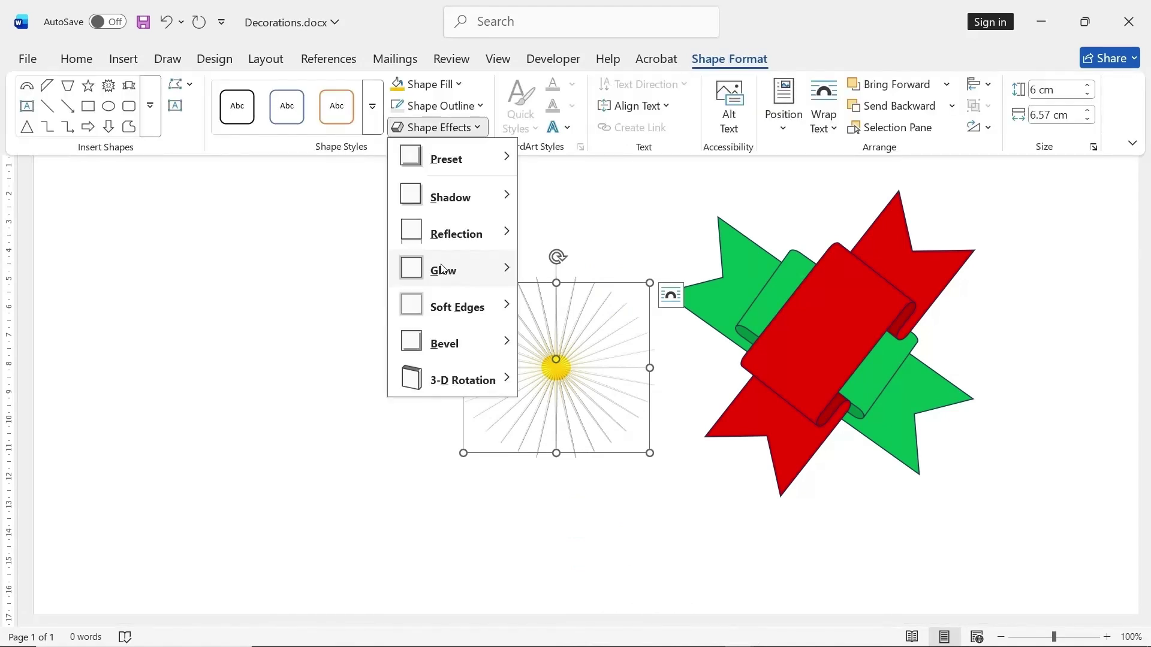
pyautogui.moveTo(442, 270)
pyautogui.click(696, 375)
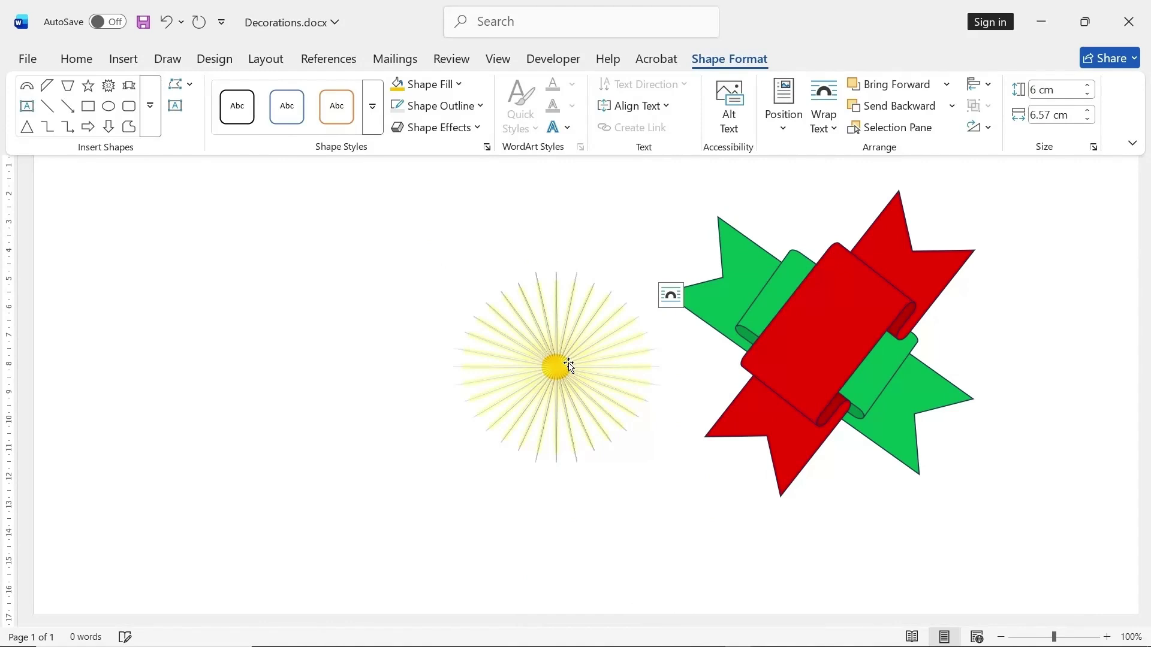
# - Place the sunburst star over the centre of the crossed ribbons and shrink it to fit the middle panels
pyautogui.click(557, 368)
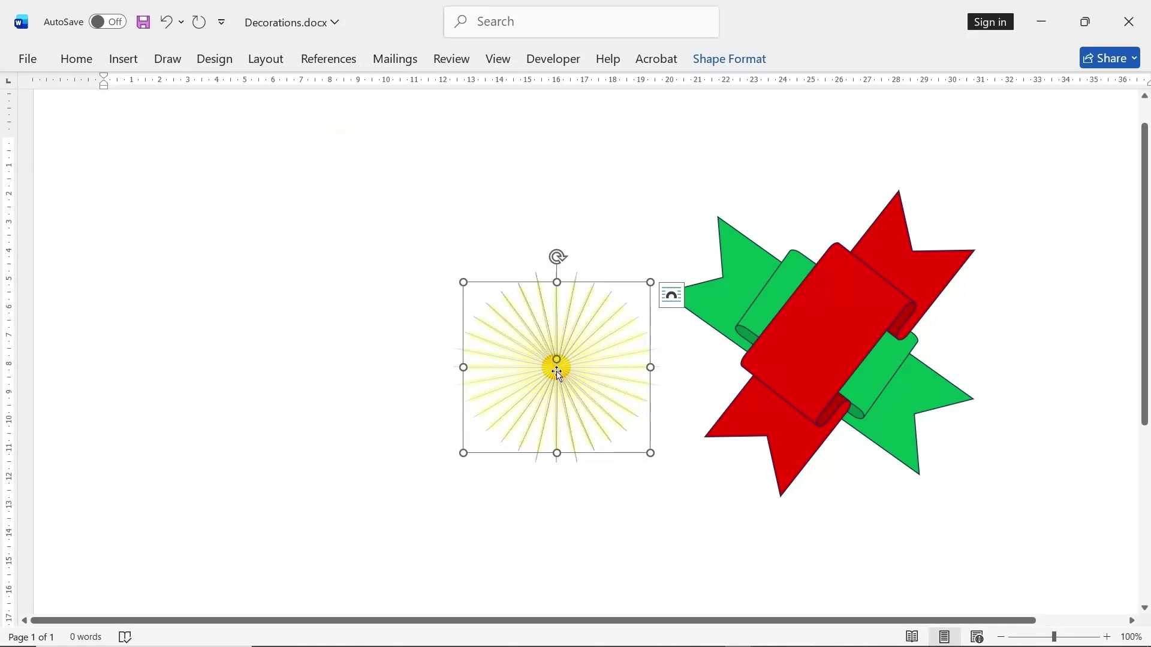
pyautogui.click(672, 295)
pyautogui.click(560, 365)
pyautogui.moveTo(560, 365); pyautogui.dragTo(822, 336)
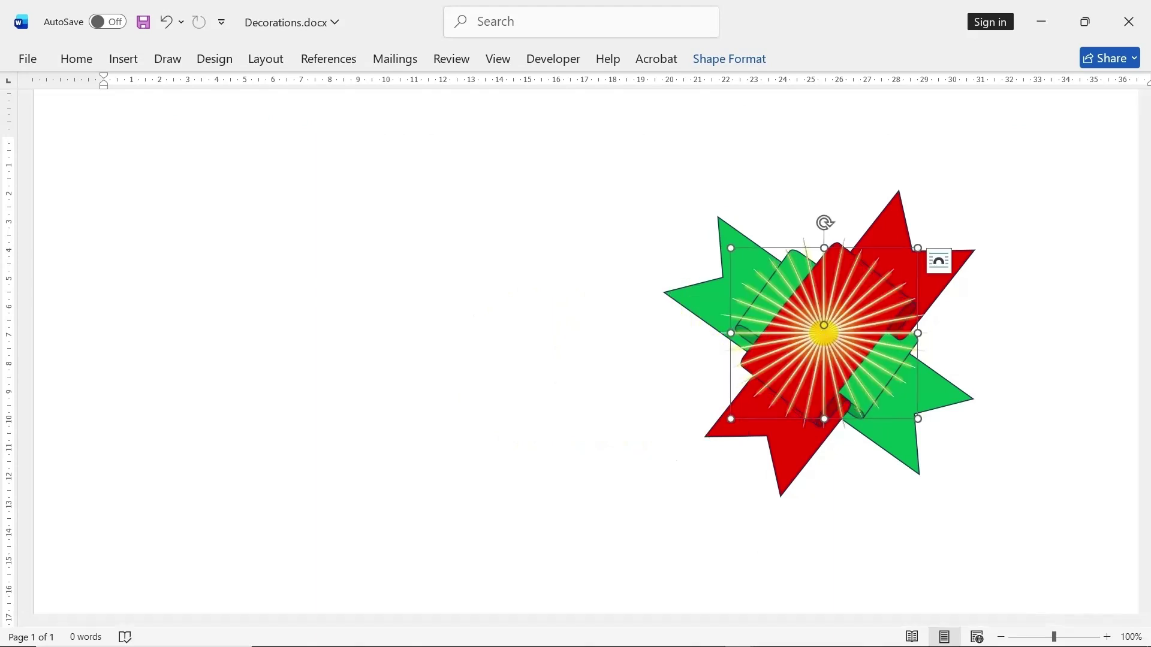
pyautogui.moveTo(918, 248); pyautogui.dragTo(864, 298)
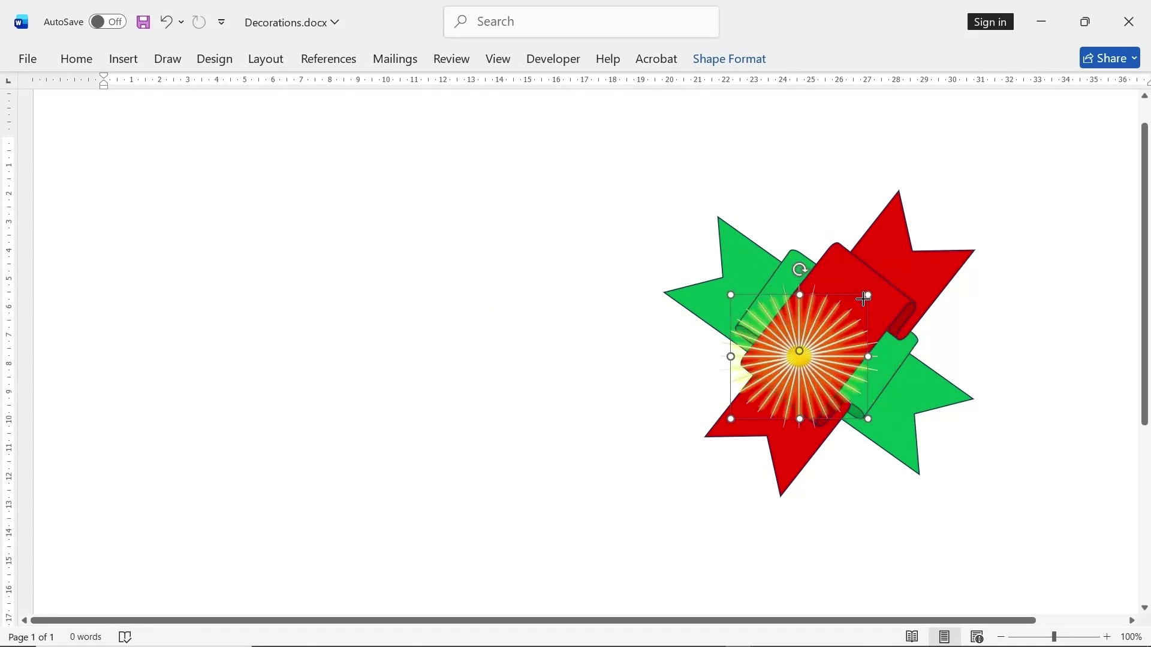
pyautogui.moveTo(798, 359); pyautogui.dragTo(823, 337)
pyautogui.press('Escape')
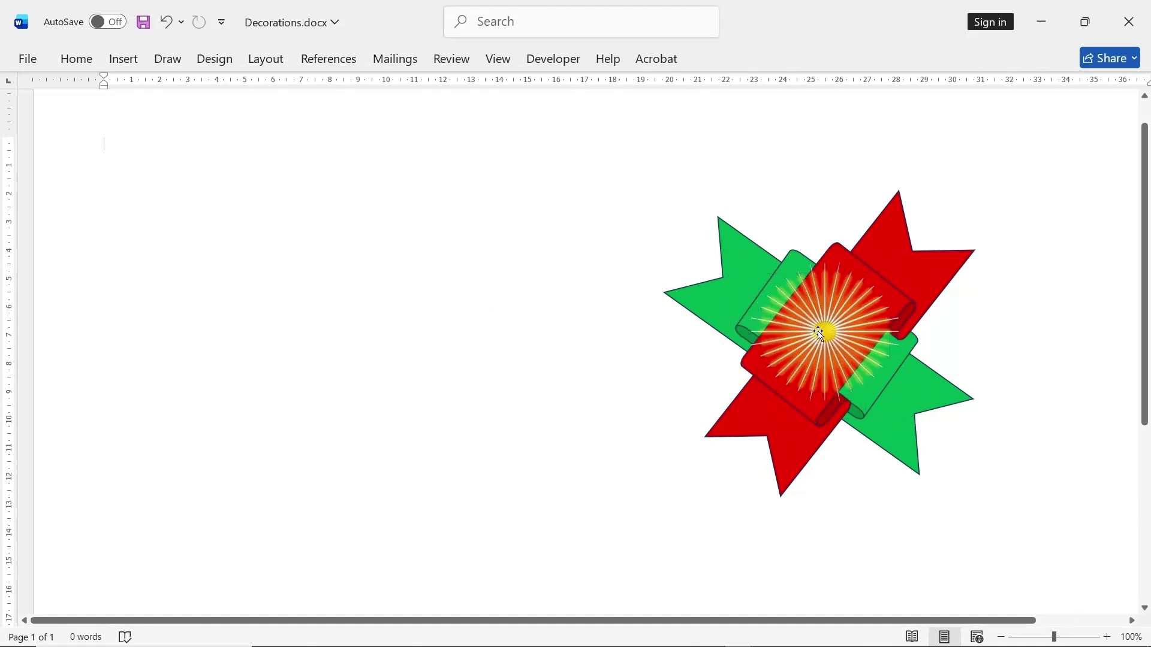
# - Group the sunburst star, the red ribbon and the green ribbon into one object
pyautogui.click(819, 332)
pyautogui.keyDown('shift'); pyautogui.click(895, 253); pyautogui.keyUp('shift')
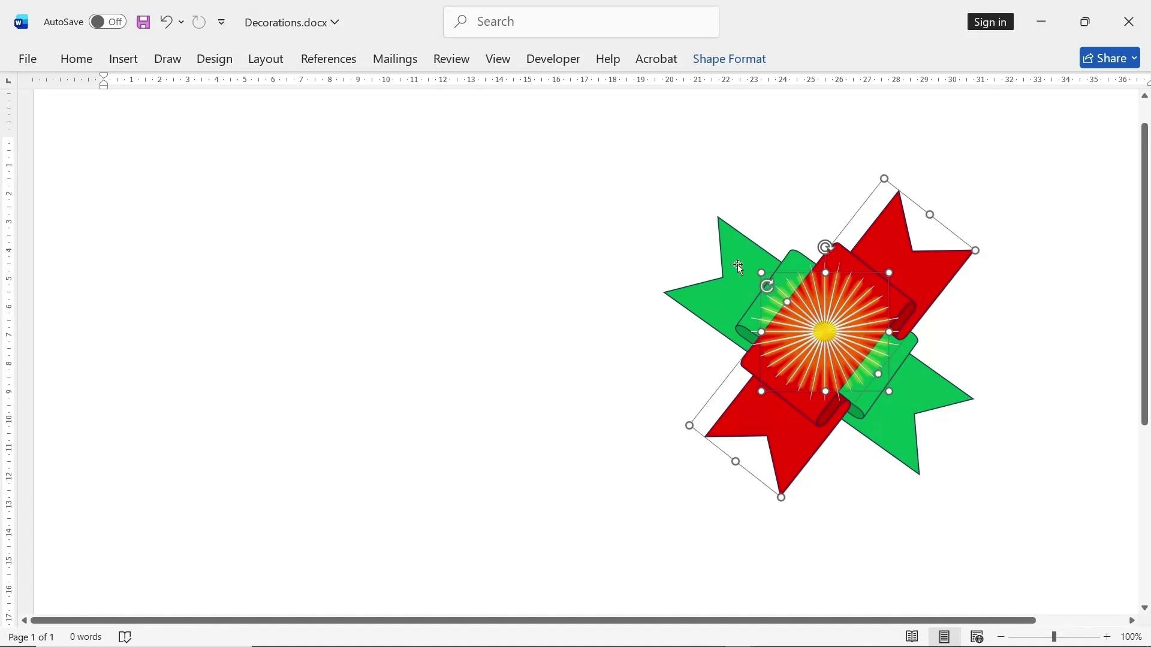
pyautogui.keyDown('shift'); pyautogui.click(738, 268); pyautogui.keyUp('shift')
pyautogui.click(730, 58)
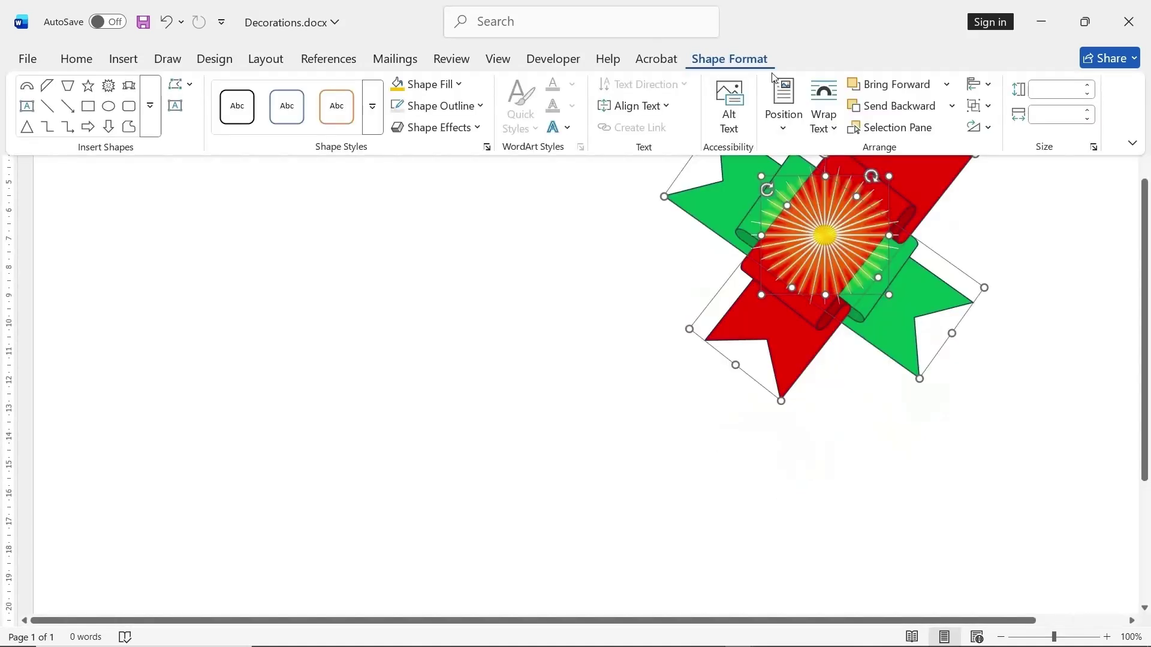
pyautogui.click(988, 107)
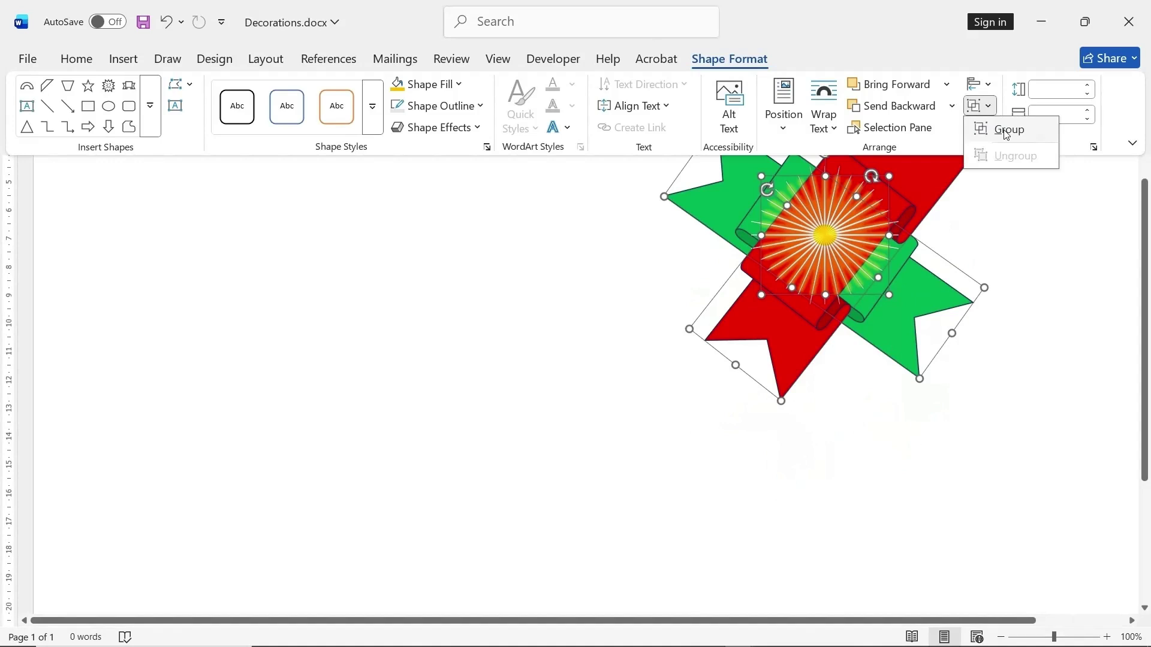
pyautogui.click(1007, 131)
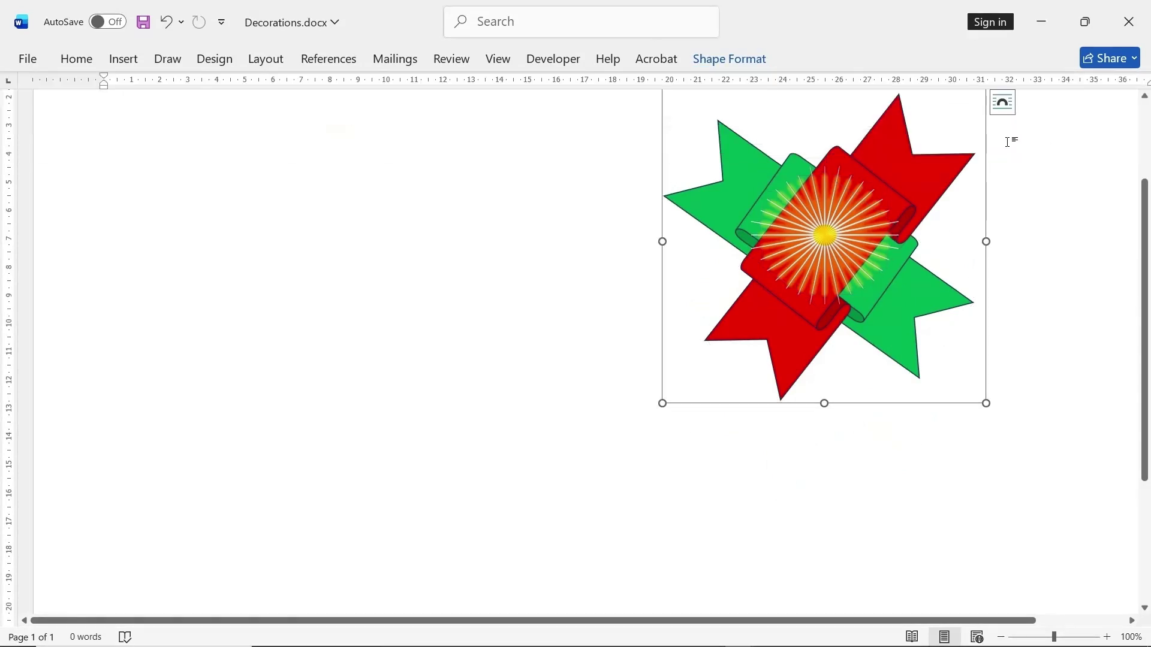
# - Fix the grouped ribbon decoration's position on the page
pyautogui.click(1003, 103)
pyautogui.click(1068, 325)
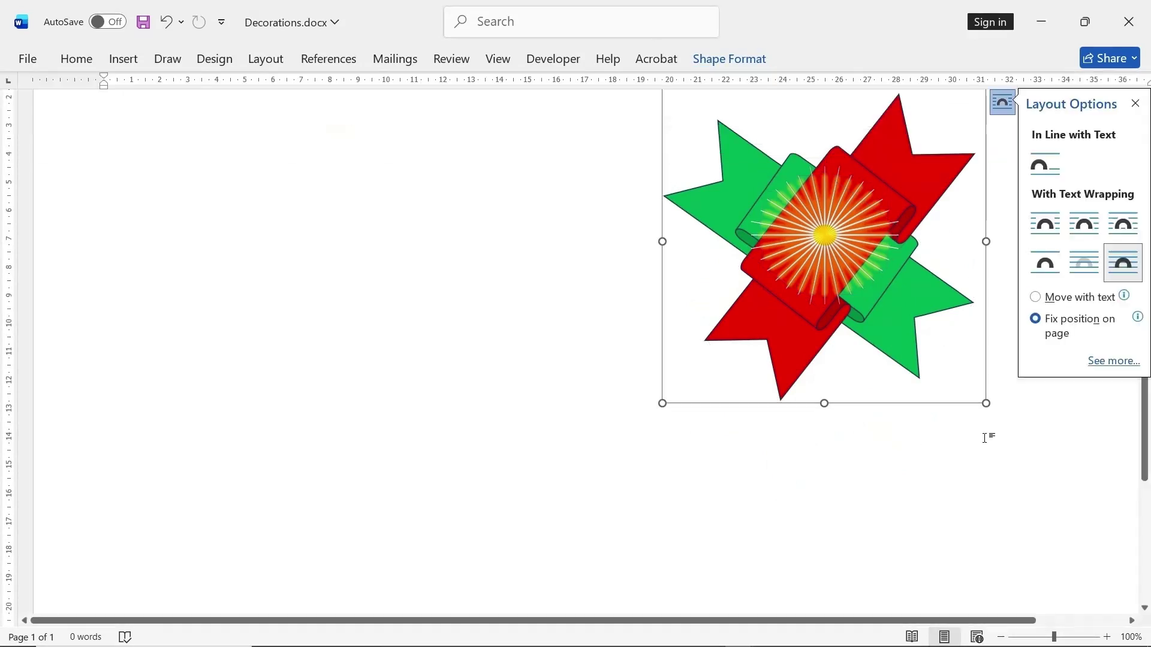
pyautogui.click(985, 437)
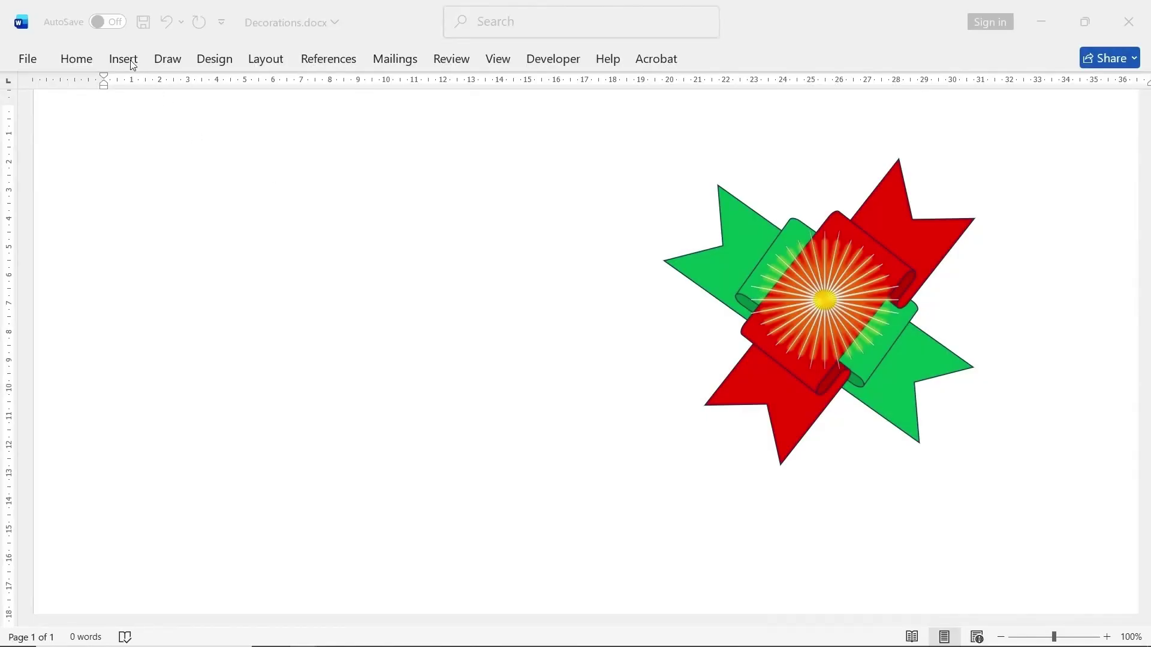
# - Draw a block arc in the blank area beside the ribbon decoration, enlarge it and slim its band
pyautogui.click(124, 58)
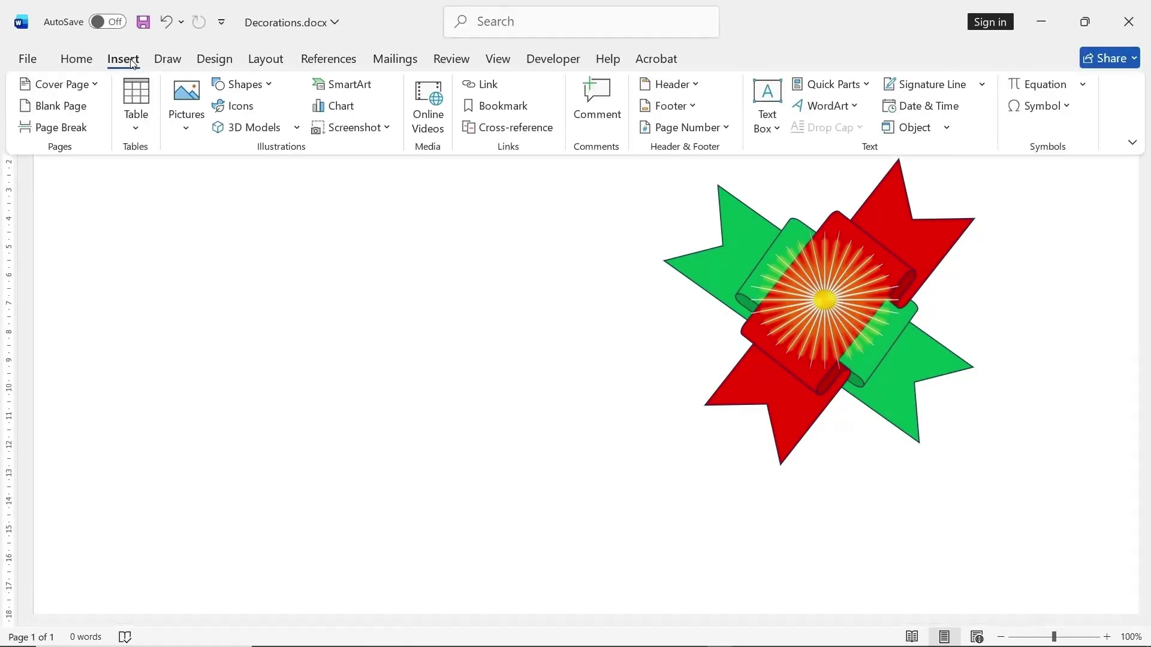
pyautogui.click(242, 84)
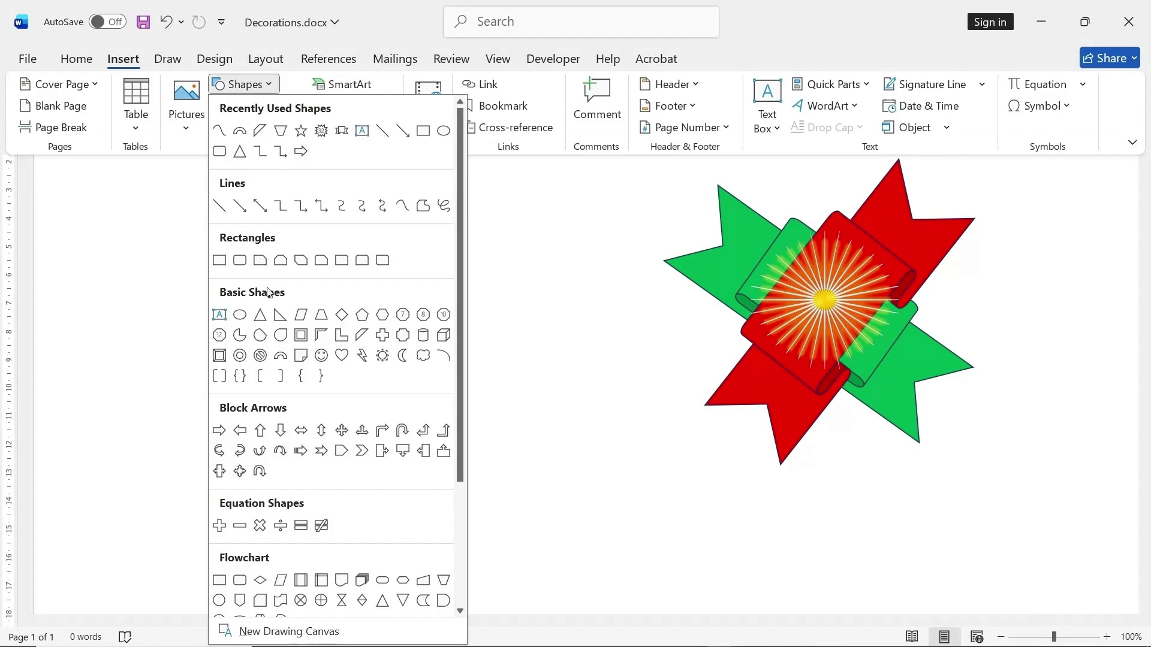
pyautogui.click(281, 357)
pyautogui.moveTo(244, 261); pyautogui.dragTo(310, 343)
pyautogui.moveTo(300, 339); pyautogui.dragTo(306, 340)
pyautogui.moveTo(291, 283); pyautogui.dragTo(329, 220)
pyautogui.moveTo(345, 277); pyautogui.dragTo(414, 319)
pyautogui.moveTo(384, 258); pyautogui.dragTo(388, 255)
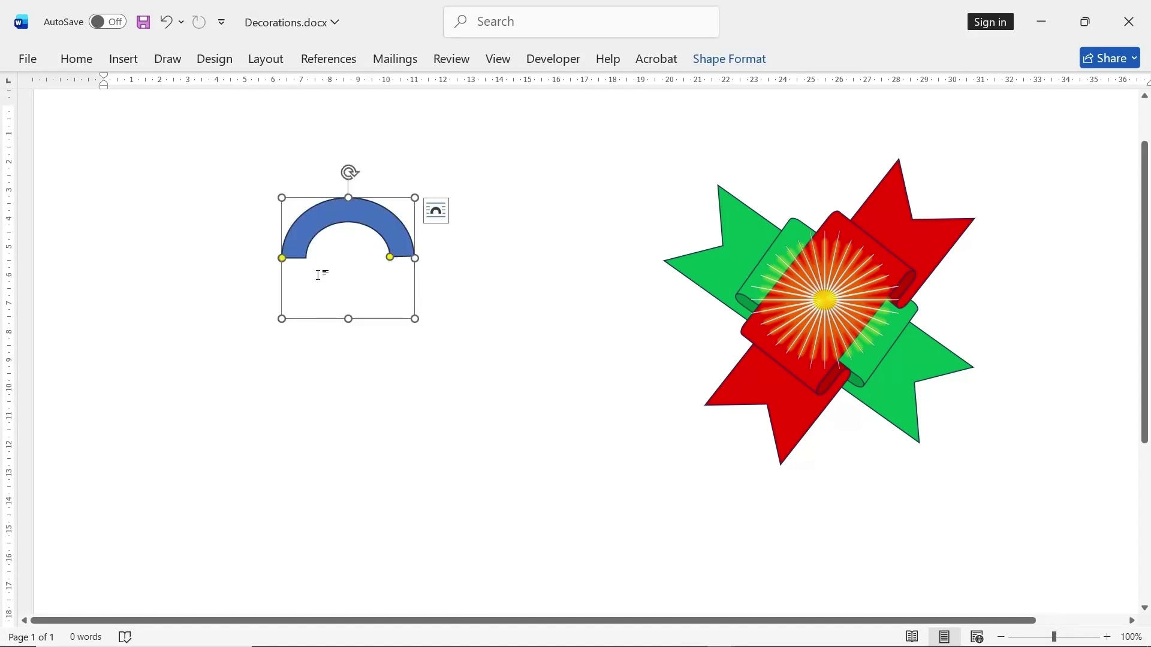
# - Edit the block arc's points to form a tall cane with a hooked top, and fix its position on the page
pyautogui.rightClick(317, 231)
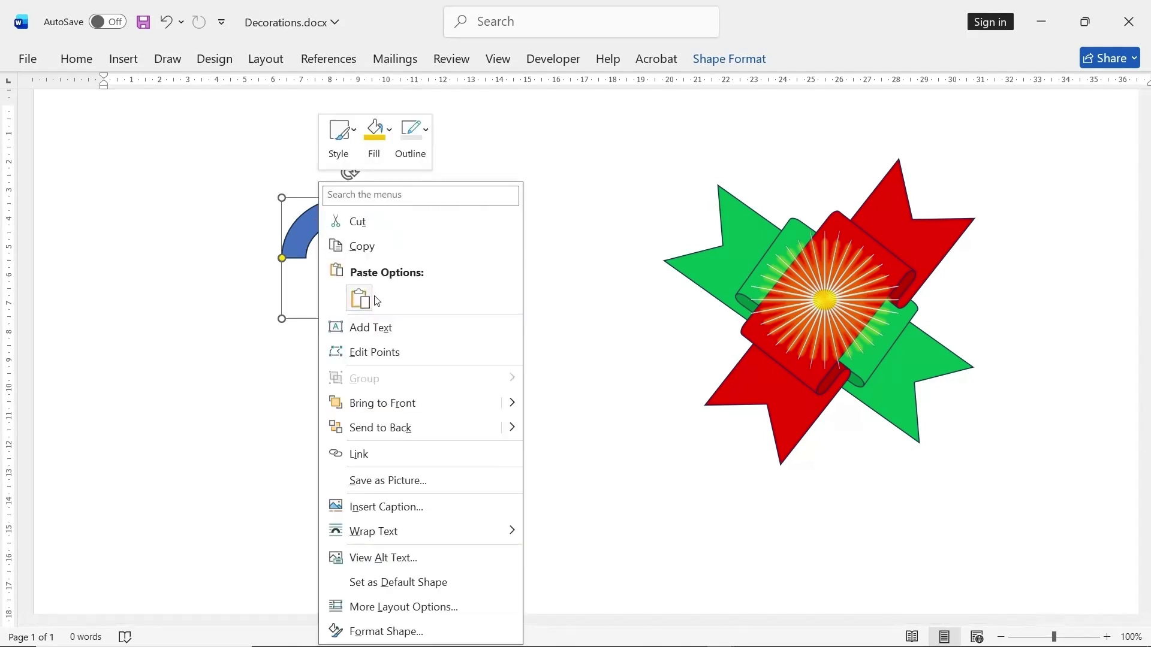
pyautogui.click(378, 351)
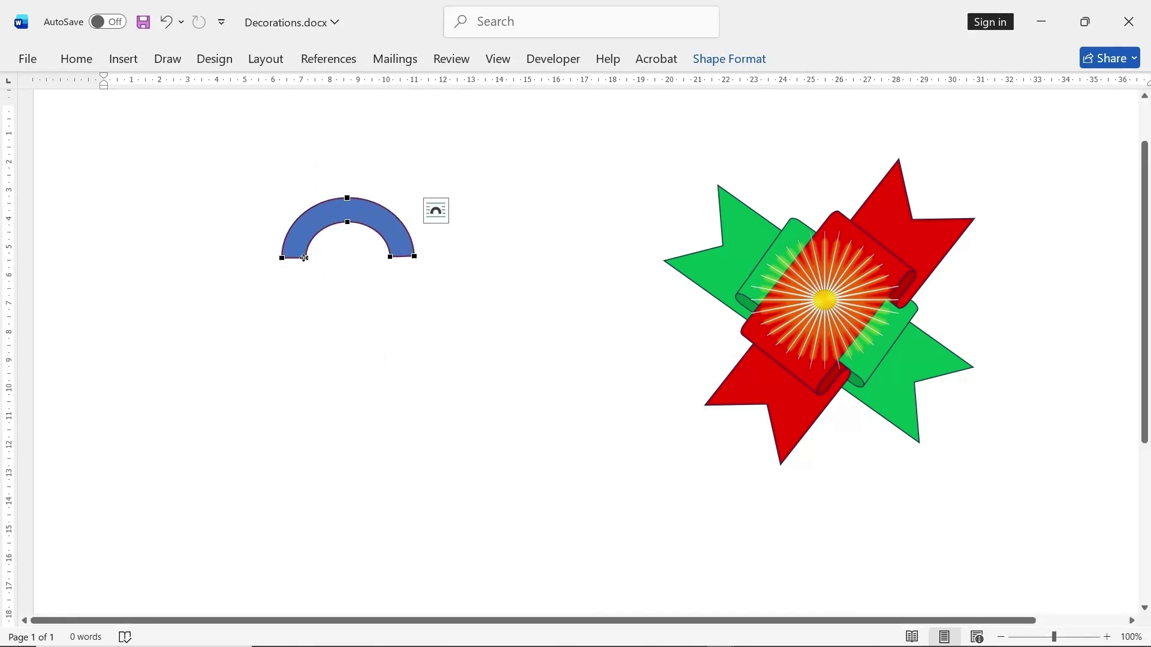
pyautogui.moveTo(304, 258); pyautogui.dragTo(302, 462)
pyautogui.moveTo(283, 257); pyautogui.dragTo(288, 464)
pyautogui.click(348, 197)
pyautogui.moveTo(325, 233); pyautogui.dragTo(262, 200)
pyautogui.click(340, 221)
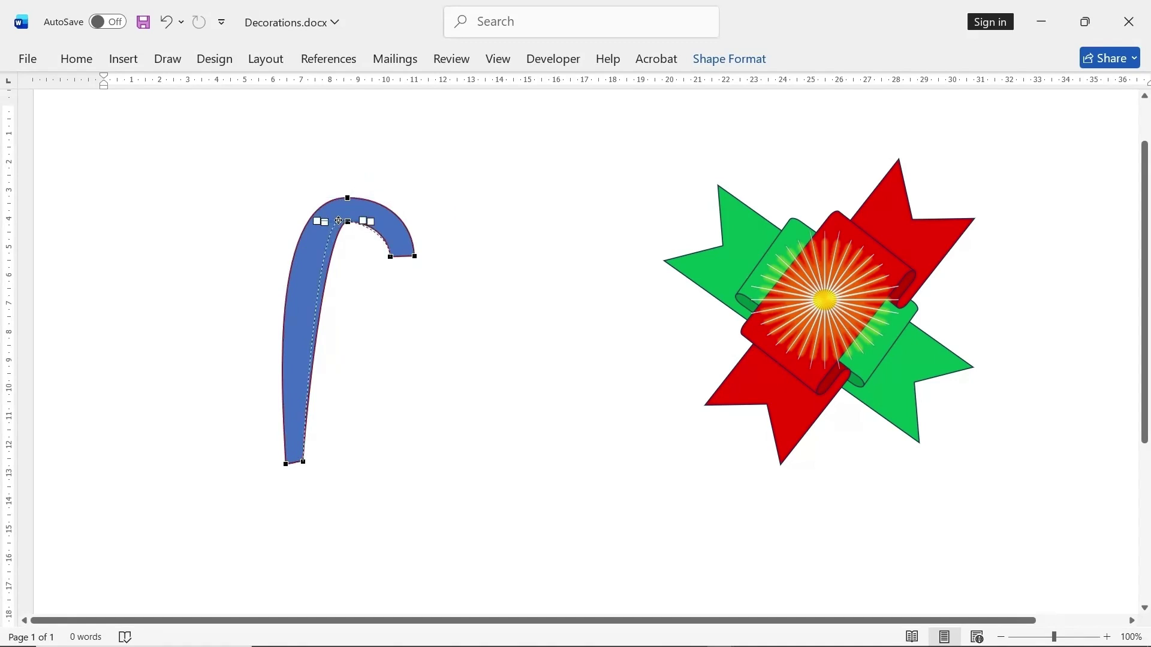
pyautogui.moveTo(338, 221); pyautogui.dragTo(339, 221)
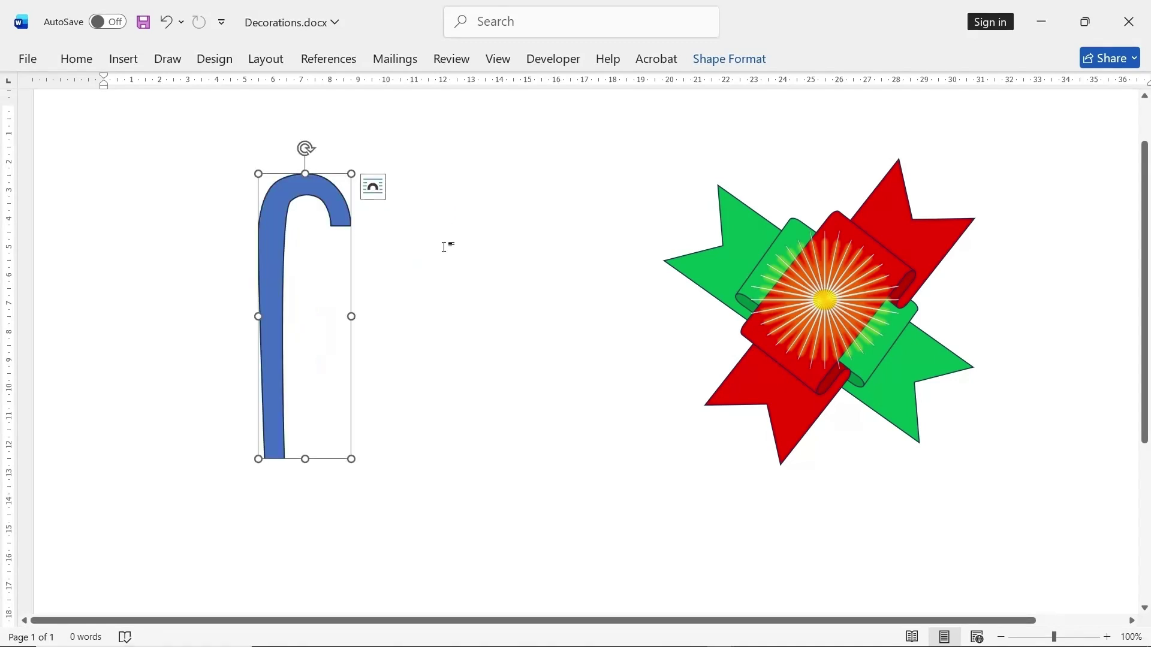
pyautogui.click(372, 187)
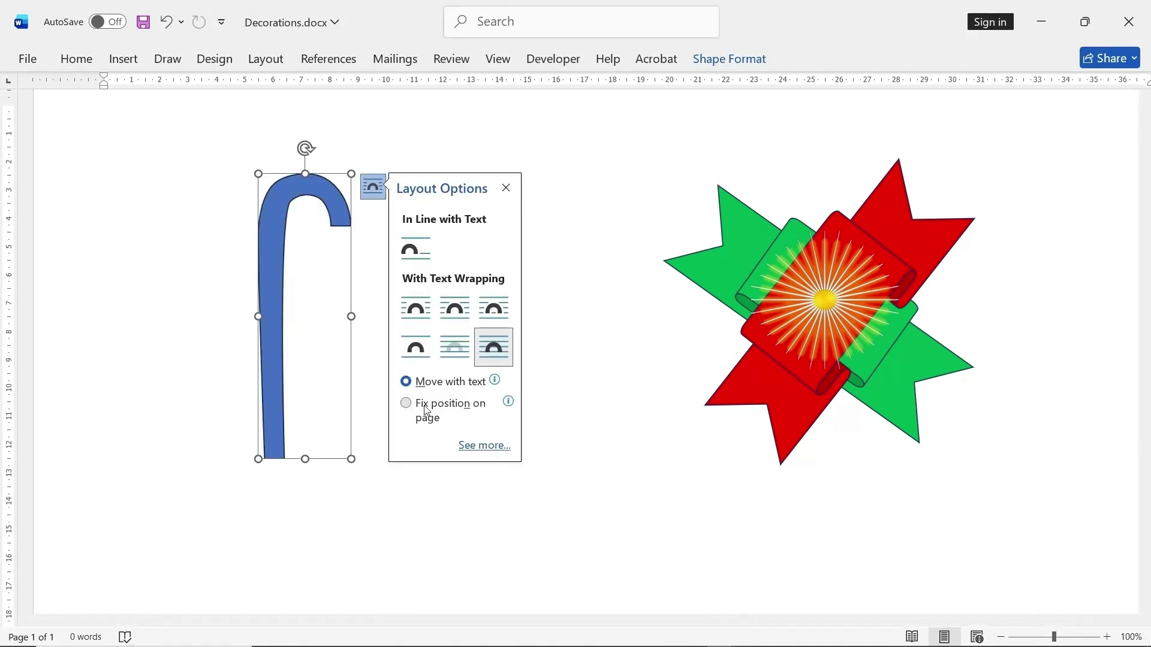
pyautogui.click(646, 288)
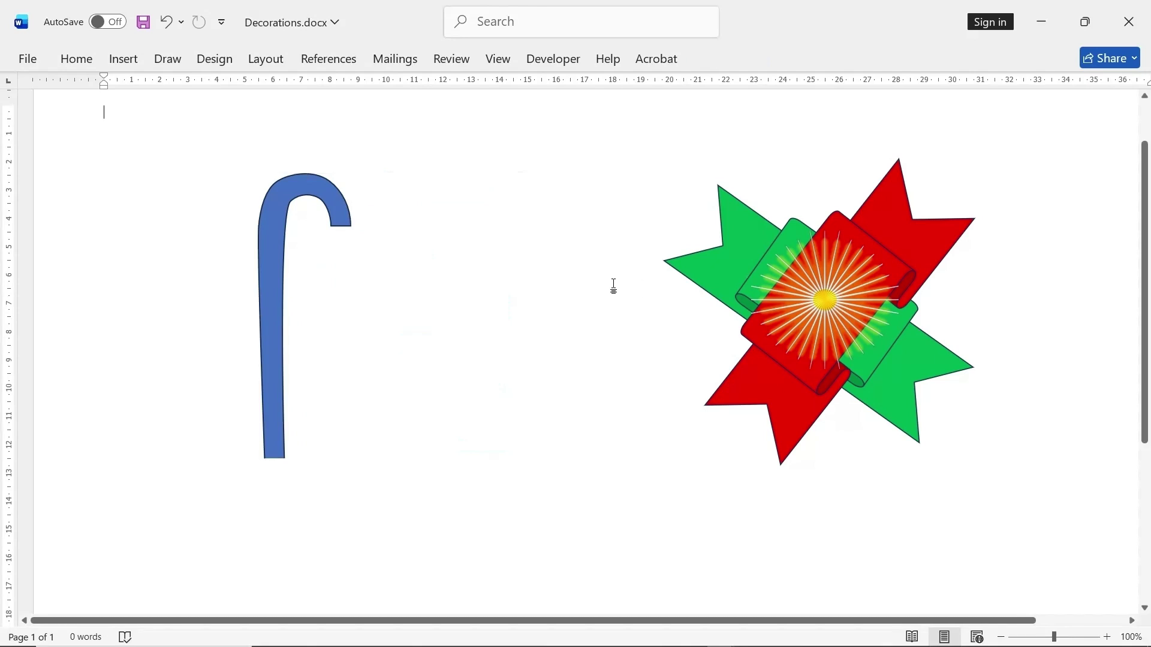
# - Fill the cane with the lightest grey theme colour and apply a 45° linear gradient variation
pyautogui.click(270, 222)
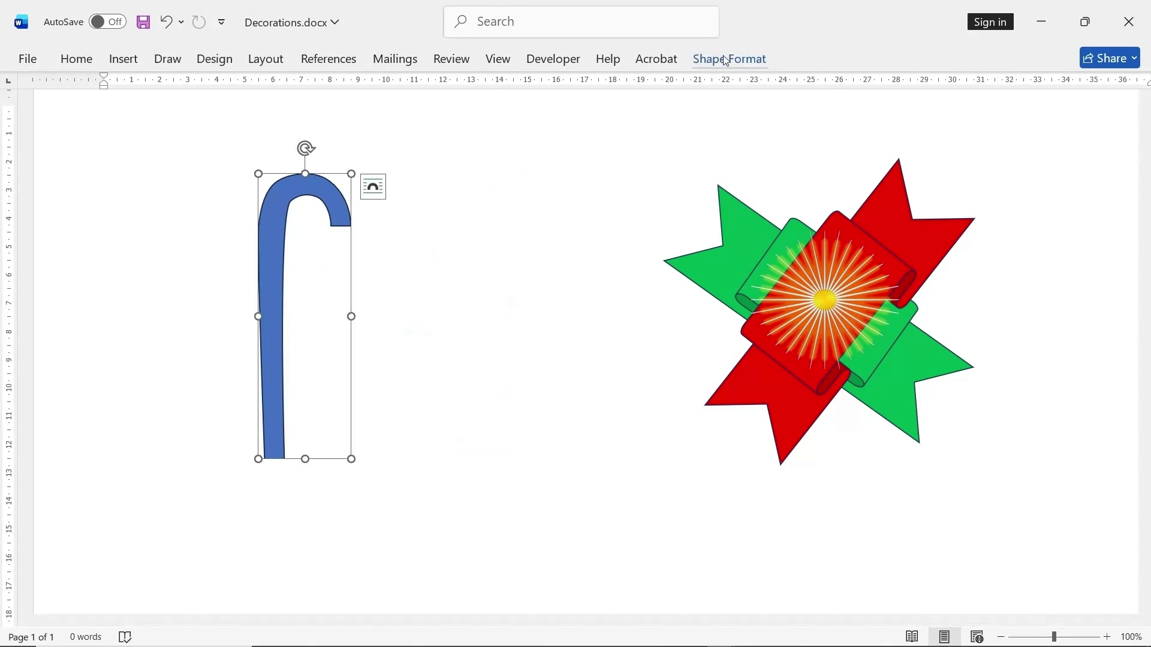
pyautogui.click(701, 60)
pyautogui.click(427, 85)
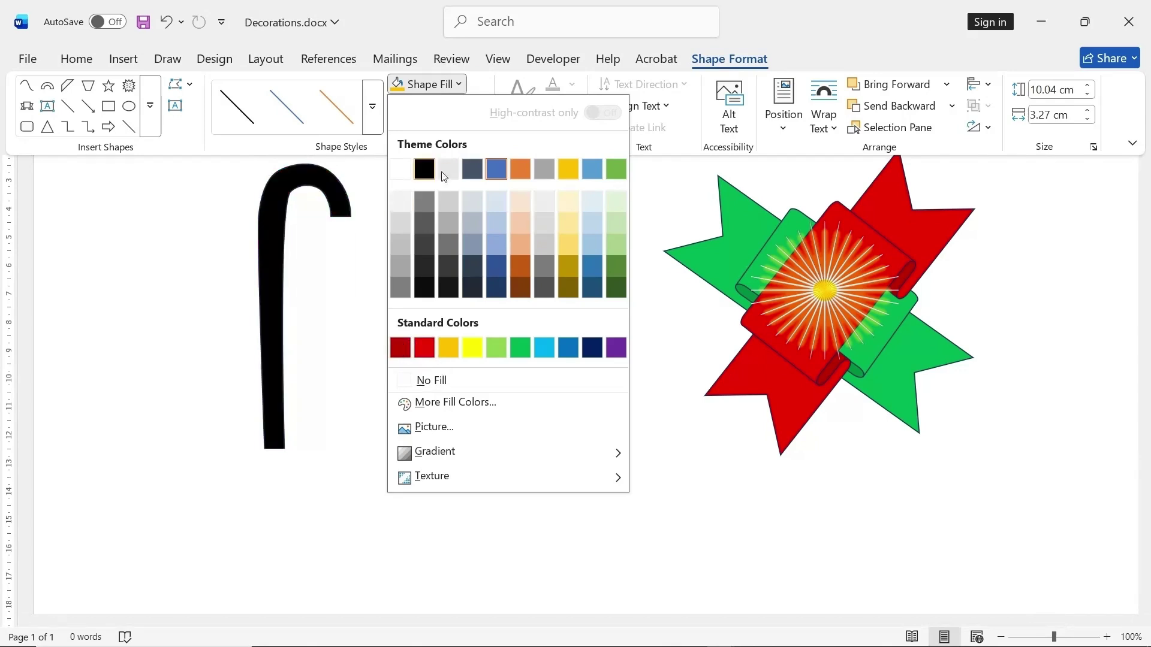
pyautogui.click(402, 200)
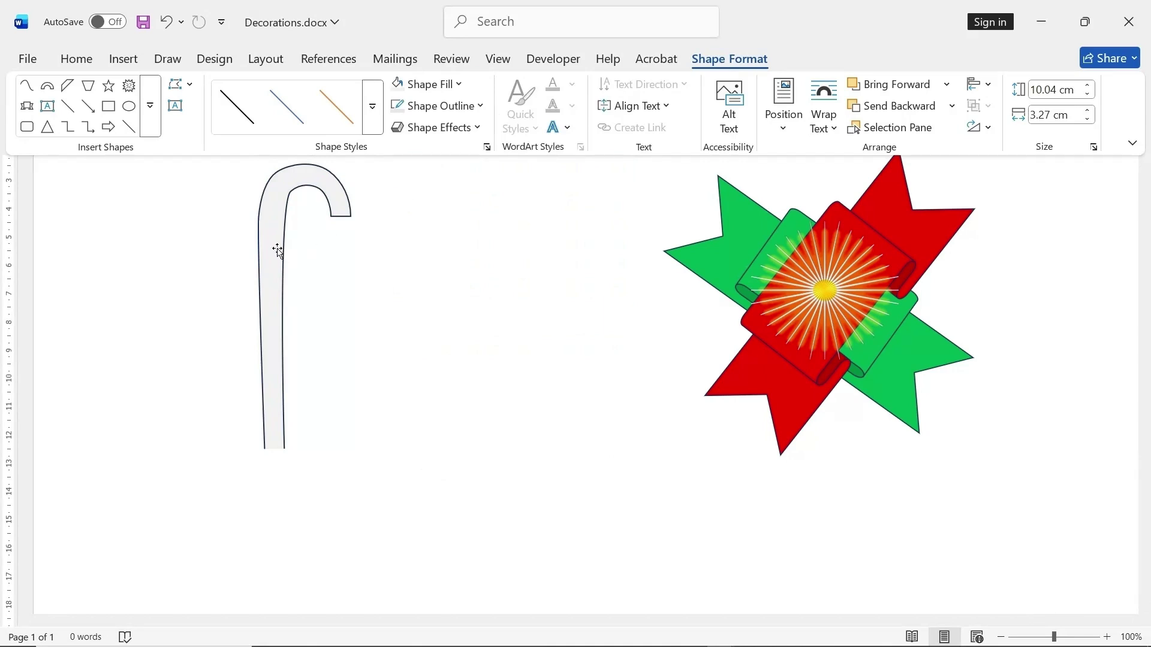
pyautogui.click(277, 250)
pyautogui.click(446, 86)
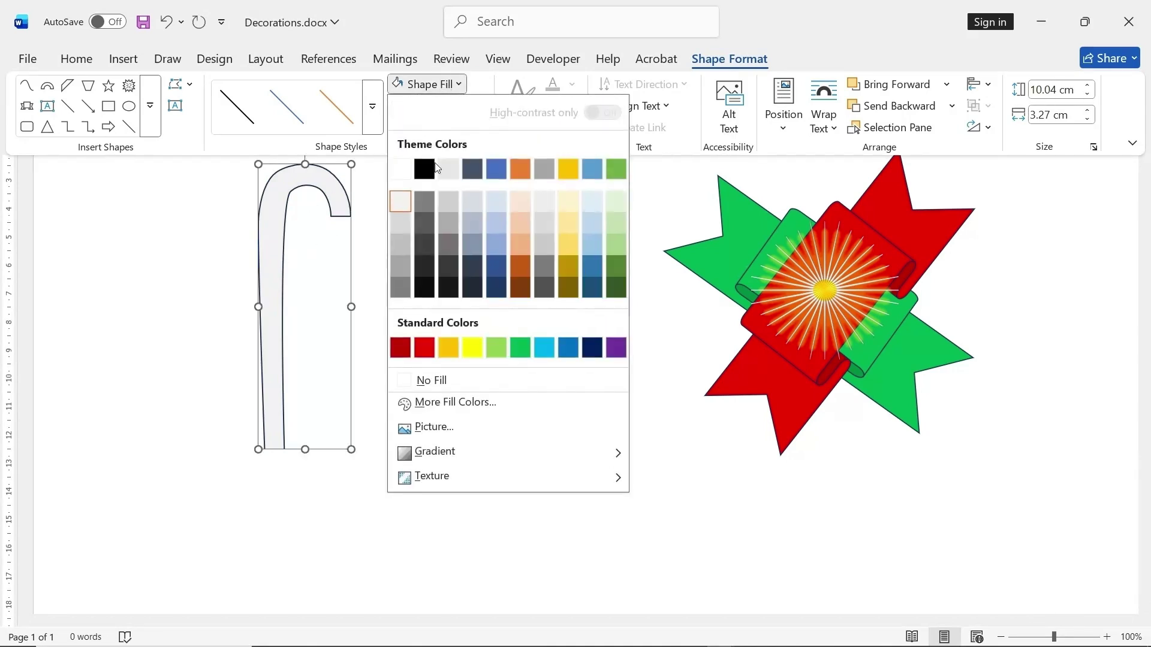
pyautogui.moveTo(439, 450)
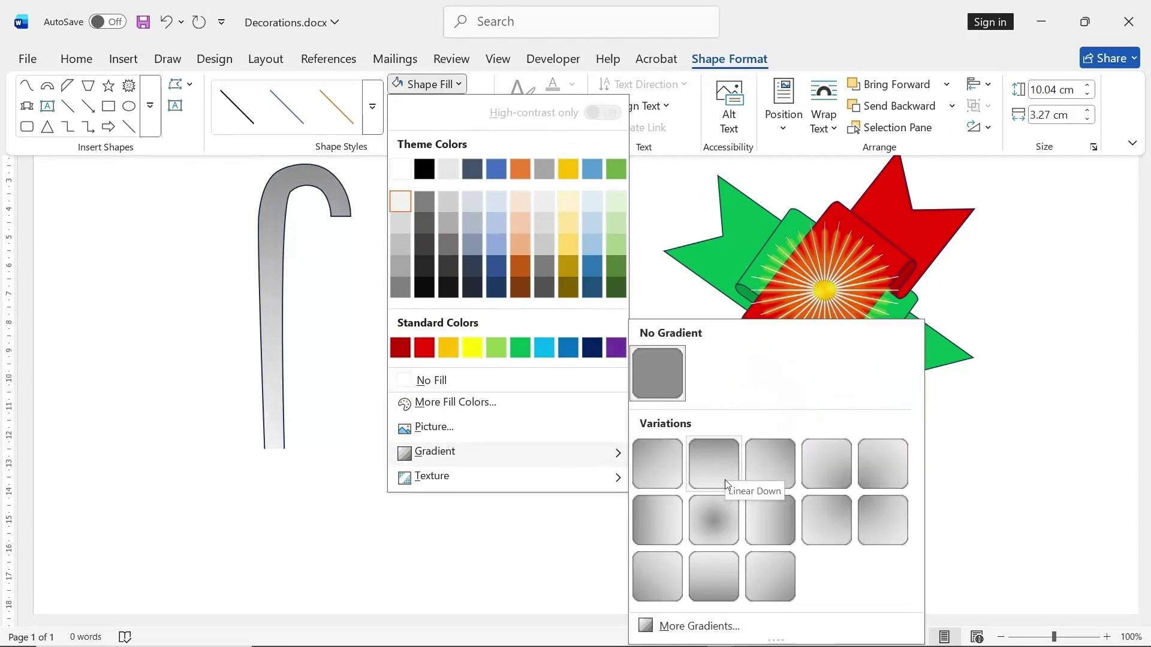
pyautogui.click(663, 473)
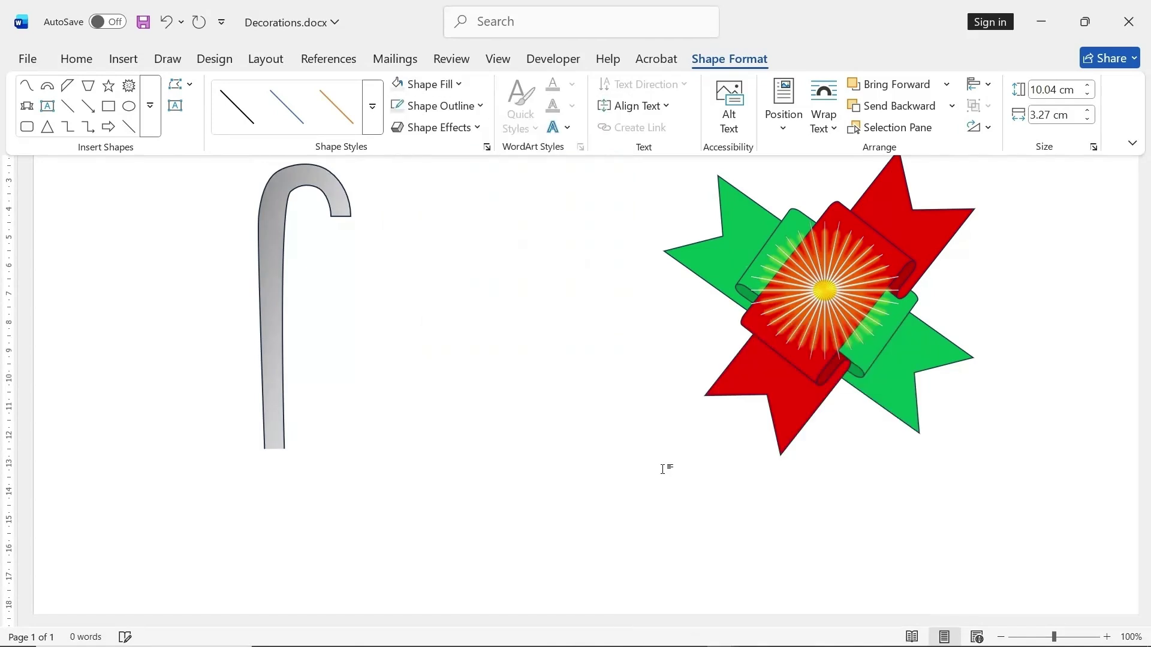
# - Set the cane gradient's first stop to dark red, and move the middle stop to 18% in the lightest grey
pyautogui.click(487, 147)
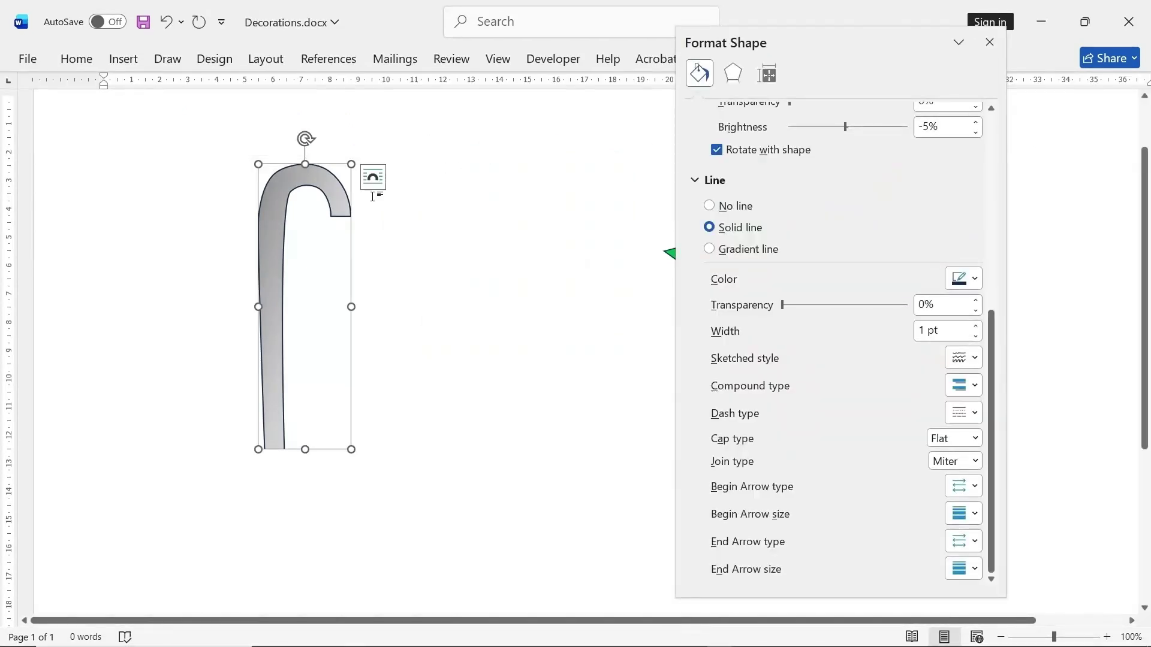
pyautogui.rightClick(337, 189)
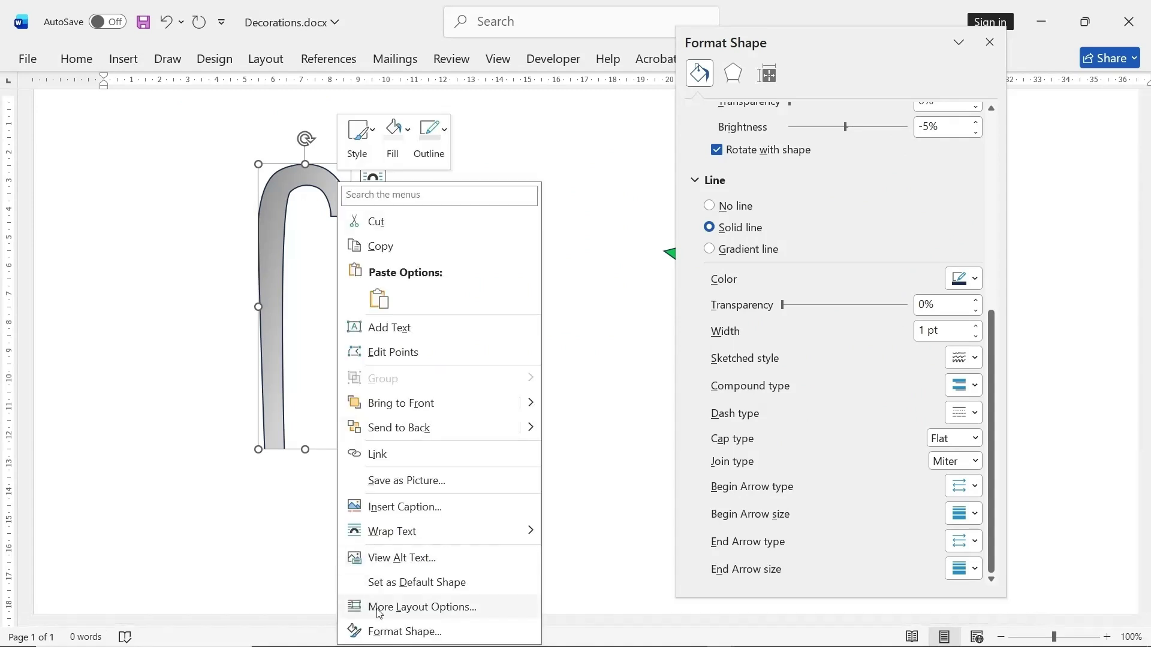
pyautogui.click(390, 632)
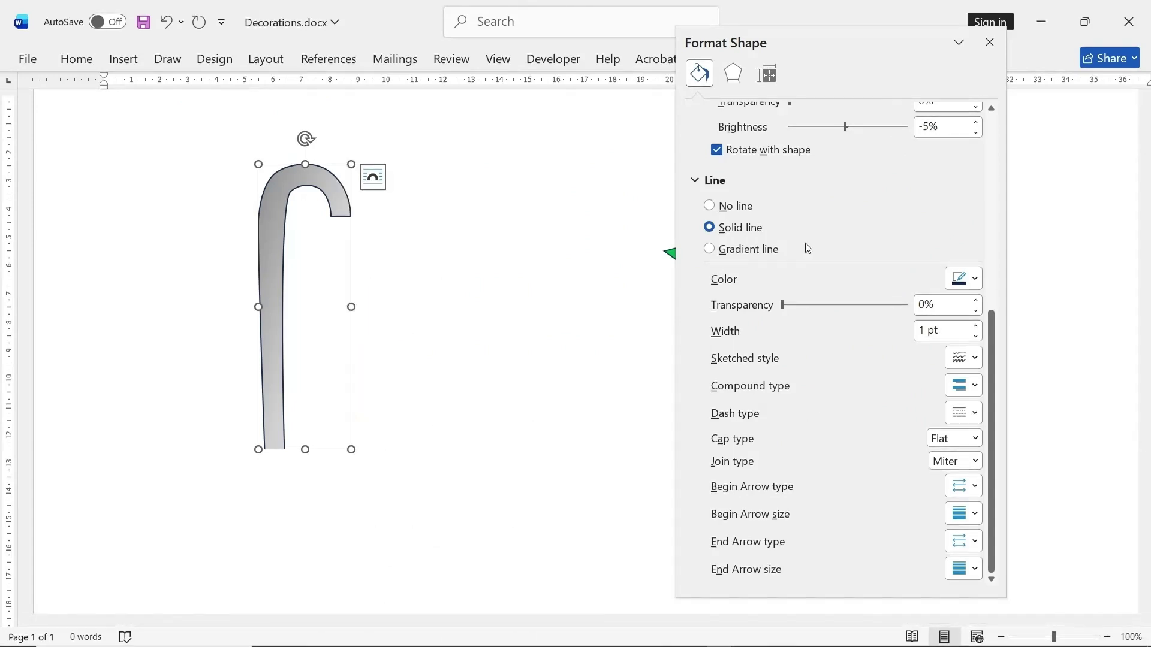
pyautogui.scroll(5, 836, 221)
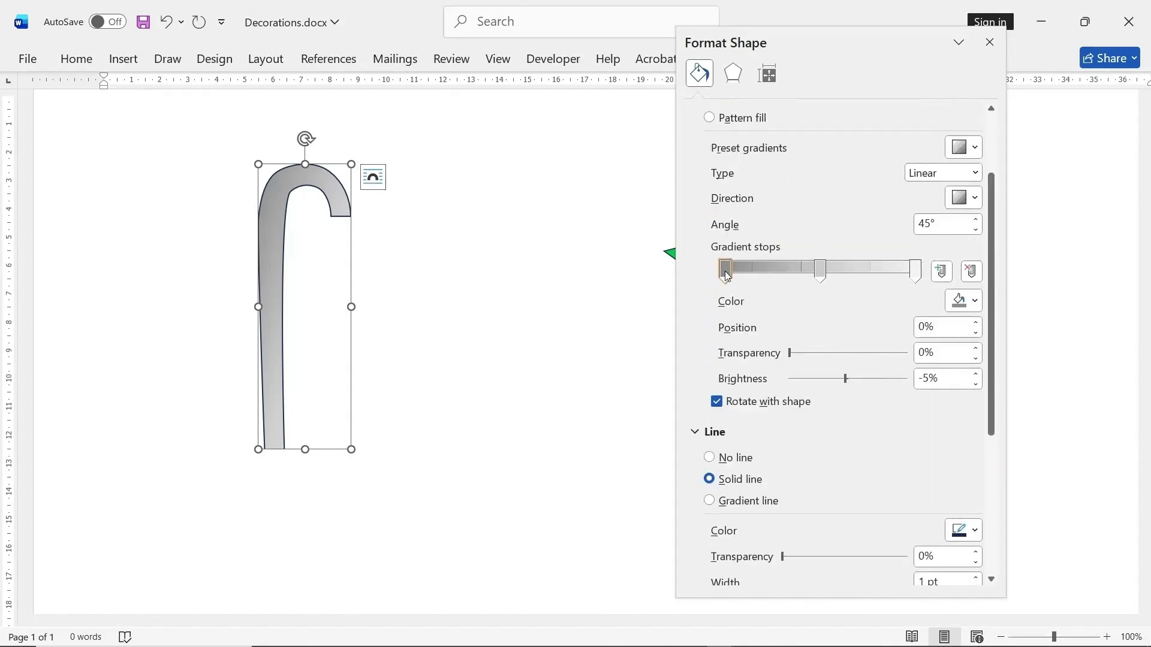
pyautogui.click(976, 302)
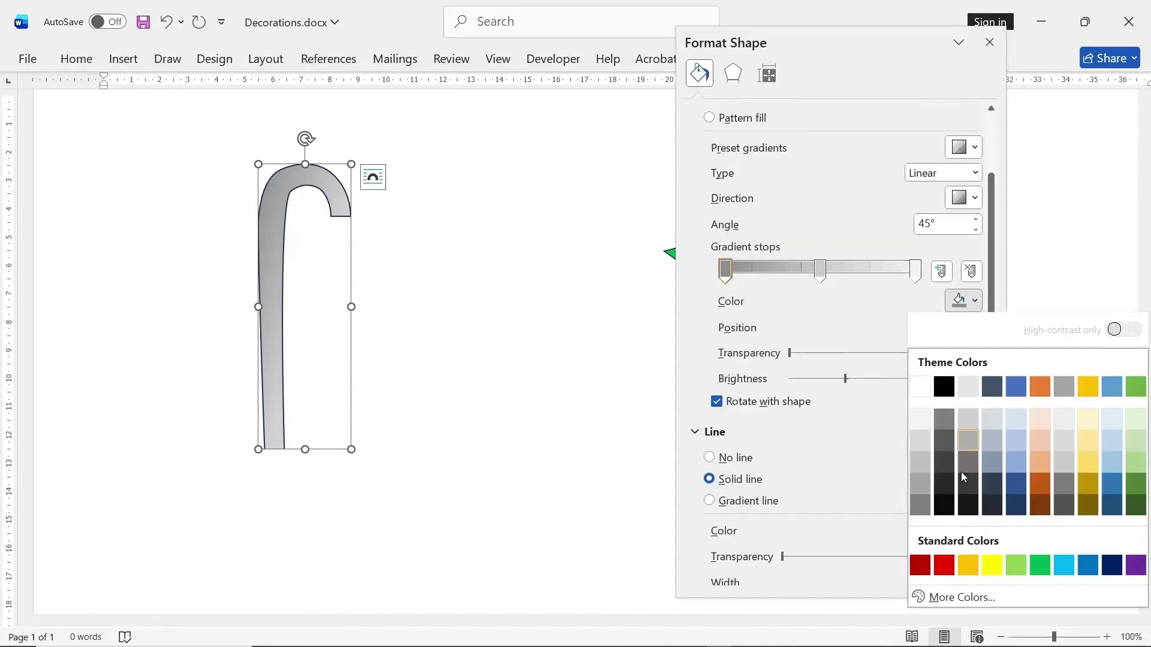
pyautogui.click(920, 565)
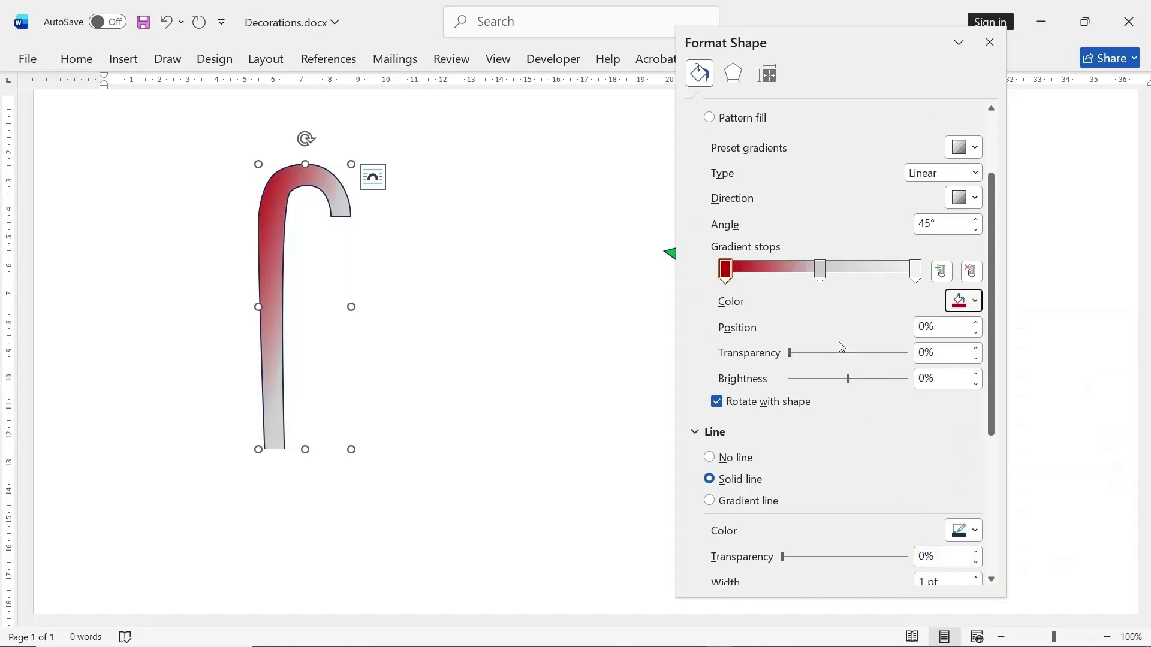
pyautogui.moveTo(820, 270); pyautogui.dragTo(759, 273)
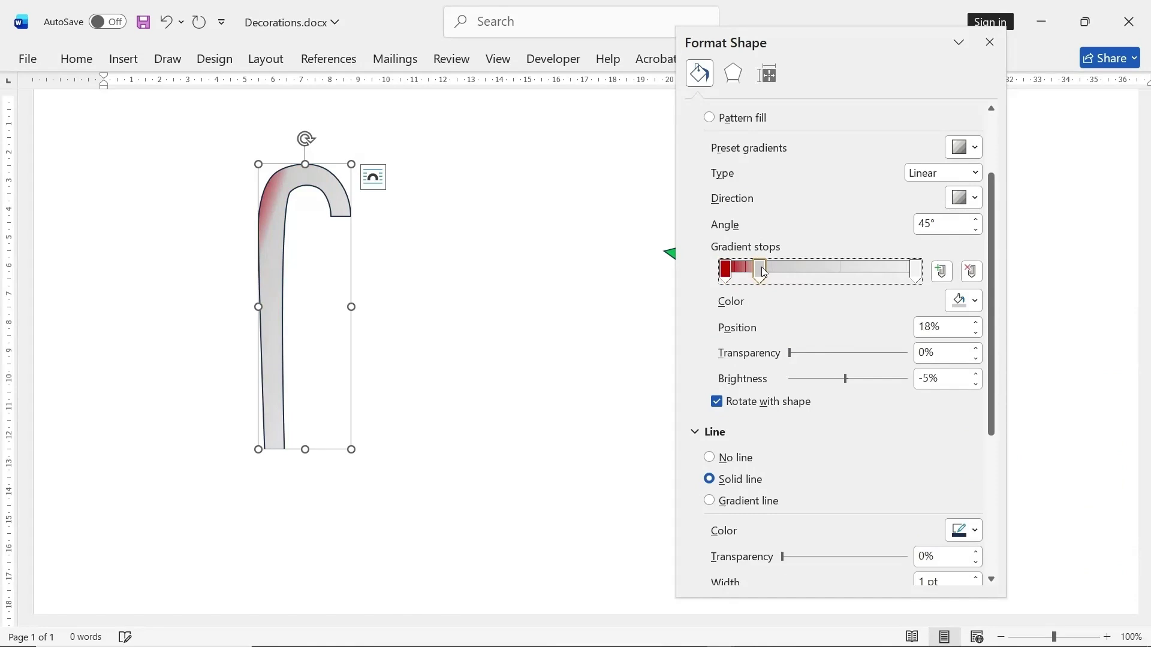
pyautogui.click(976, 302)
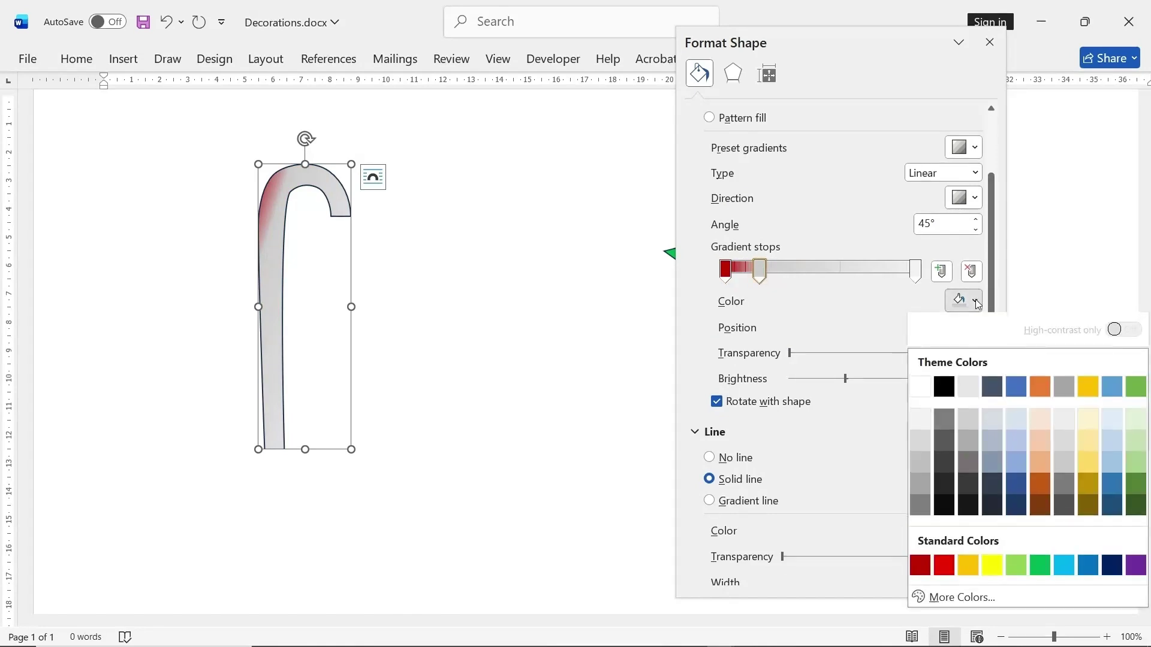
pyautogui.click(921, 420)
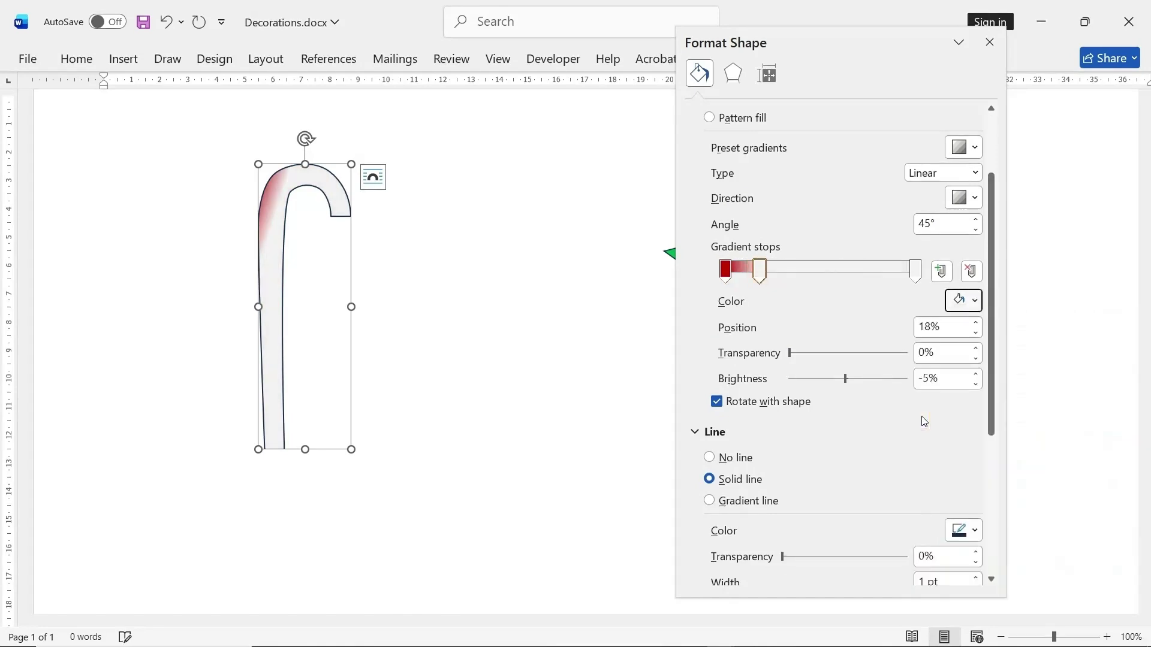
# - Add two stops to the cane's gradient: dark red at 33% and the lightest grey at 51%
pyautogui.click(788, 271)
pyautogui.click(975, 301)
pyautogui.click(920, 565)
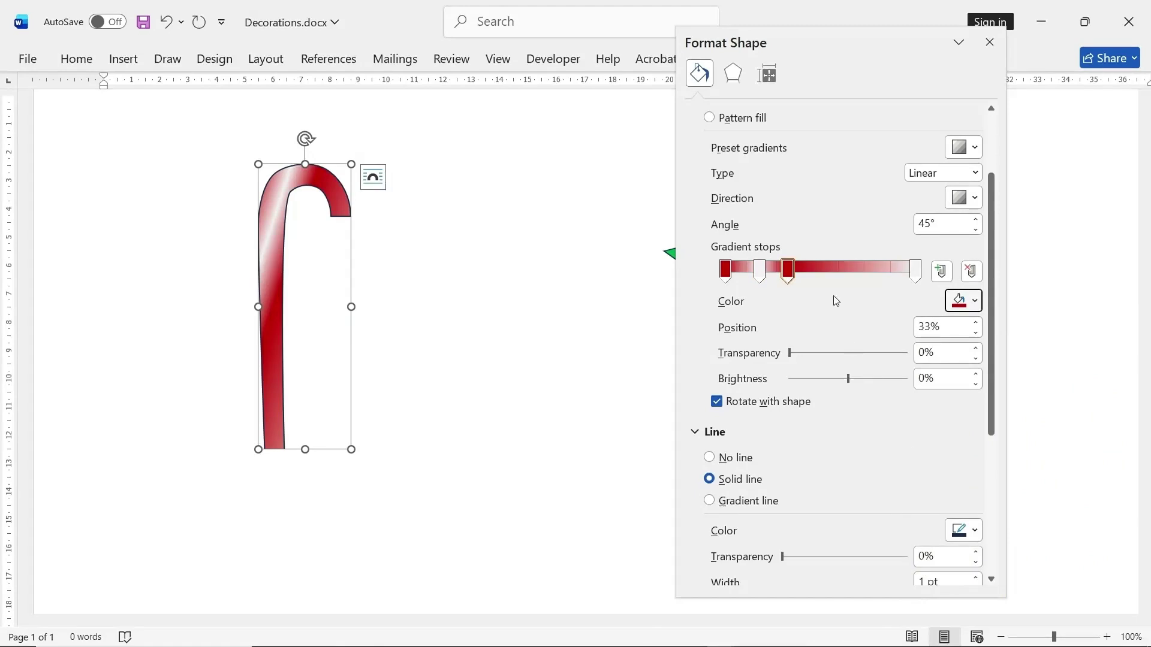
pyautogui.click(822, 268)
pyautogui.click(975, 302)
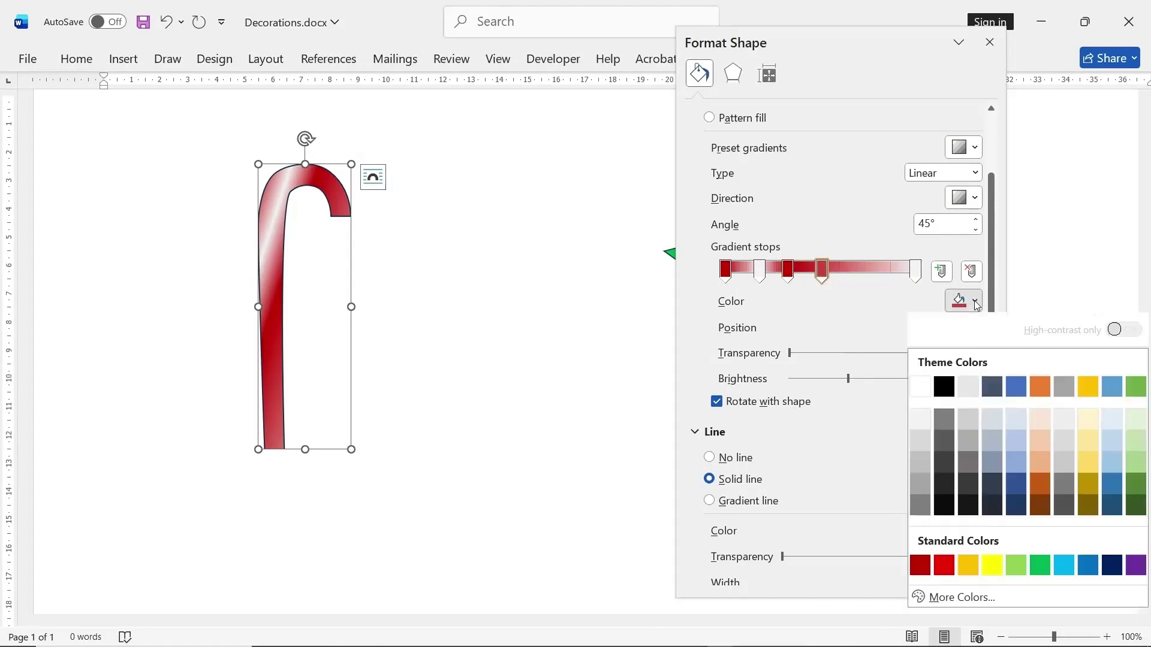
pyautogui.click(922, 419)
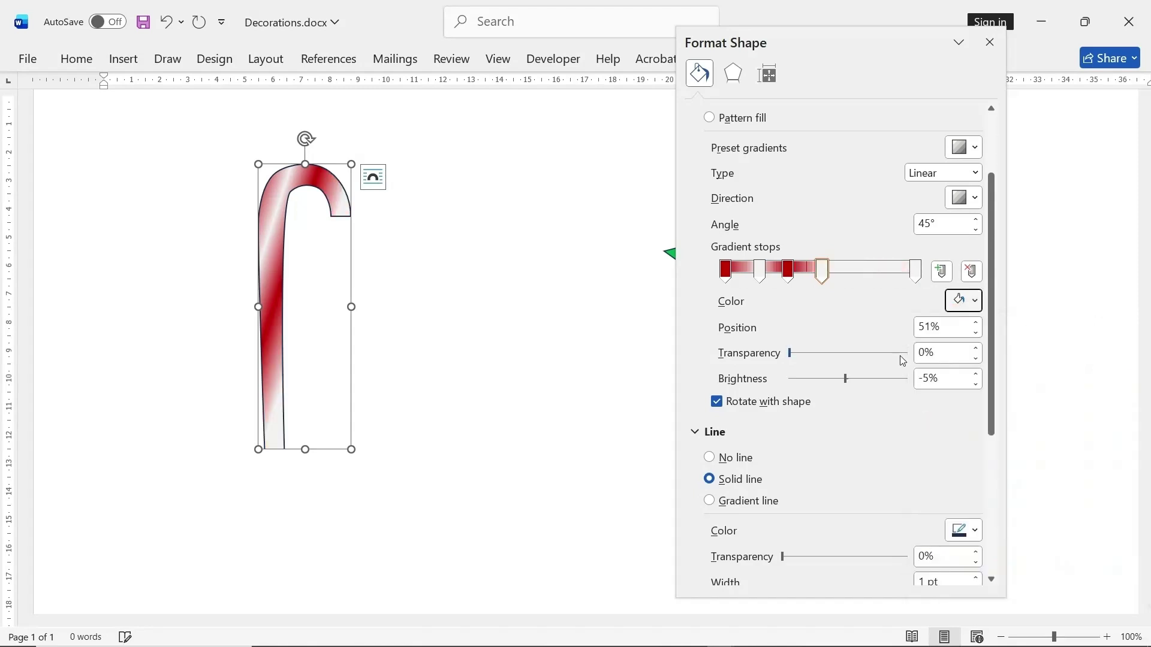
# - Extend the gradient's far end with alternating dark red and lightest grey stops, using the 45° diagonal linear direction
pyautogui.click(863, 270)
pyautogui.click(964, 300)
pyautogui.click(920, 566)
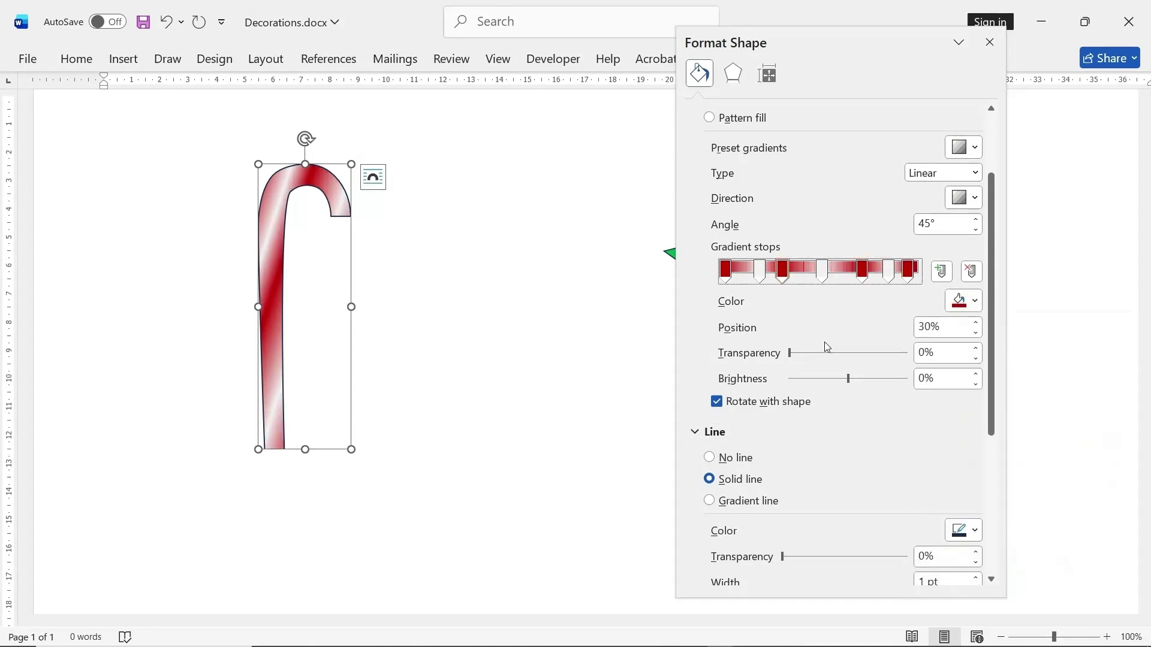
pyautogui.click(977, 198)
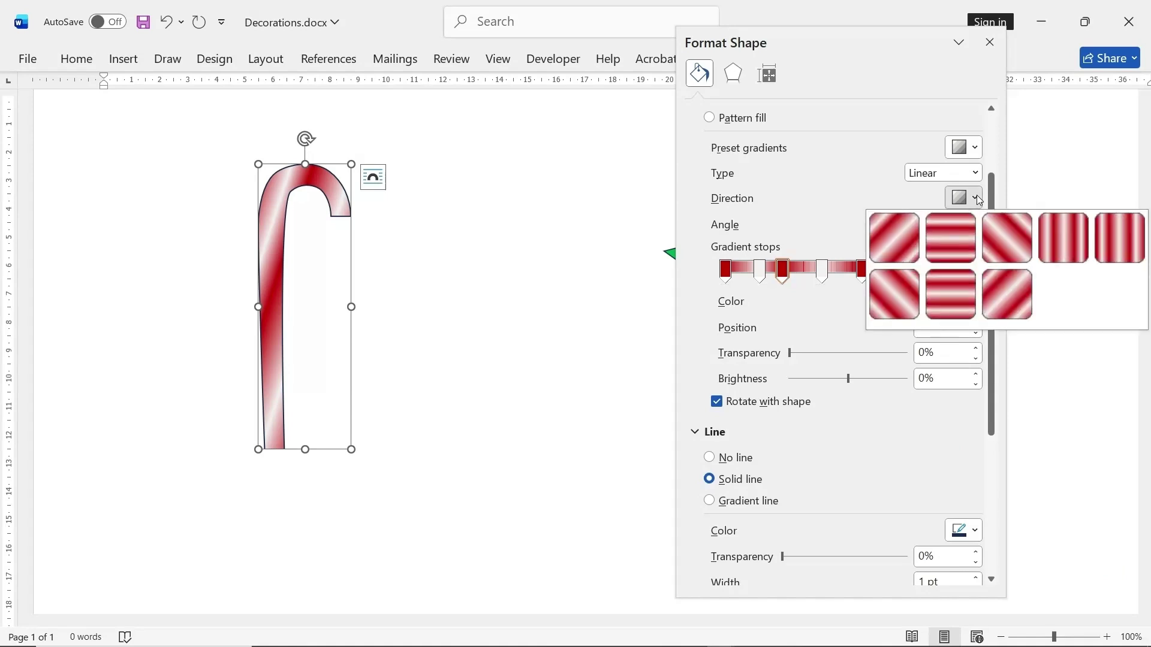
pyautogui.click(911, 239)
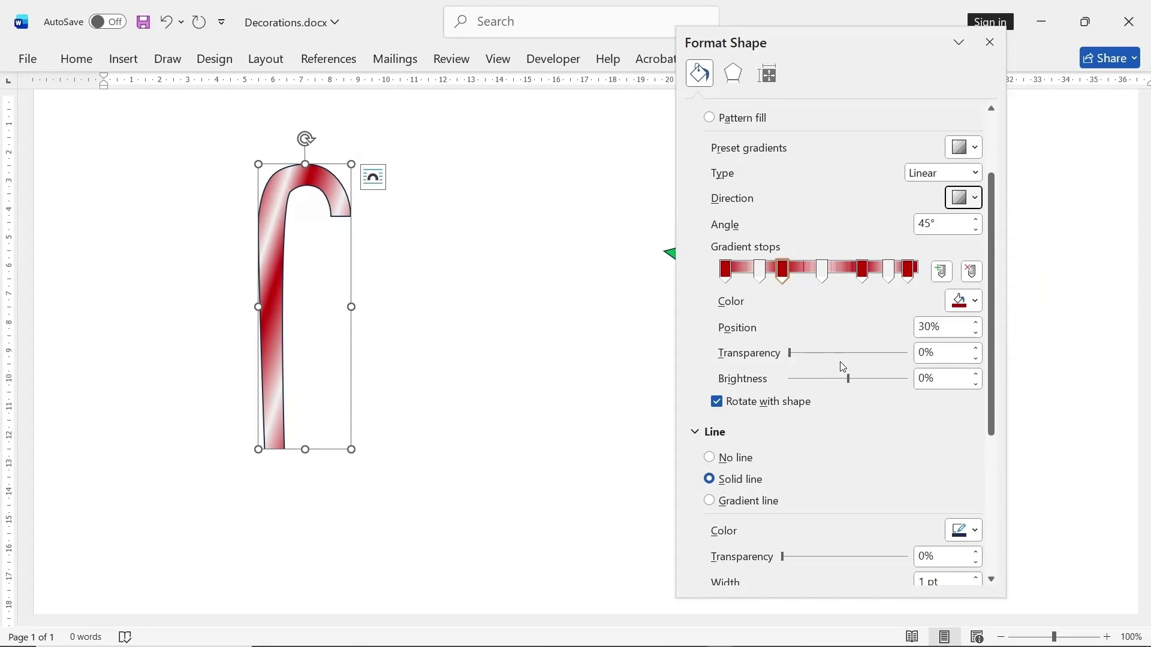
# - Tighten the cane's stripes by shifting the gradient stops closer together and adding another dark red and light grey pair
pyautogui.moveTo(862, 275); pyautogui.dragTo(834, 282)
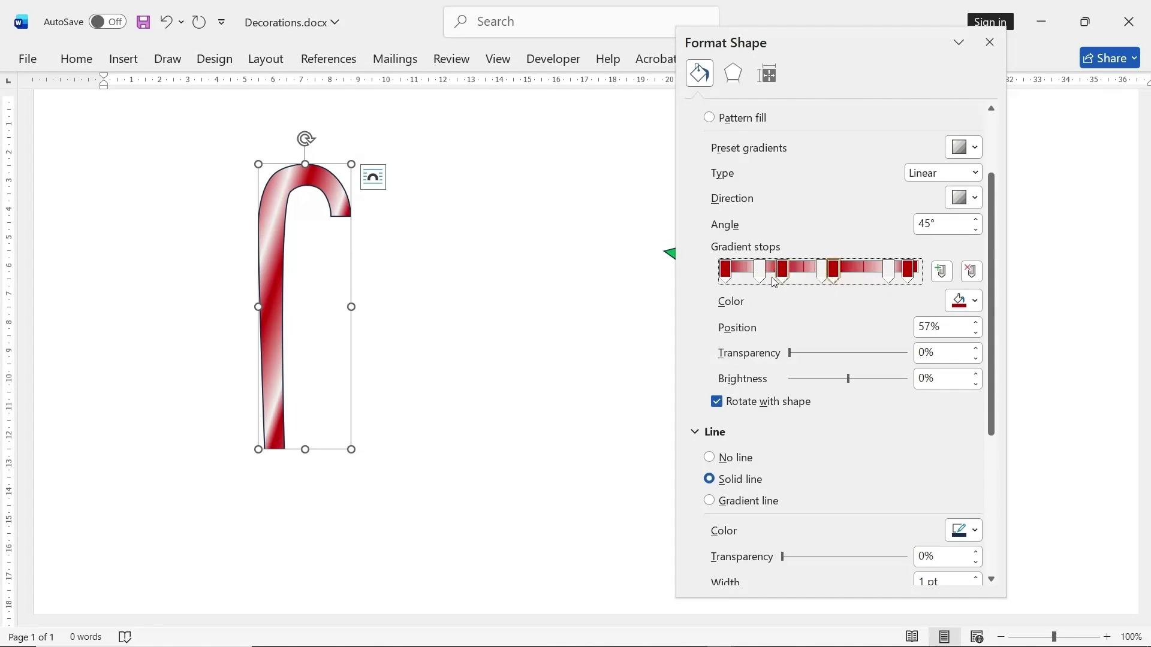
pyautogui.moveTo(760, 277); pyautogui.dragTo(765, 276)
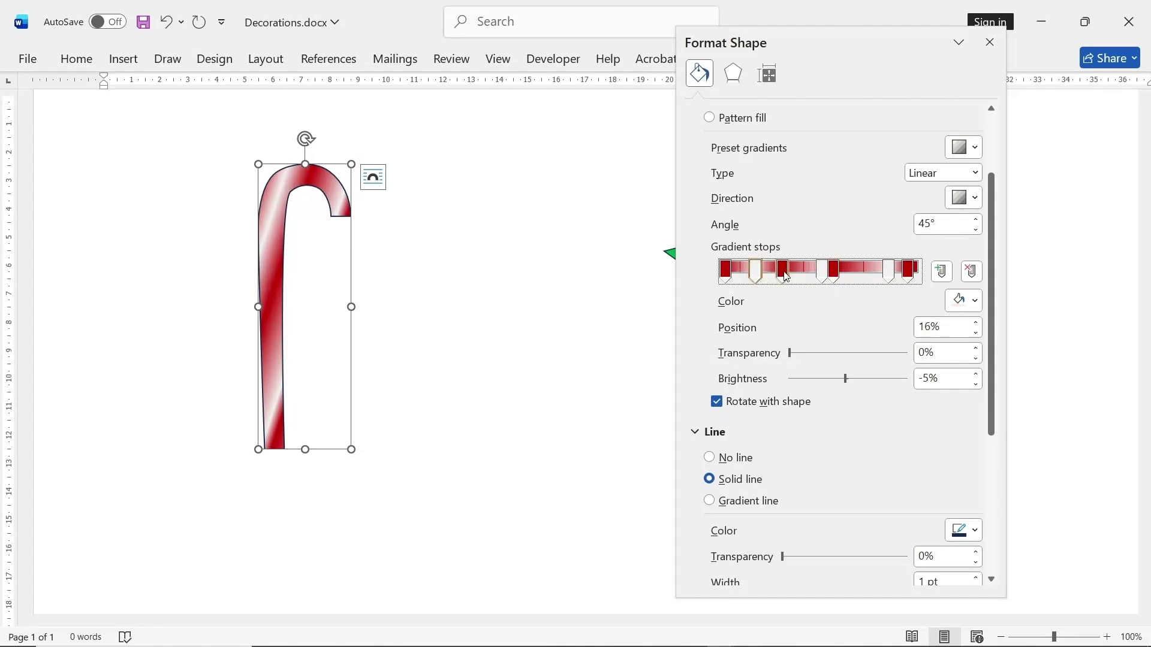
pyautogui.click(609, 334)
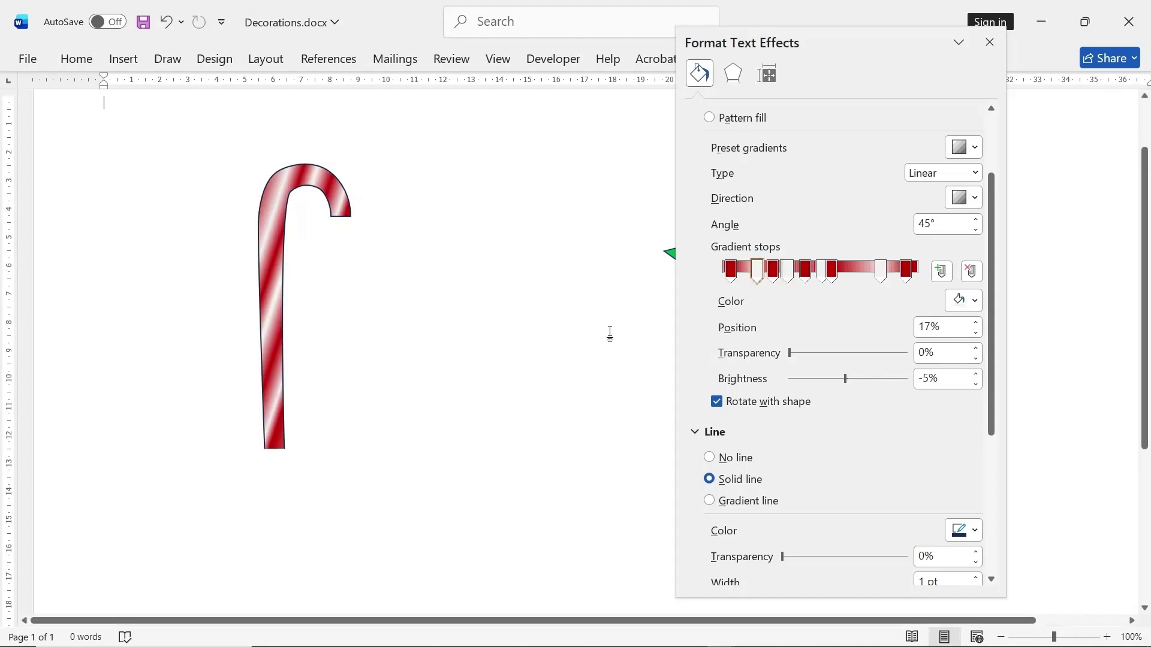
# - Give the candy cane a solid red outline and close the shape formatting settings
pyautogui.click(316, 182)
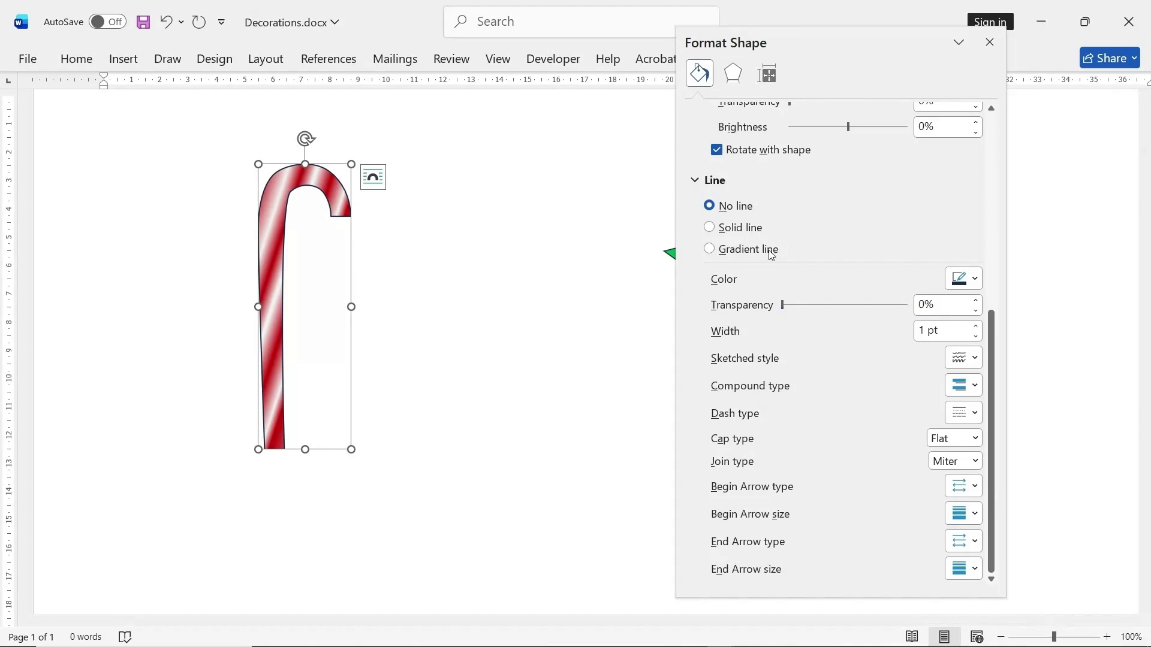
pyautogui.click(736, 229)
pyautogui.click(976, 281)
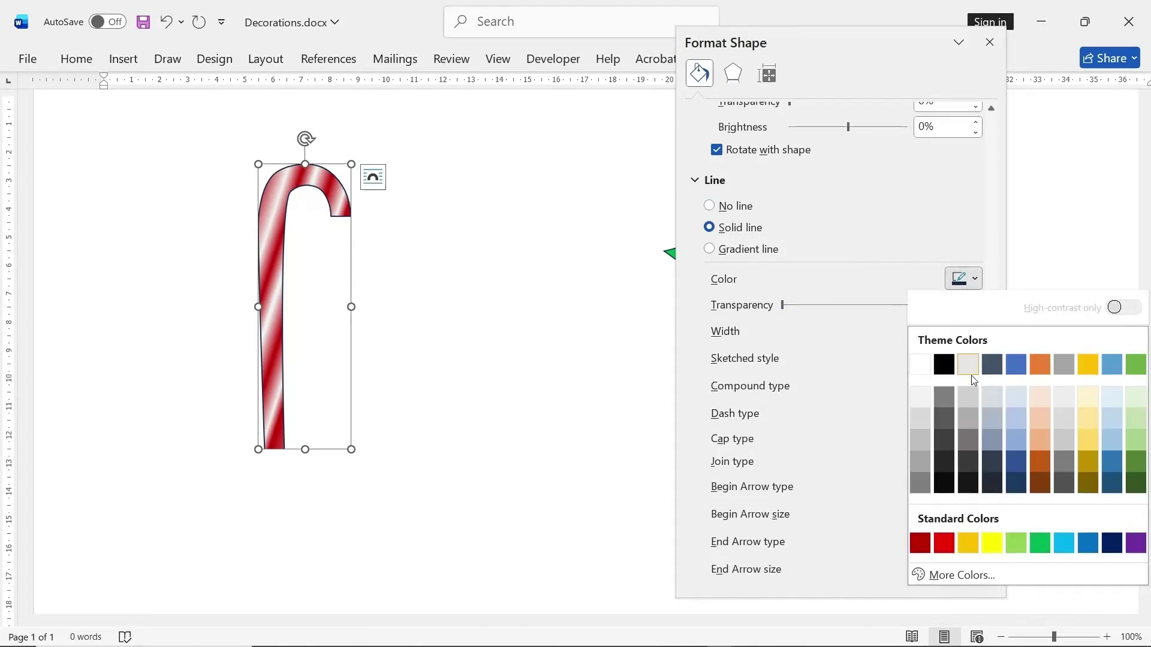
pyautogui.click(945, 545)
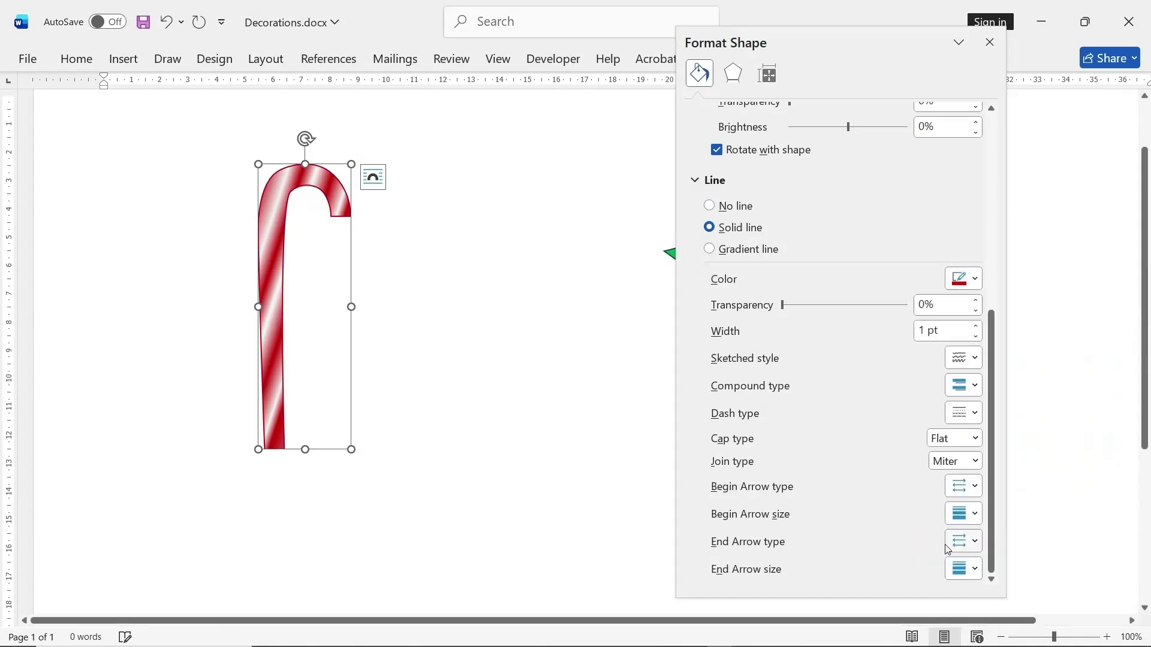
pyautogui.click(990, 42)
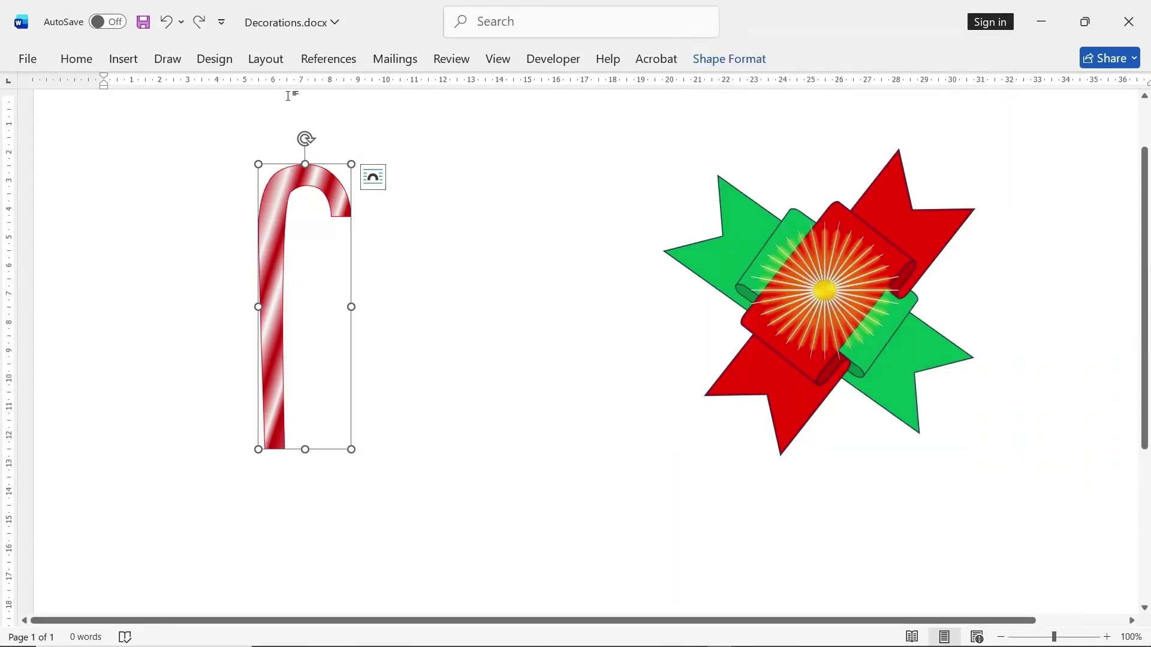
# - Give the candy cane a light blue glow in the second-smallest size
pyautogui.click(710, 59)
pyautogui.click(443, 133)
pyautogui.moveTo(456, 269)
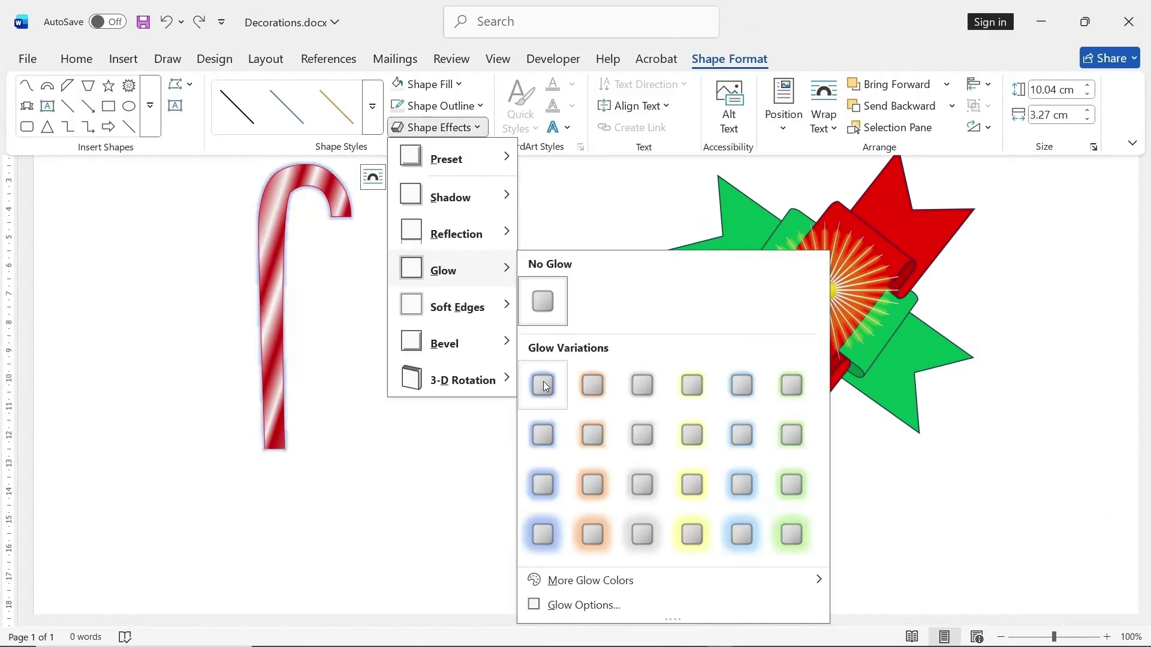
pyautogui.click(542, 434)
# - Tilt the candy cane slightly clockwise and place it beside the ribbon ornament, with both reduced in the page's lower-right area
pyautogui.moveTo(315, 139); pyautogui.dragTo(358, 148)
pyautogui.click(457, 220)
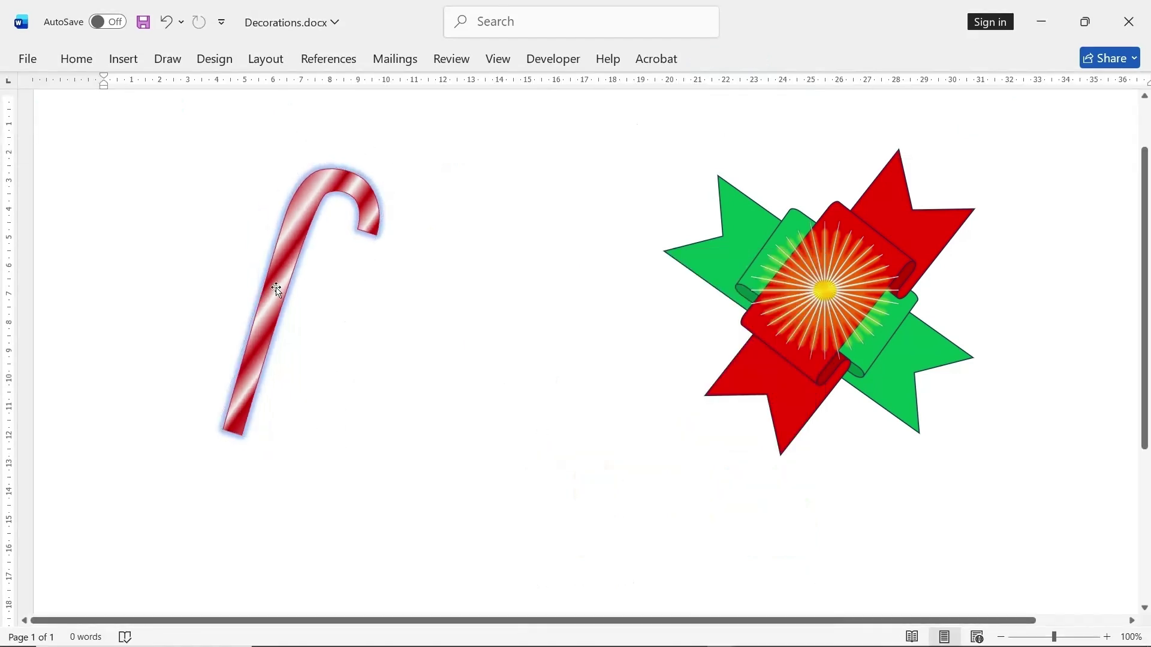
pyautogui.moveTo(279, 288); pyautogui.dragTo(479, 289)
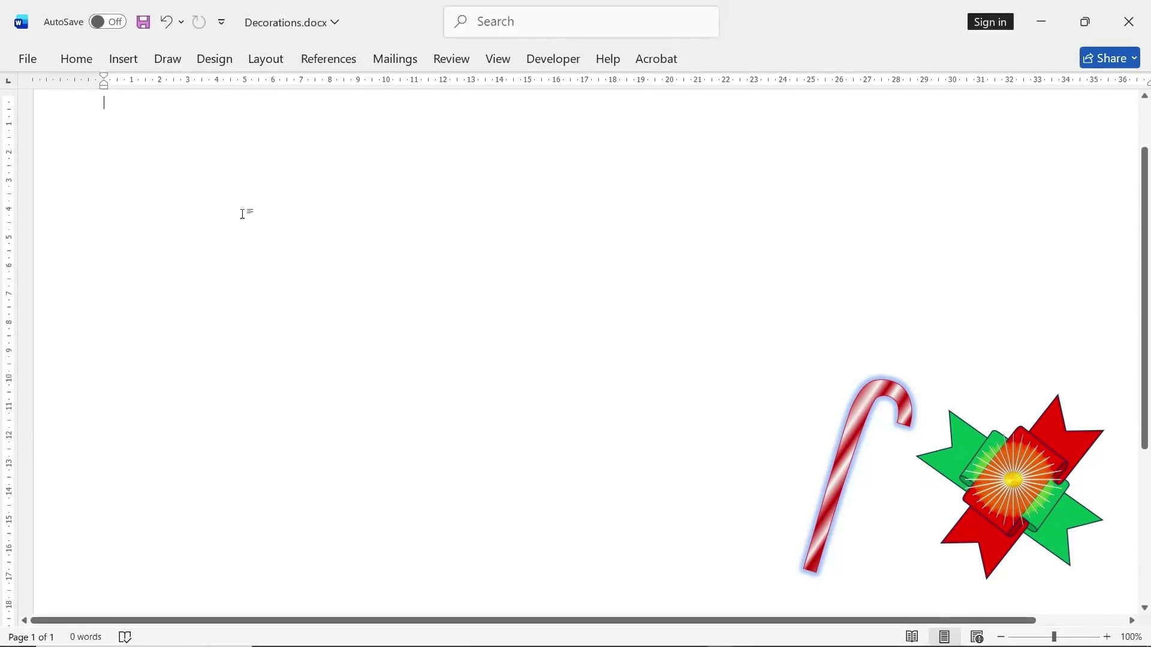
# - Draw a tall isosceles triangle about 12.79 cm high and 6.48 cm wide in the empty area left of the decorations
pyautogui.click(133, 60)
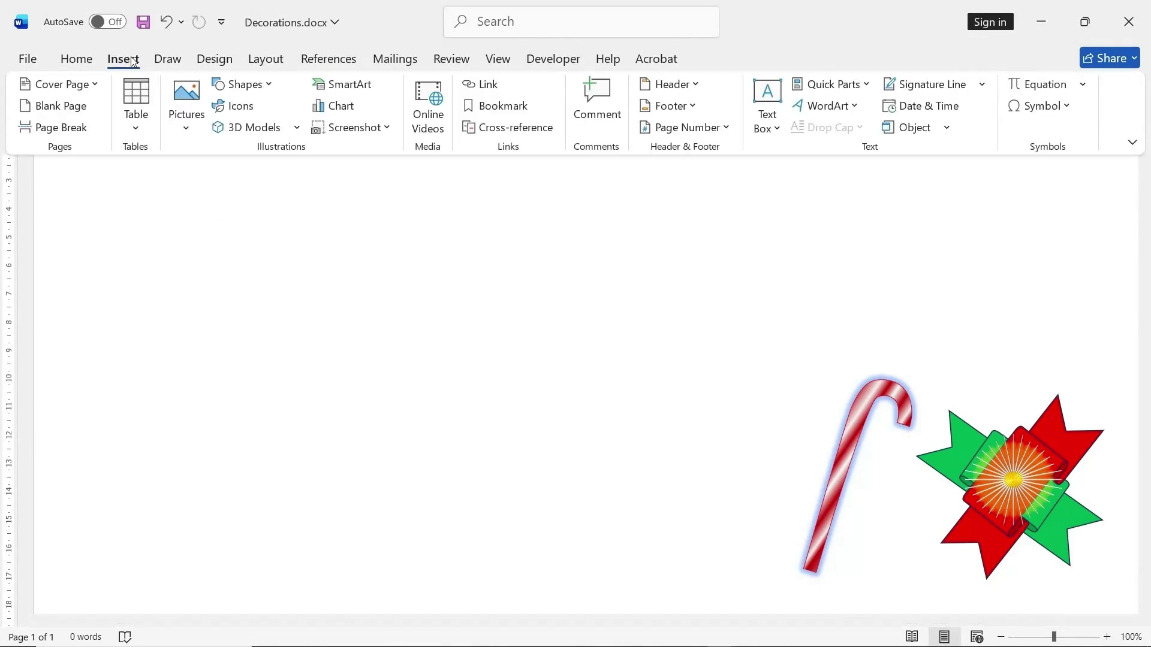
pyautogui.click(245, 85)
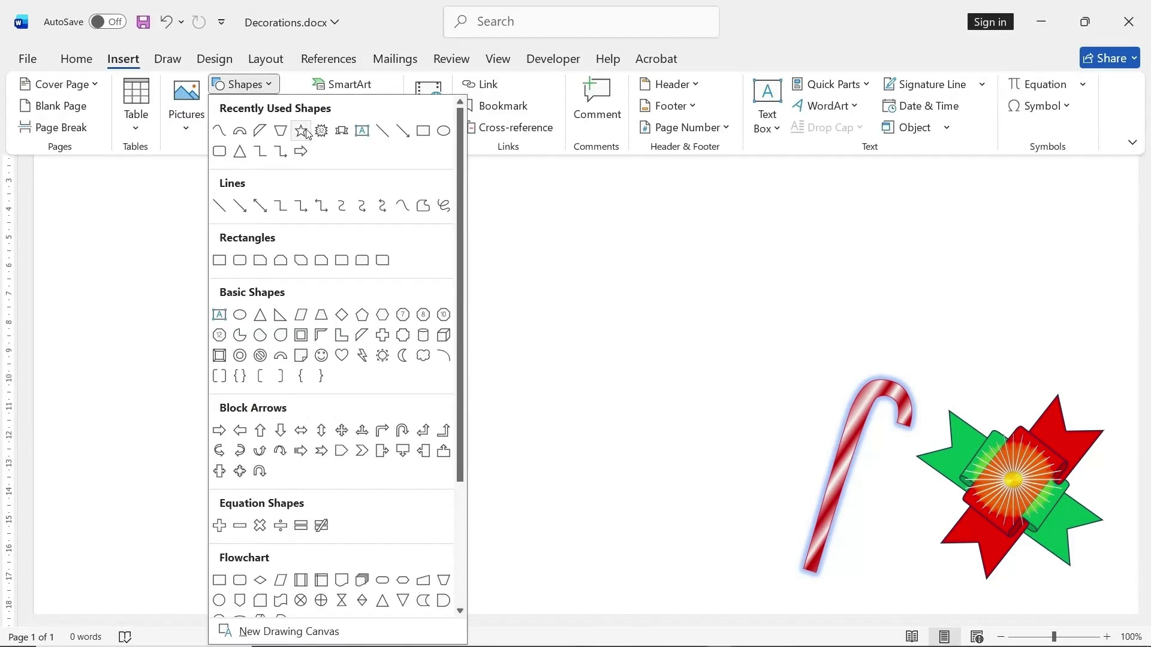
pyautogui.click(260, 315)
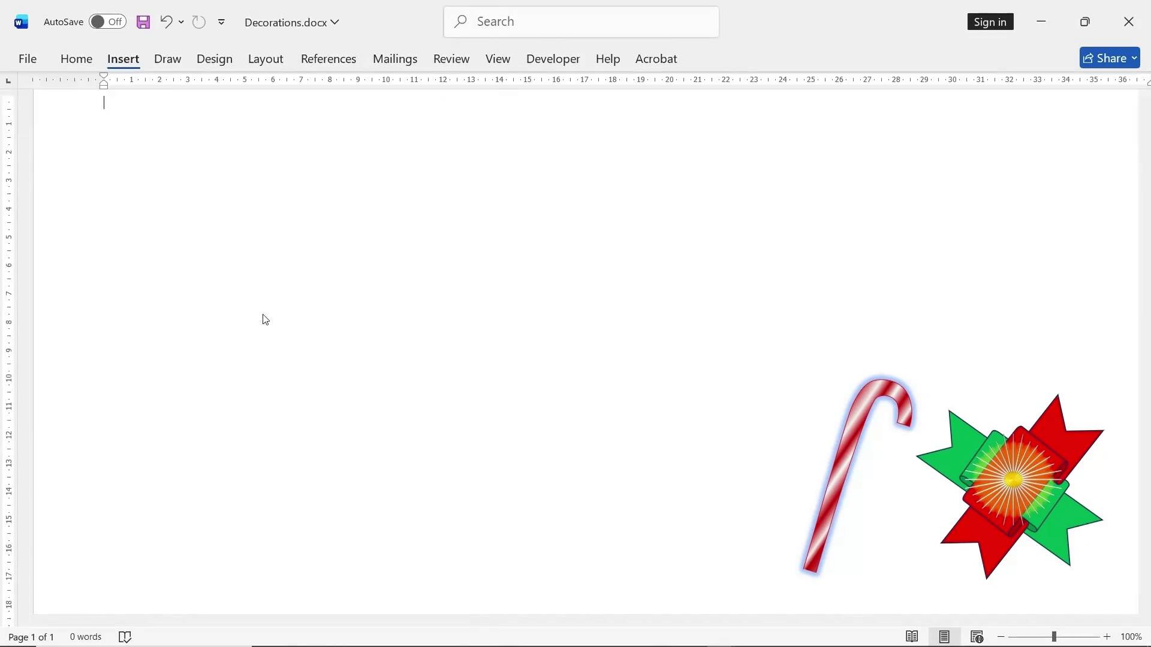
pyautogui.moveTo(424, 171); pyautogui.dragTo(607, 532)
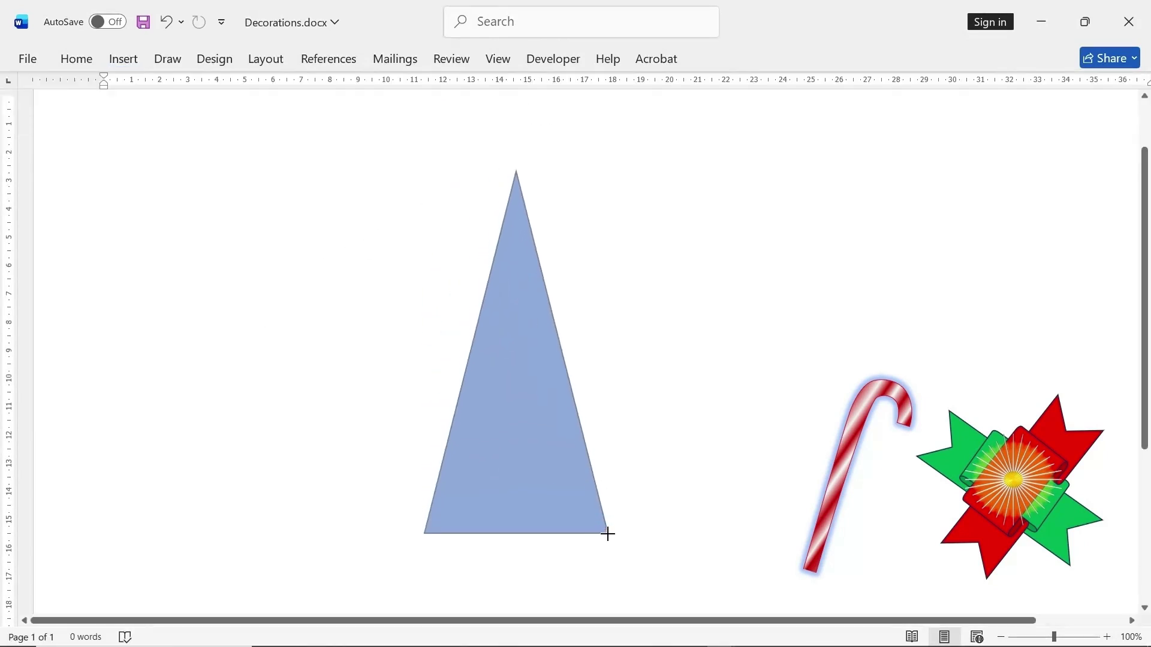
pyautogui.moveTo(539, 462); pyautogui.dragTo(444, 419)
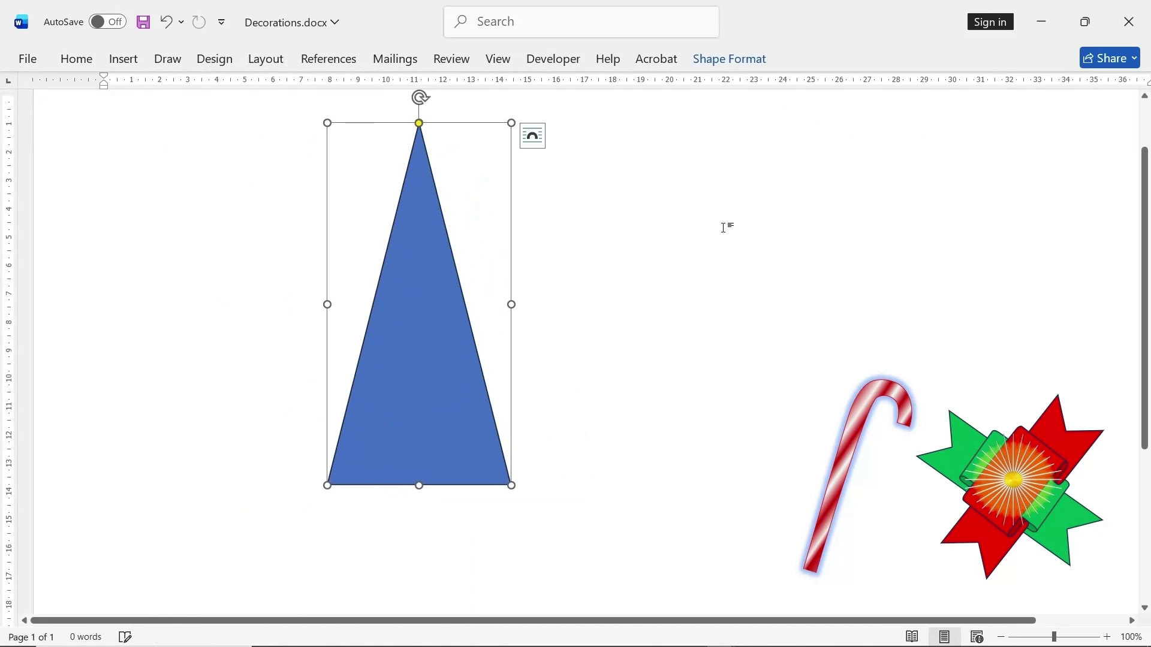
# - Fill the triangle with the divot pattern, using a bright green foreground and a dark green background, and close the shape formatting settings
pyautogui.click(722, 60)
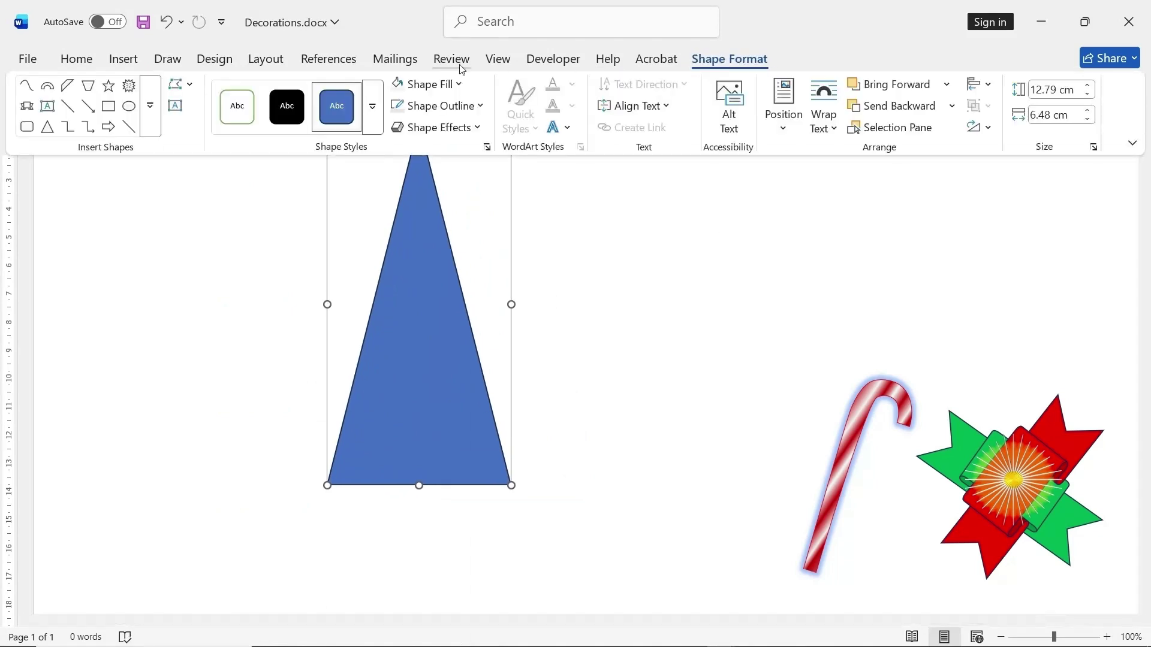
pyautogui.click(487, 148)
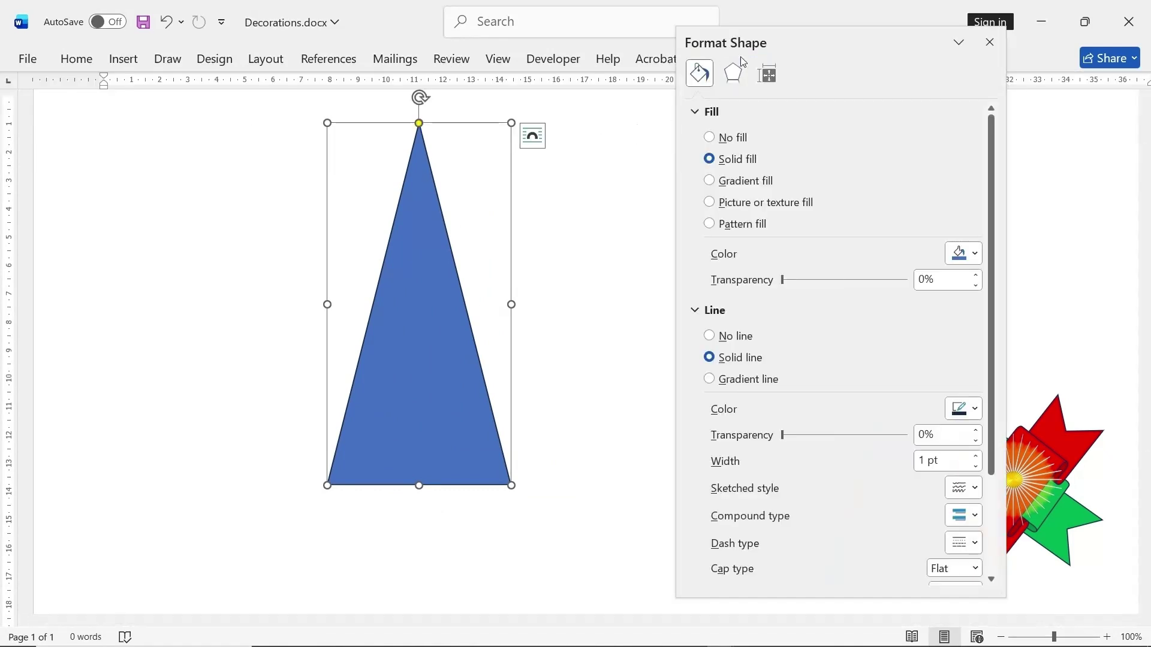
pyautogui.click(756, 229)
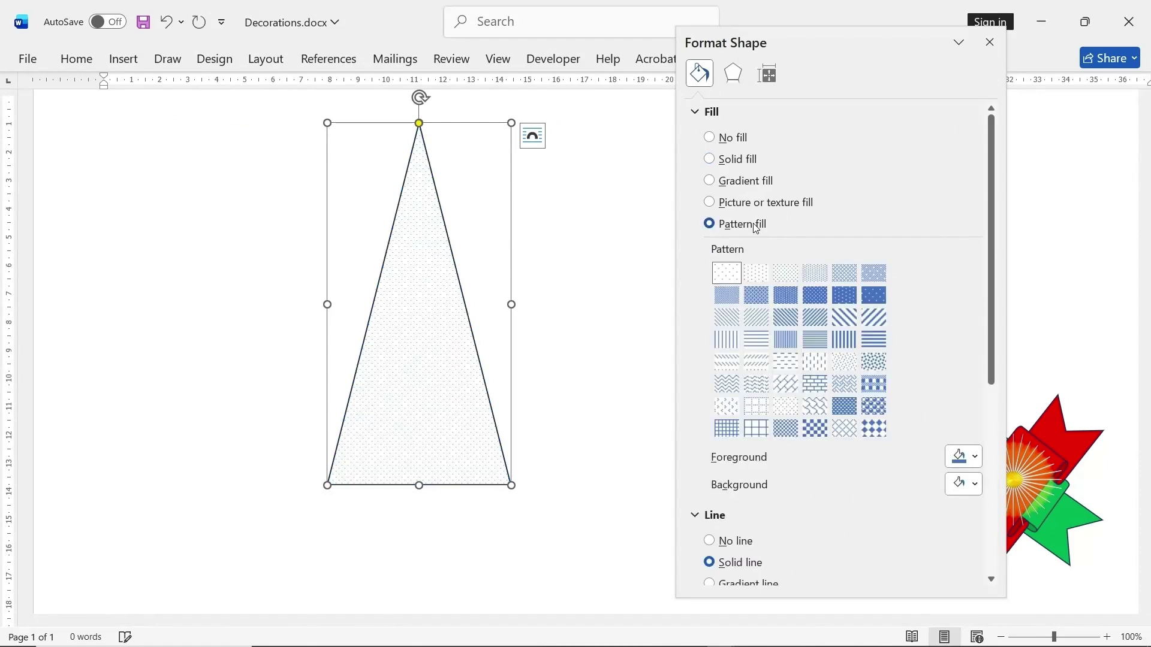
pyautogui.click(976, 459)
pyautogui.click(1040, 403)
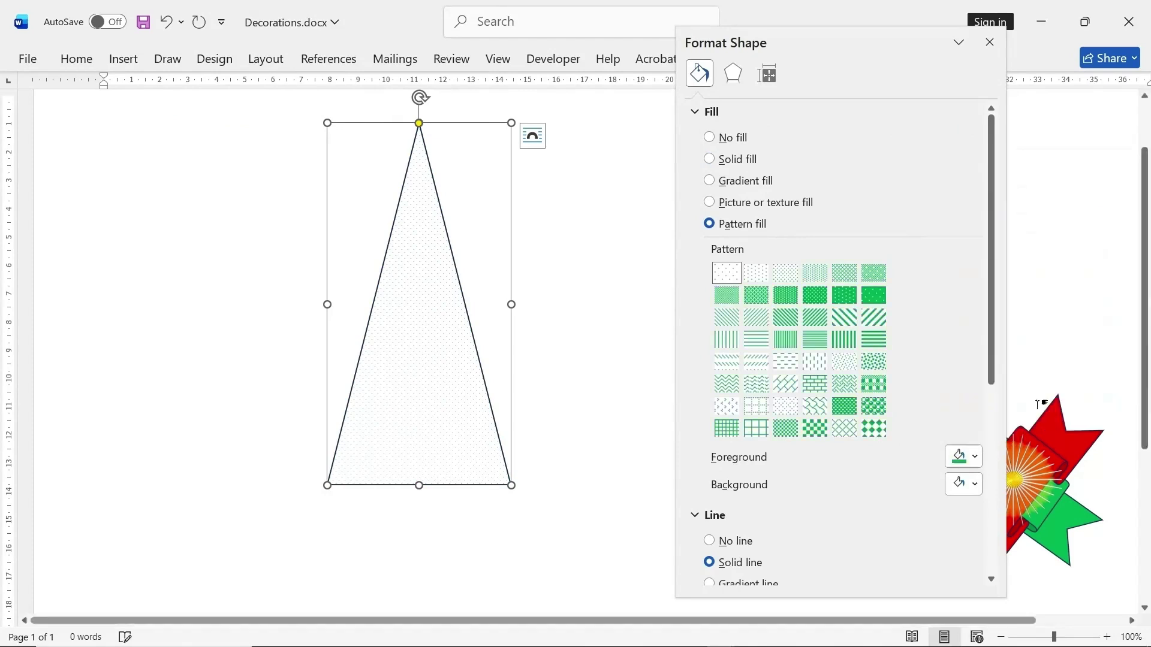
pyautogui.click(965, 483)
pyautogui.click(1130, 371)
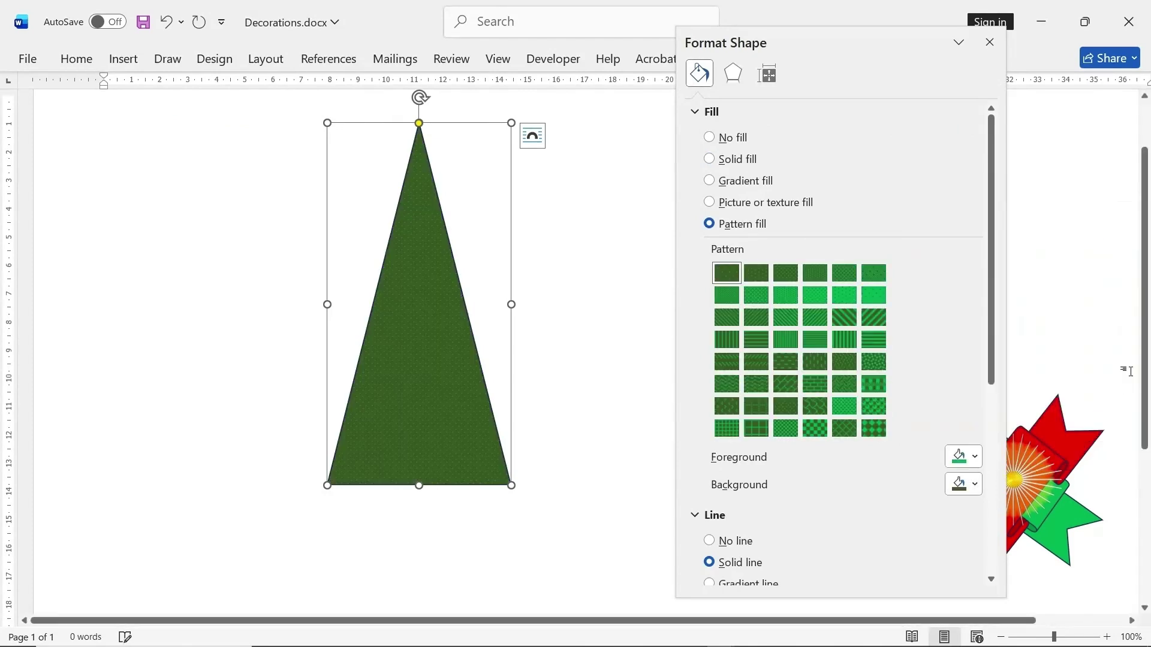
pyautogui.click(732, 410)
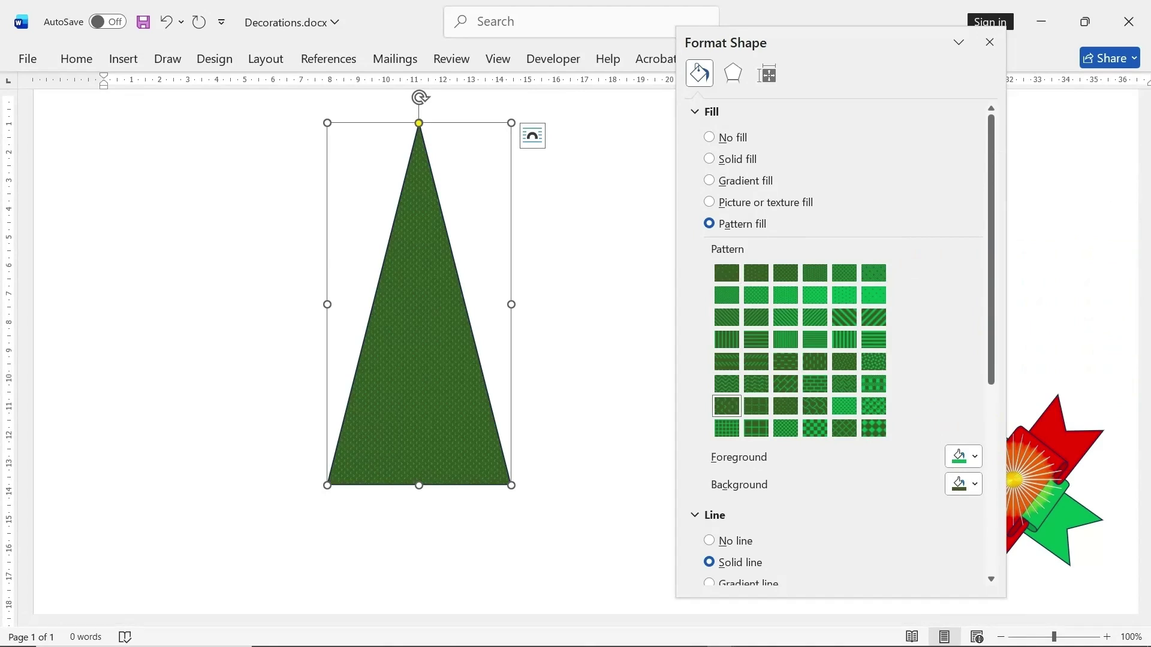
pyautogui.click(990, 42)
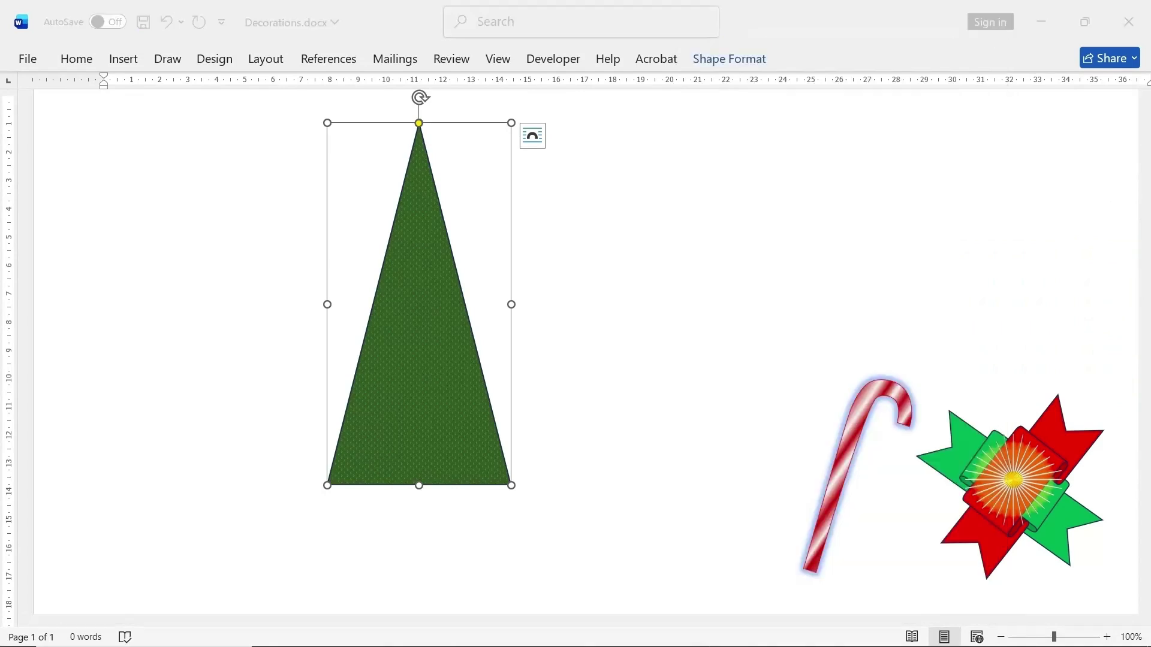
# - Give the triangular tree a green glow in the third size
pyautogui.click(721, 67)
pyautogui.click(453, 129)
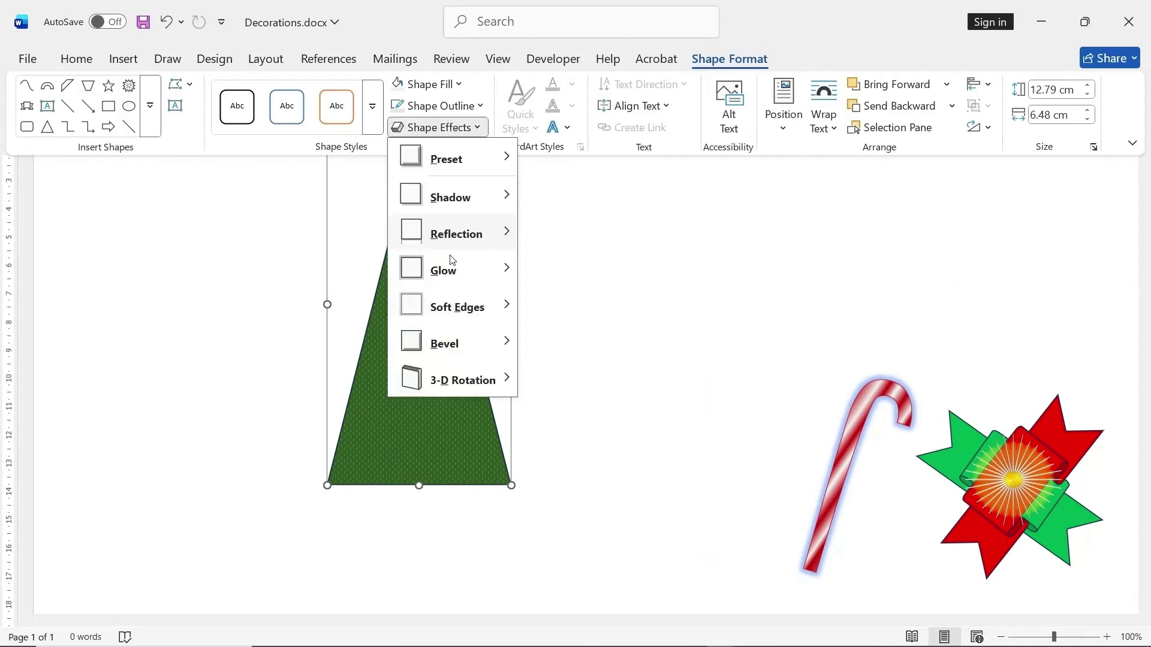
pyautogui.moveTo(459, 276)
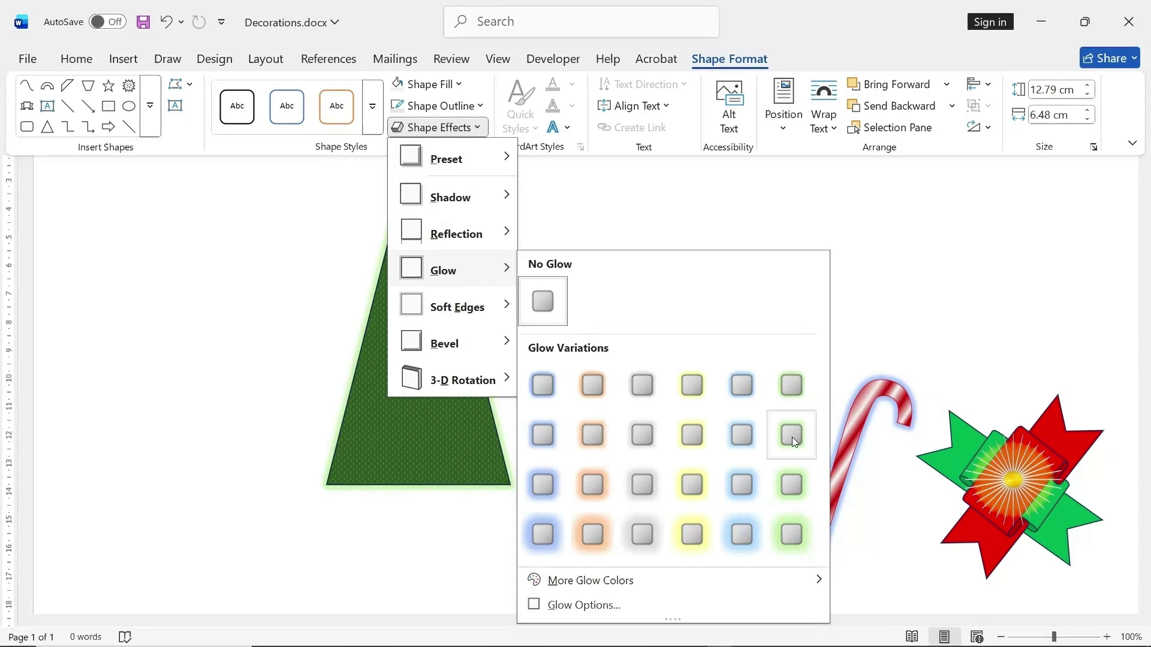
pyautogui.click(796, 488)
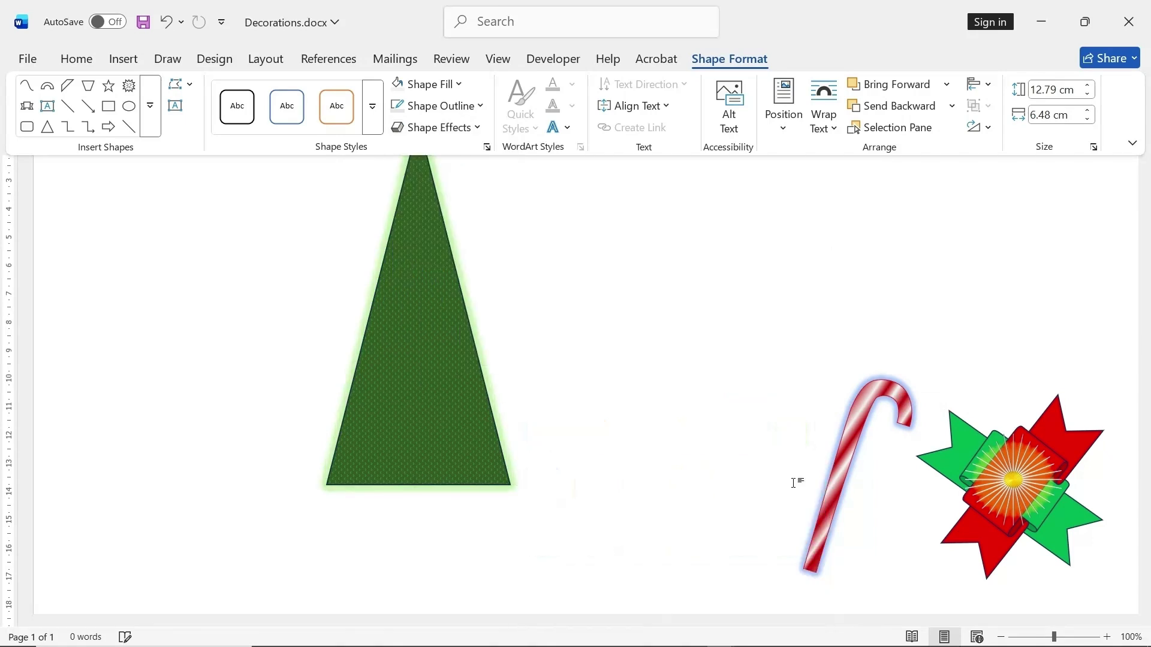
pyautogui.click(592, 270)
# - Draw a five-point star about 1.23 cm high and 1.61 cm wide beside the tree and fill it with gold
pyautogui.click(117, 63)
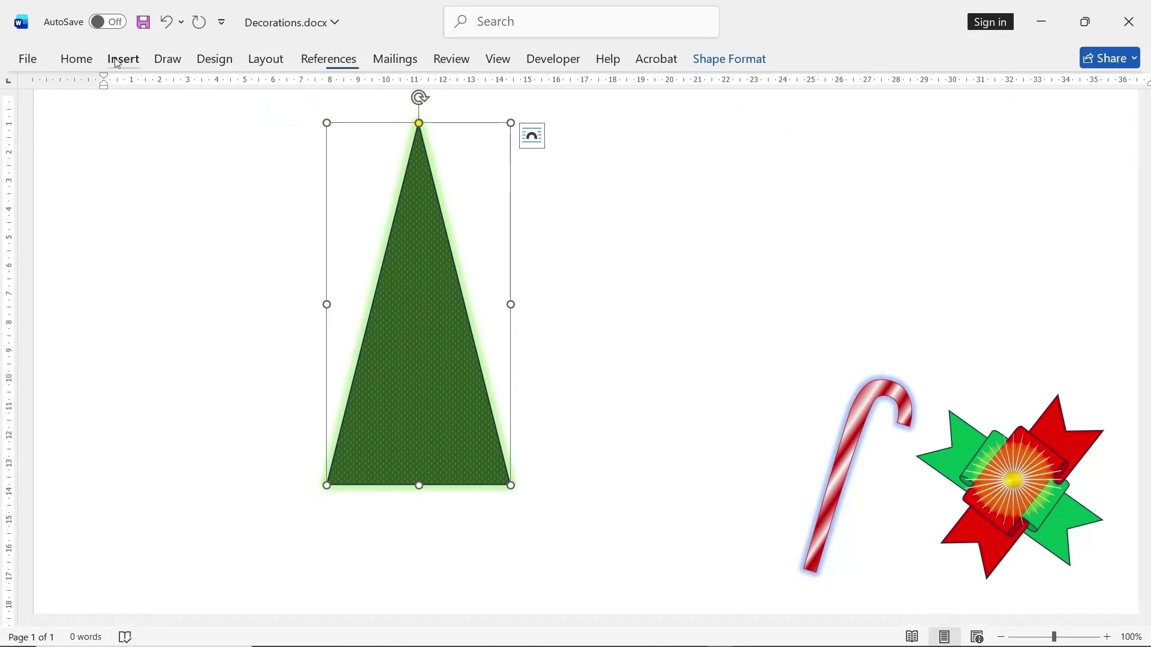
pyautogui.click(244, 87)
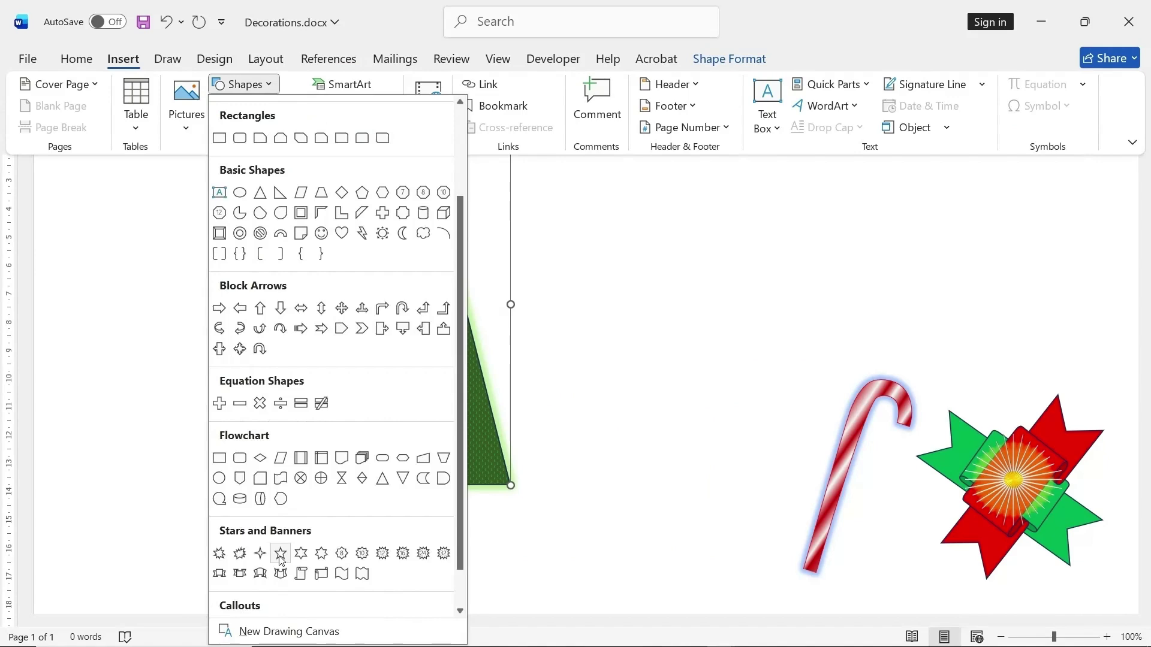
pyautogui.click(281, 556)
pyautogui.moveTo(572, 246); pyautogui.dragTo(619, 279)
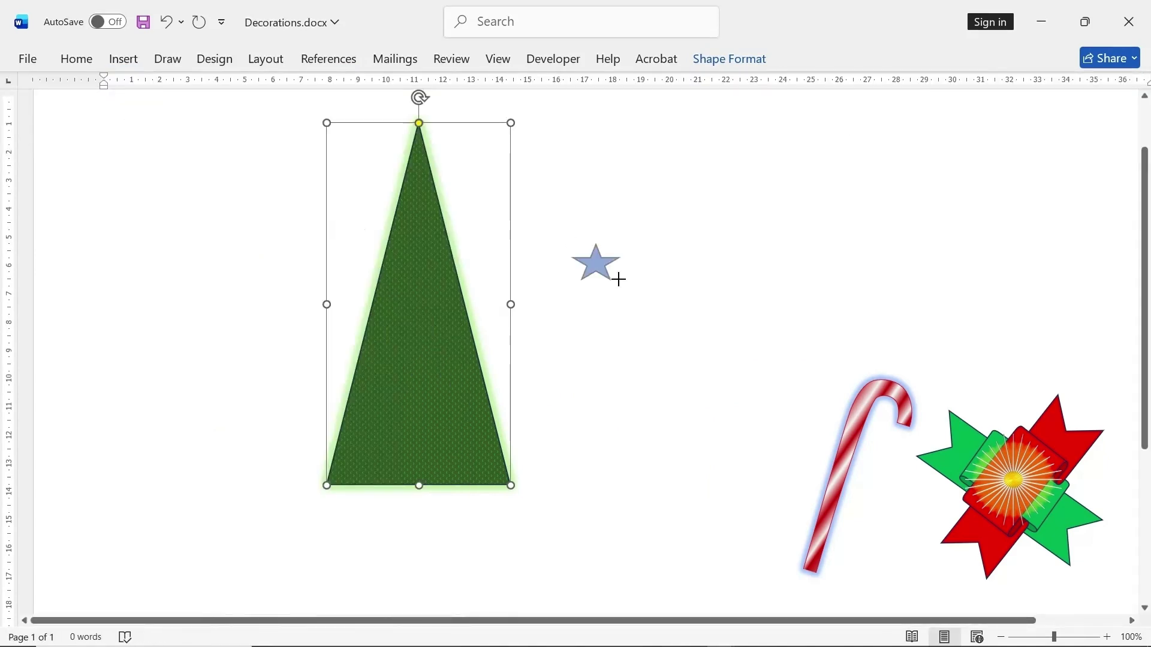
pyautogui.click(720, 60)
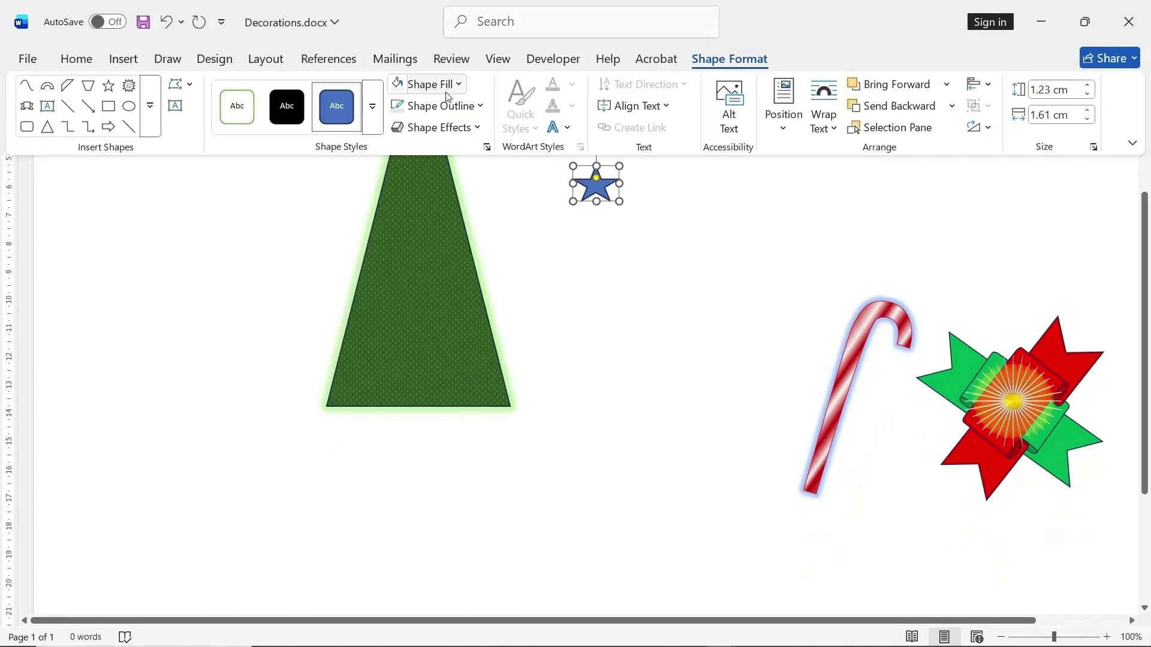
pyautogui.click(428, 84)
pyautogui.click(568, 170)
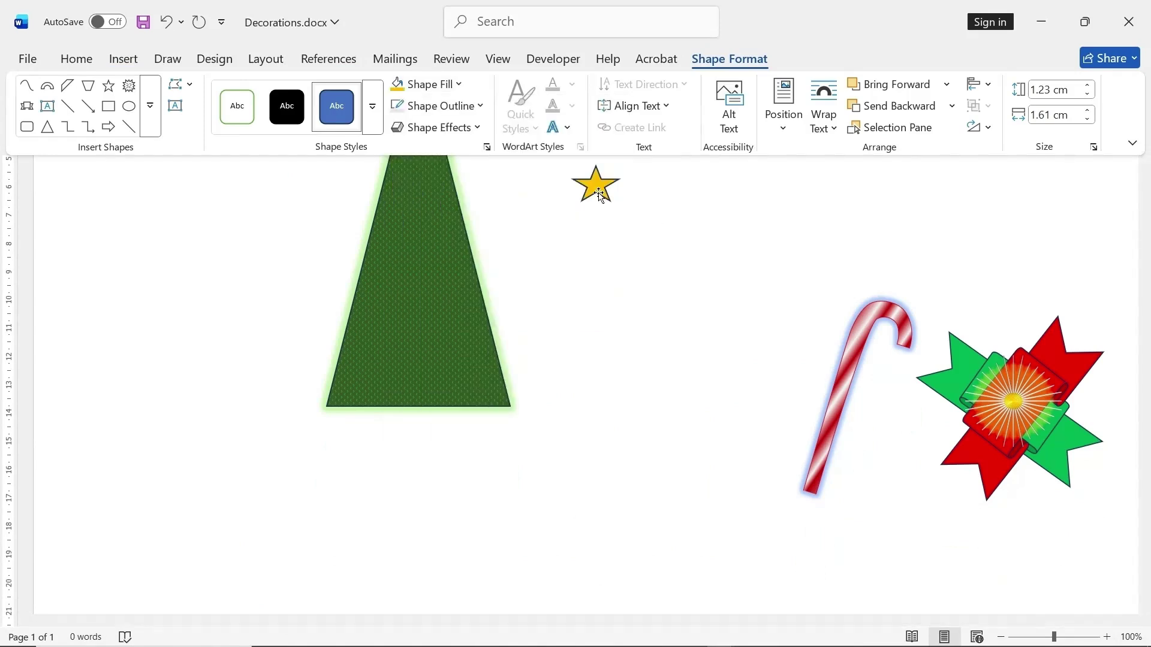
# - Apply the first bevel style, Round, to the gold star
pyautogui.click(599, 193)
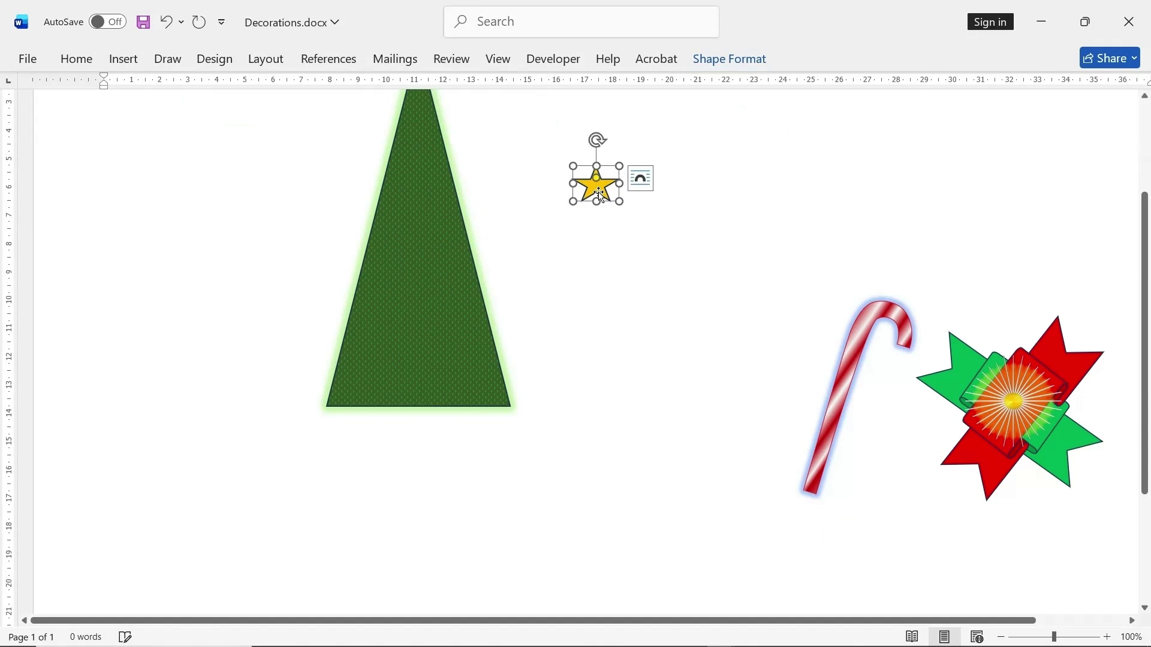
pyautogui.click(739, 58)
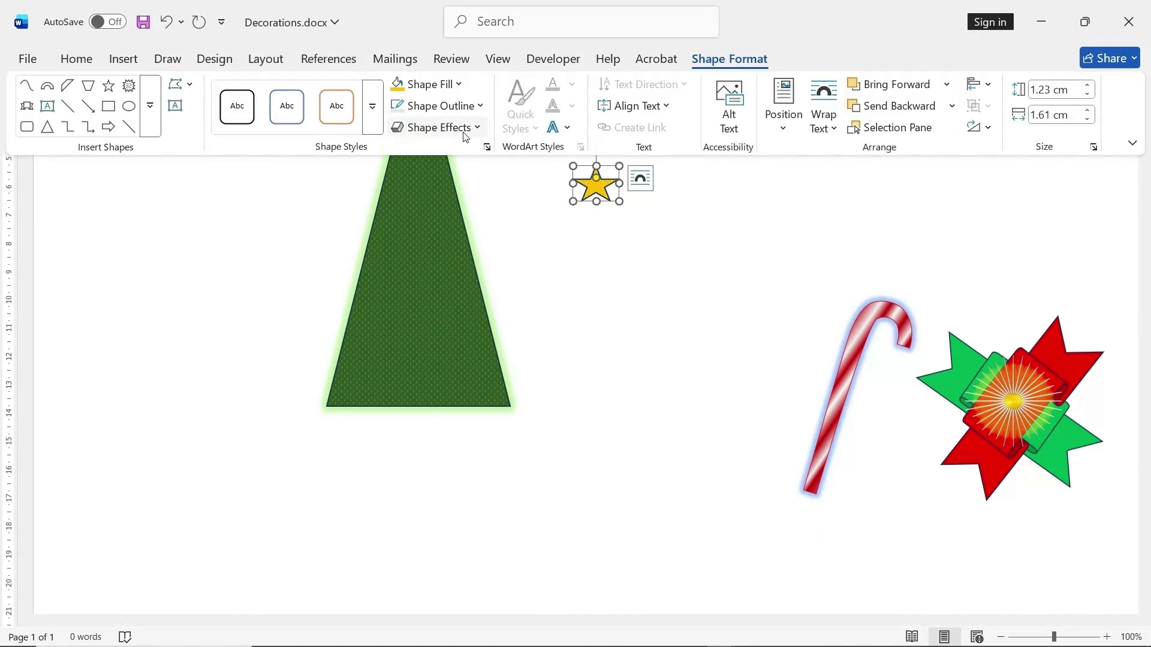
pyautogui.click(473, 127)
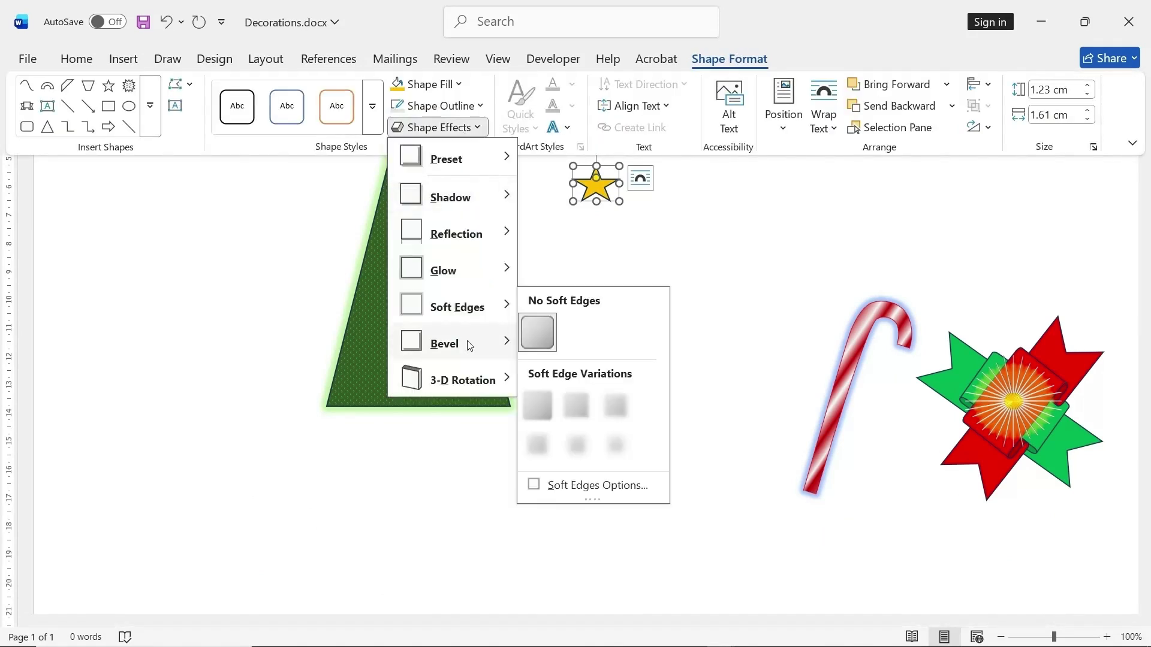
pyautogui.moveTo(470, 346)
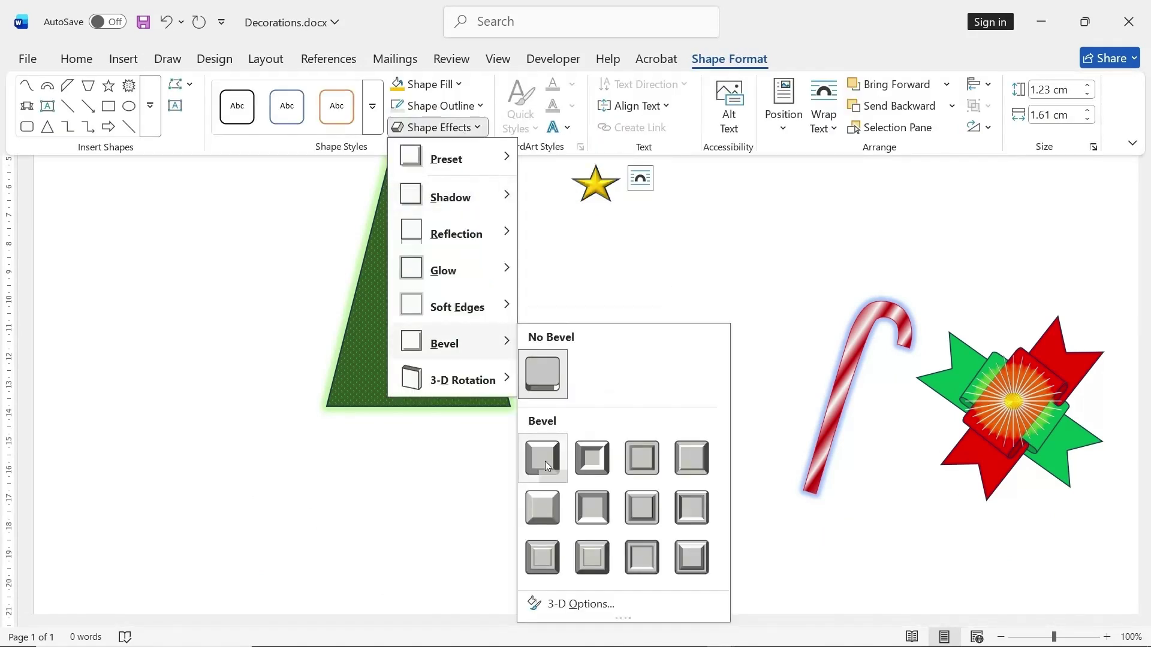
pyautogui.click(545, 461)
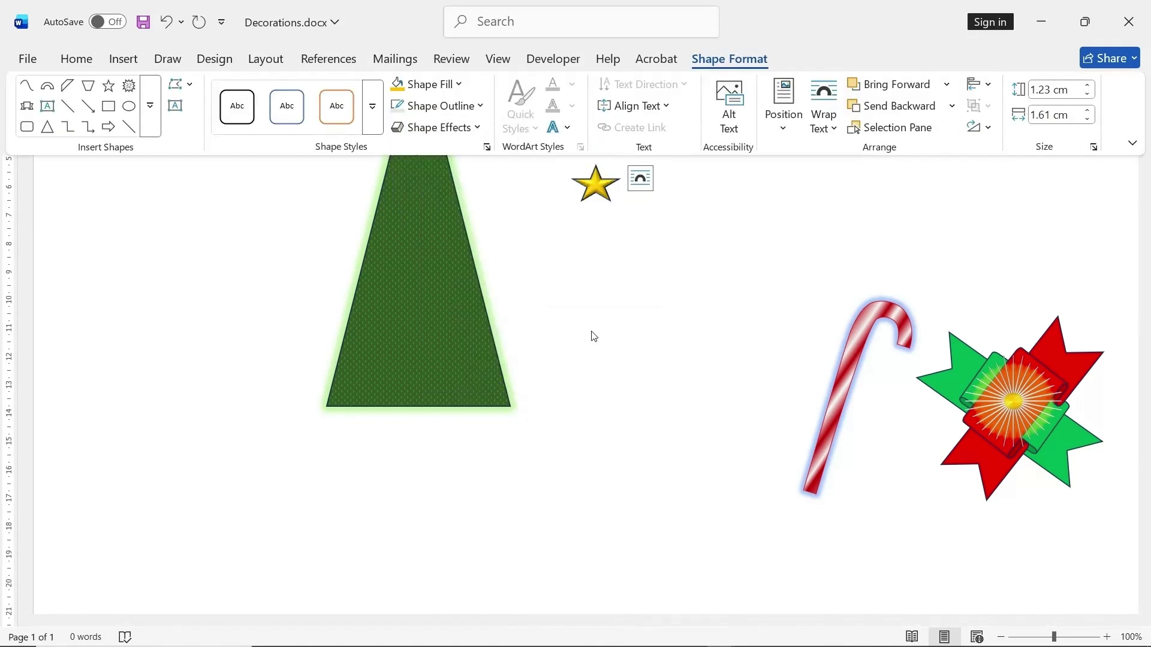
# - Fix the star's position on the page and place it on the tip of the tree
pyautogui.click(645, 183)
pyautogui.click(712, 411)
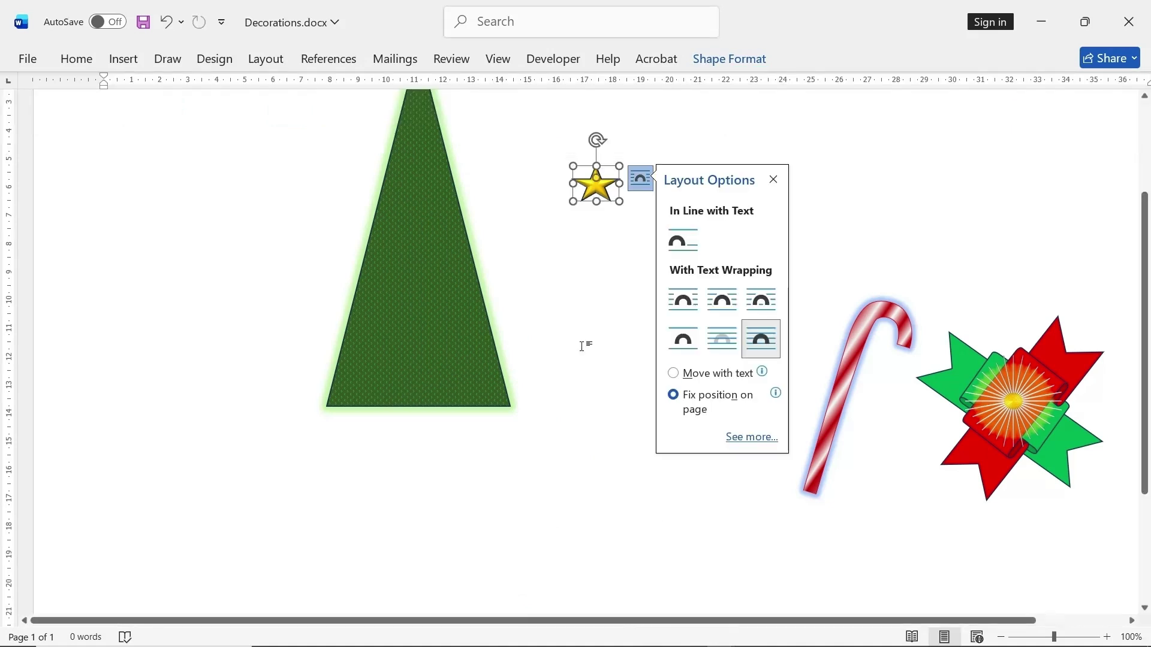
pyautogui.click(581, 347)
pyautogui.moveTo(612, 341); pyautogui.dragTo(434, 206)
pyautogui.click(615, 268)
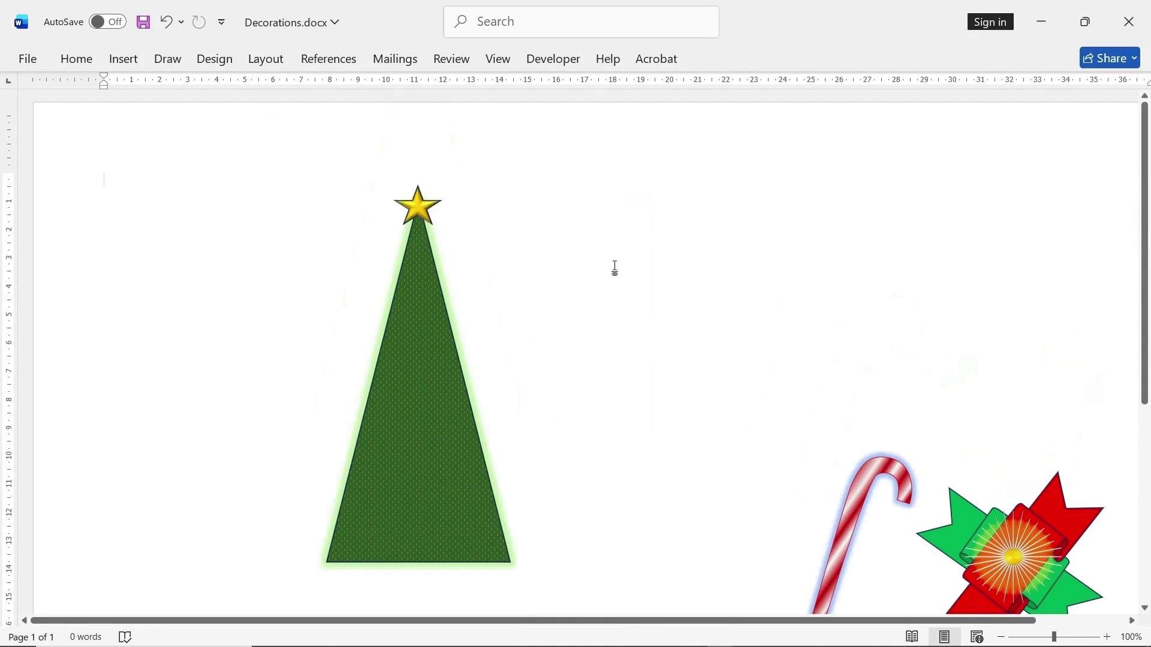
# - Give the star on the treetop a yellow glow in the second-smallest size
pyautogui.click(421, 219)
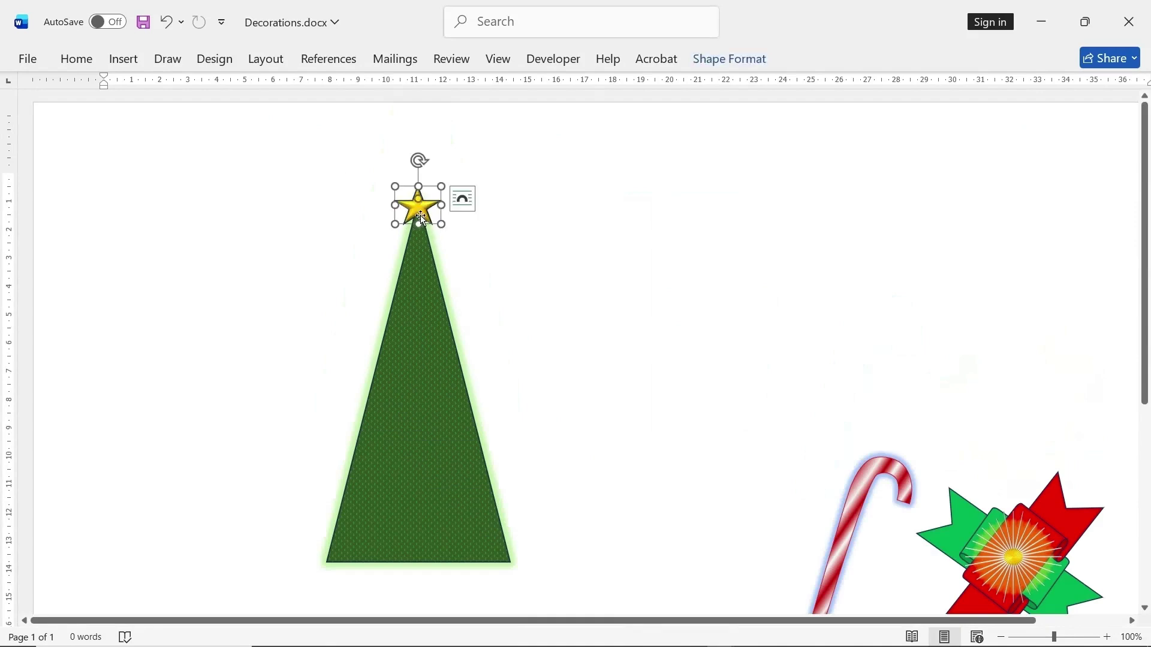
pyautogui.click(739, 61)
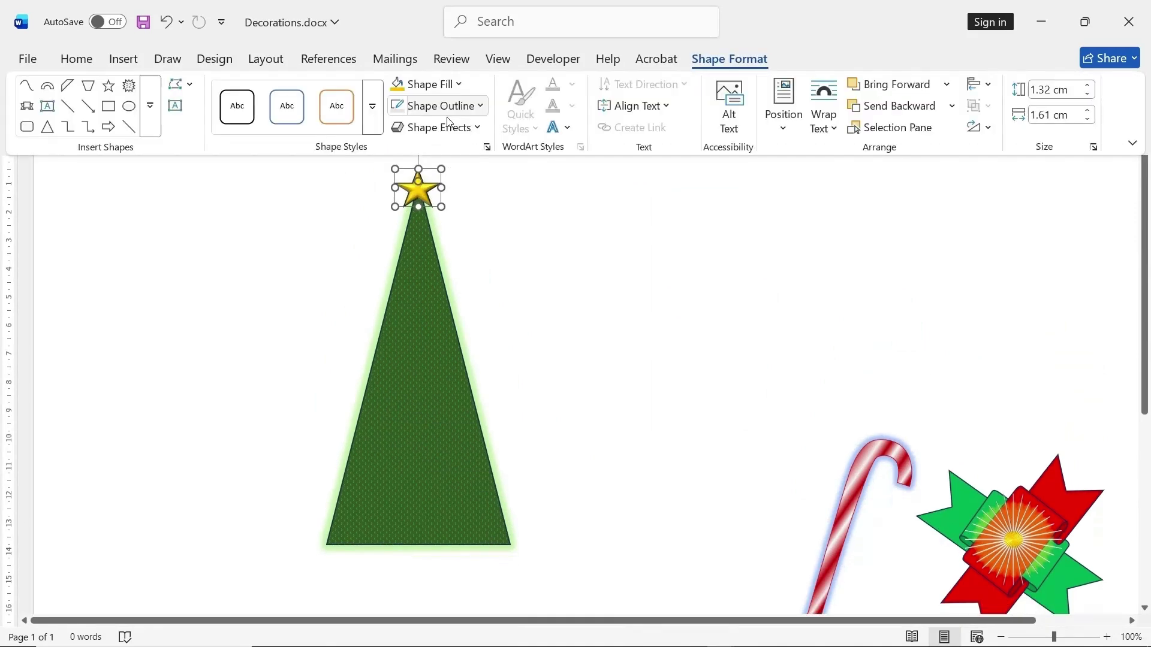
pyautogui.click(440, 127)
pyautogui.moveTo(473, 270)
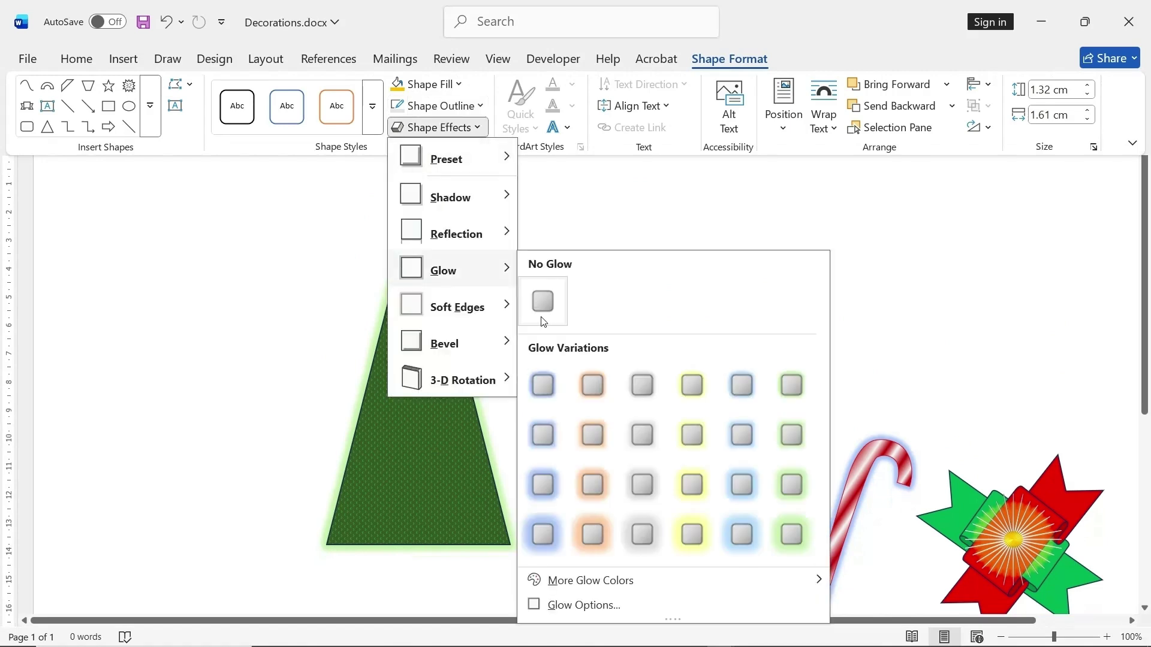
pyautogui.click(696, 437)
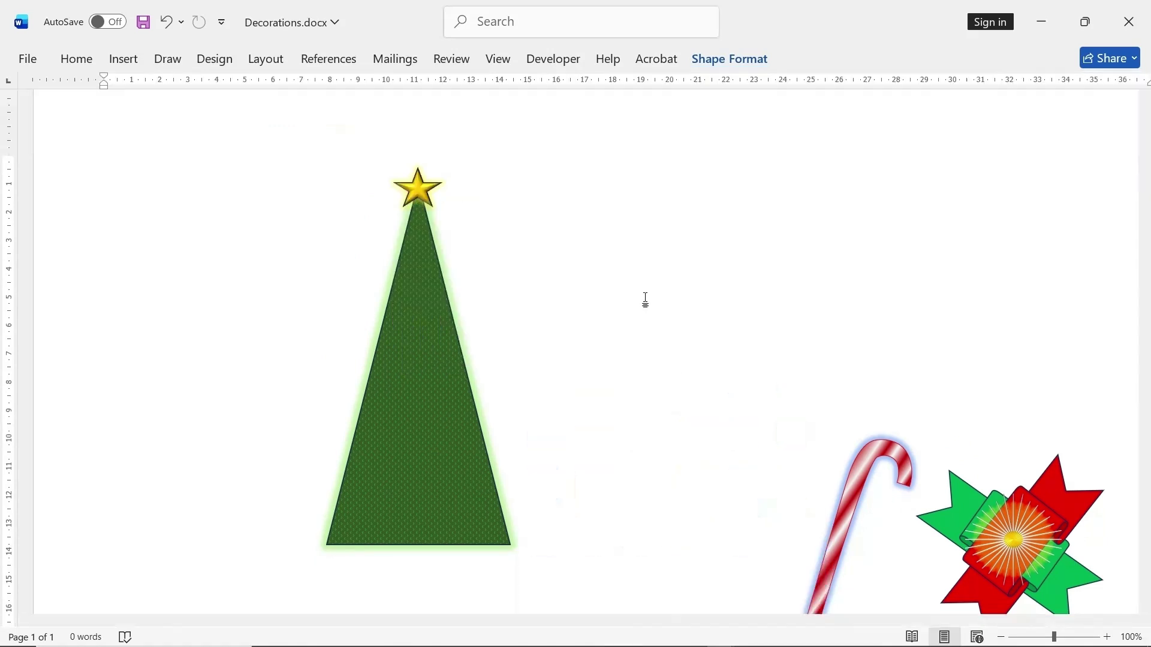
pyautogui.scroll(-2, 631, 333)
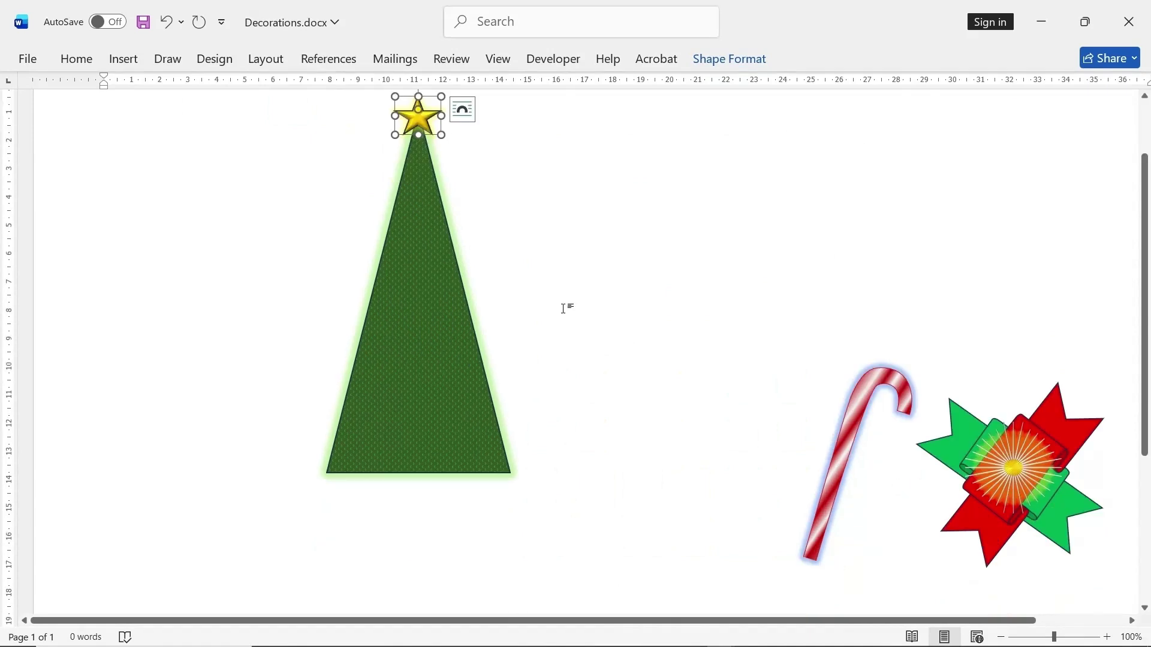
# - Draw a trapezoid about 1.42 cm high and 2.29 cm wide beside the tree and turn it upside down
pyautogui.click(137, 63)
pyautogui.click(247, 87)
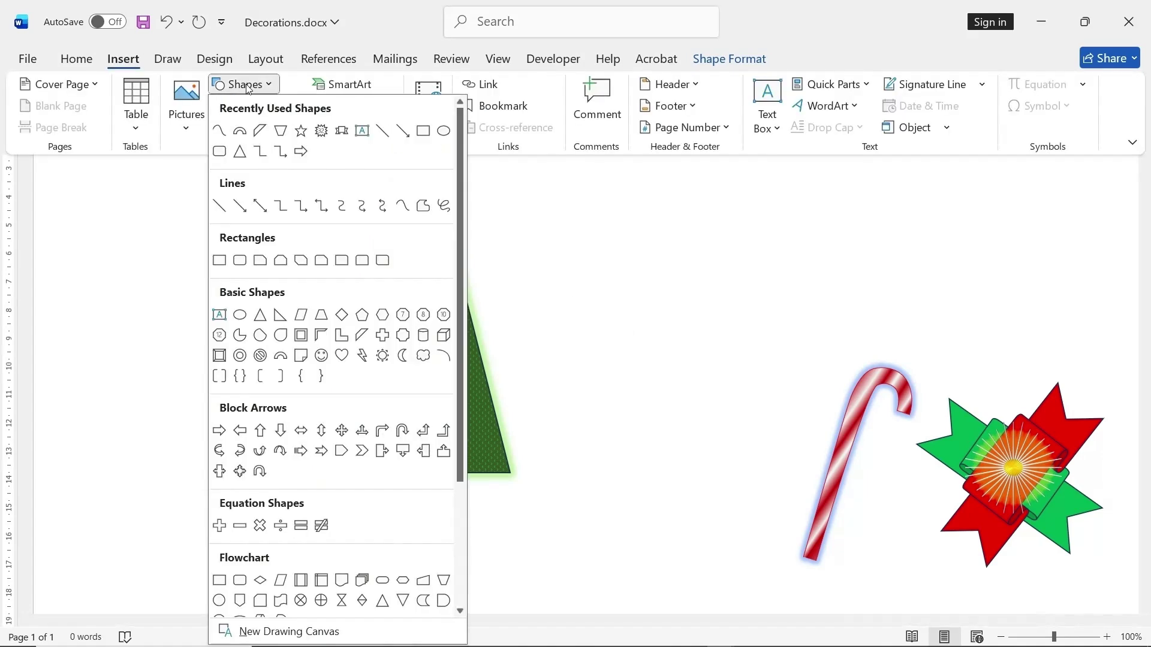
pyautogui.click(301, 318)
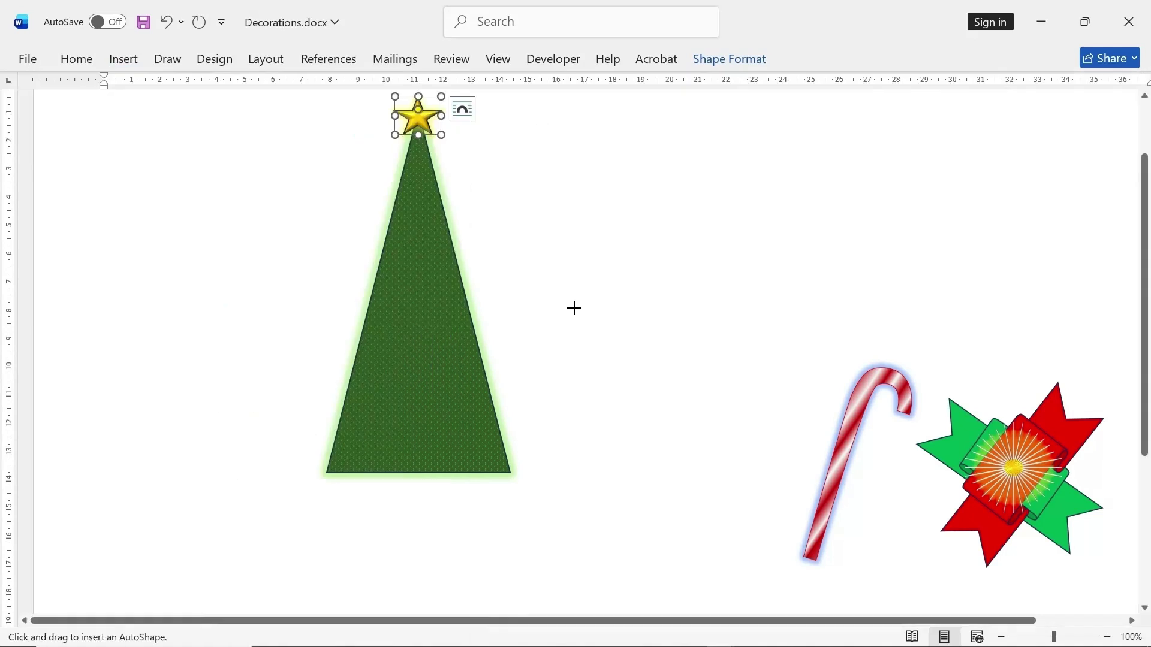
pyautogui.moveTo(574, 308); pyautogui.dragTo(640, 349)
pyautogui.moveTo(608, 281); pyautogui.dragTo(608, 382)
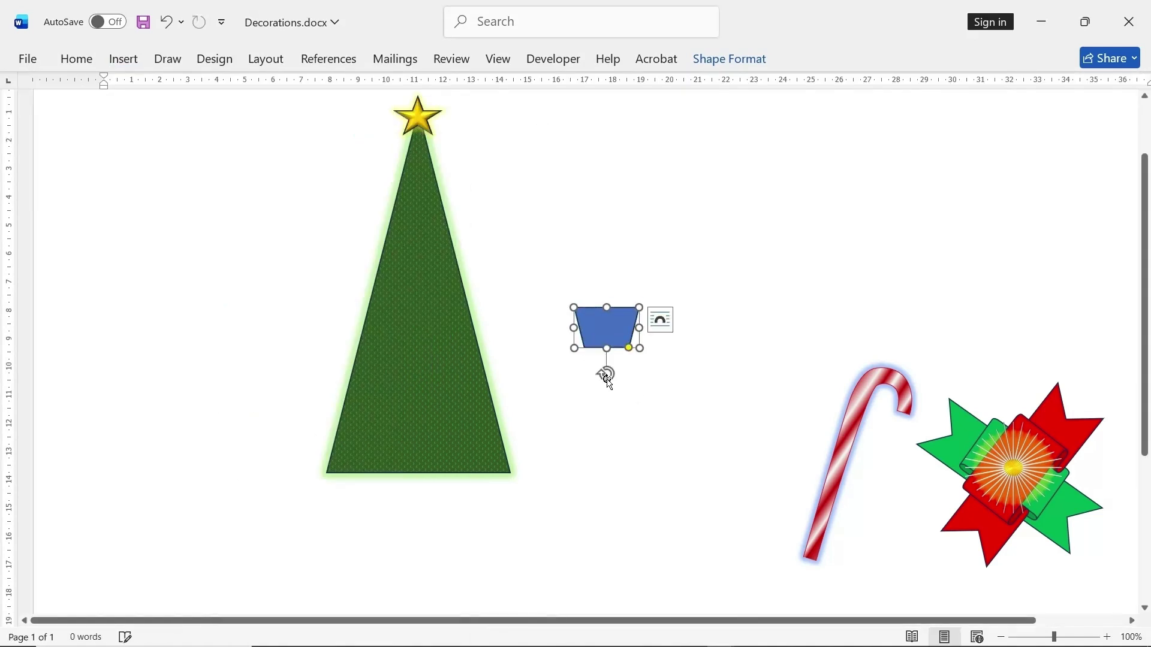
# - Fill the upside-down trapezoid with the theme green one shade above the darkest and apply the first bevel style, Round
pyautogui.click(730, 60)
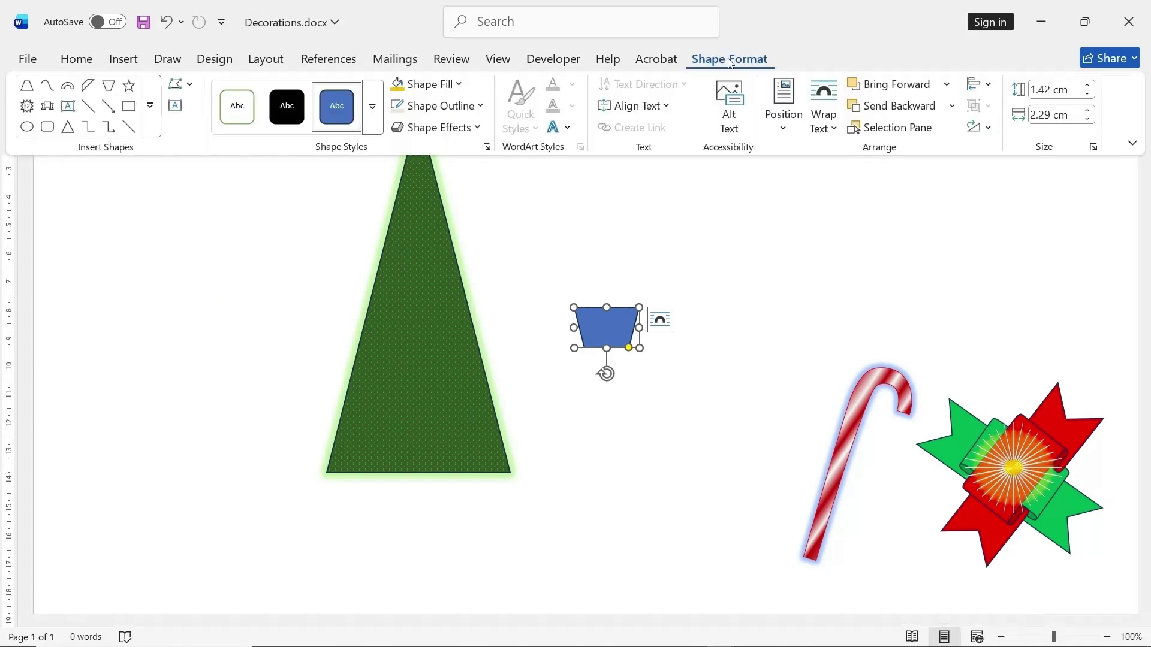
pyautogui.click(438, 87)
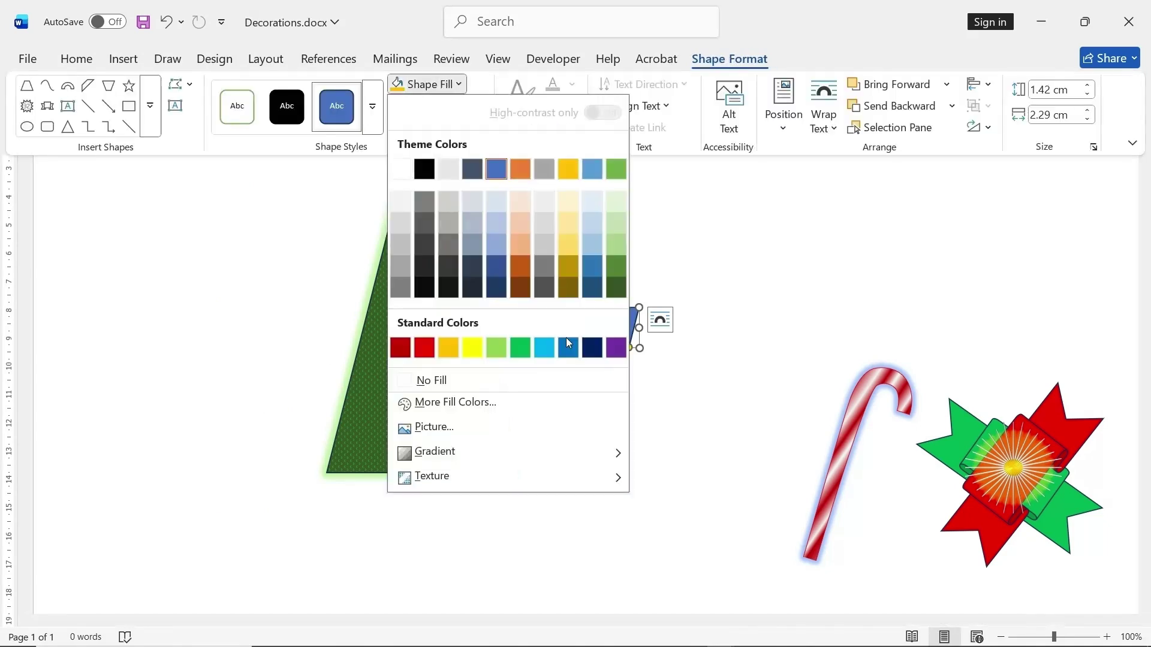
pyautogui.click(619, 266)
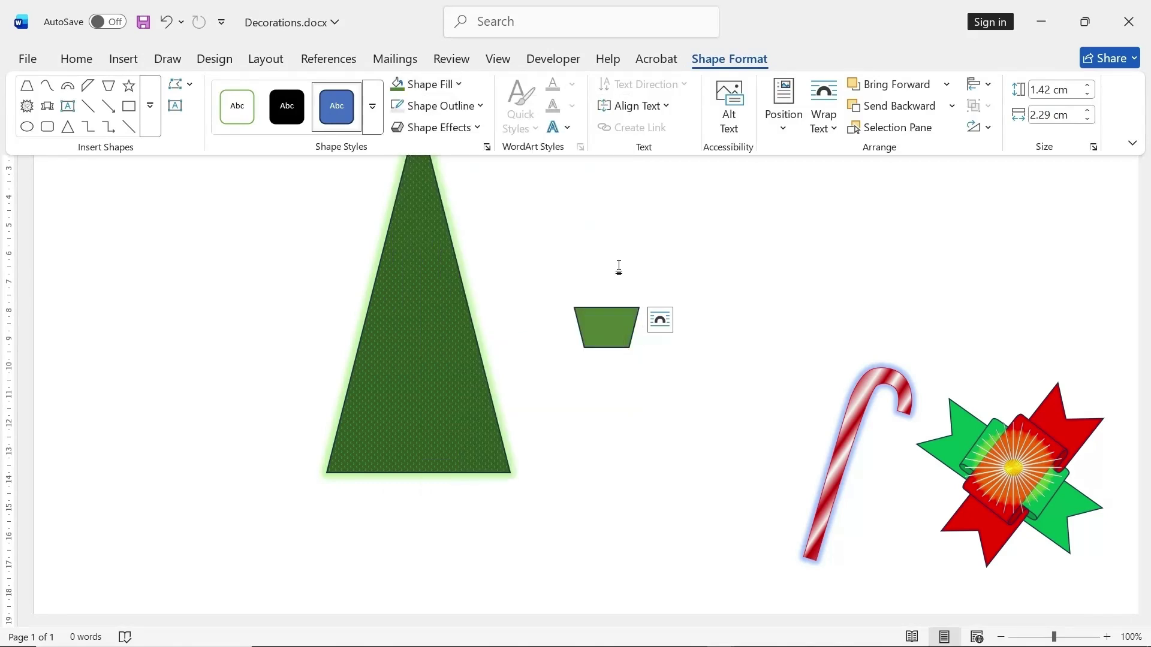
pyautogui.click(460, 129)
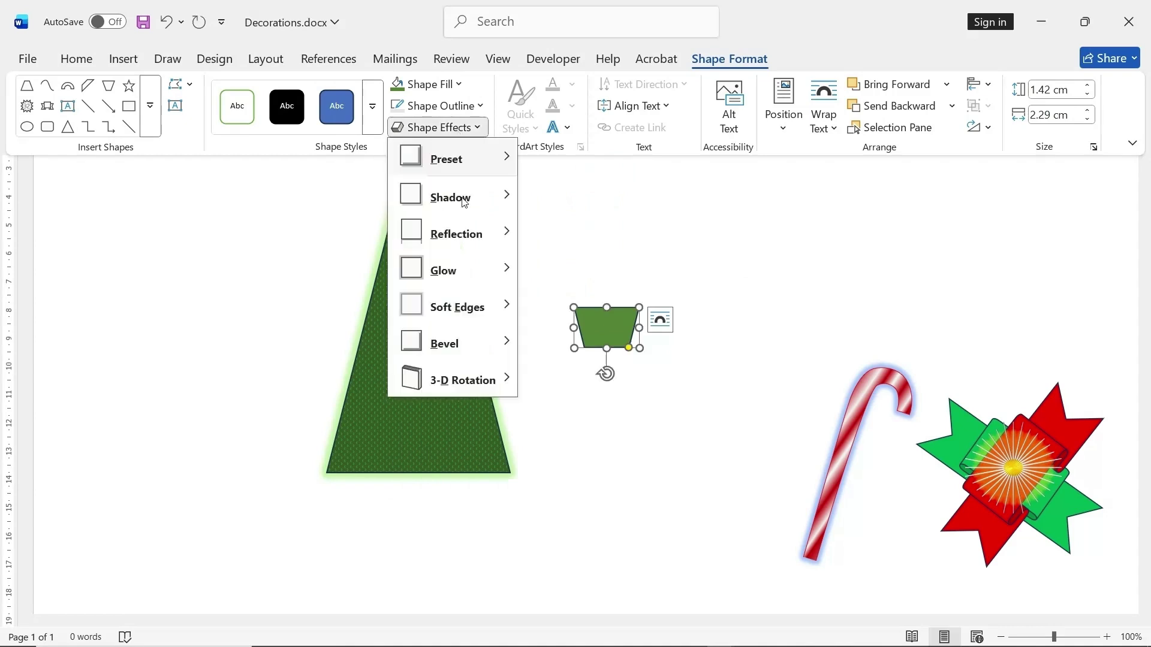
pyautogui.moveTo(481, 346)
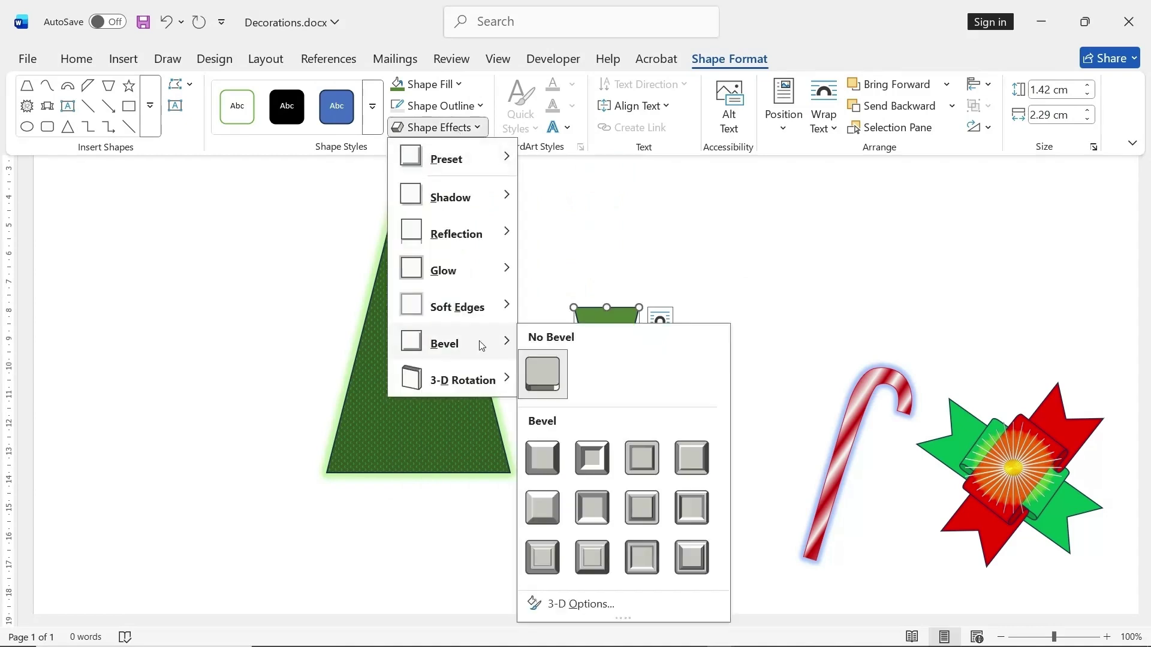
pyautogui.click(550, 460)
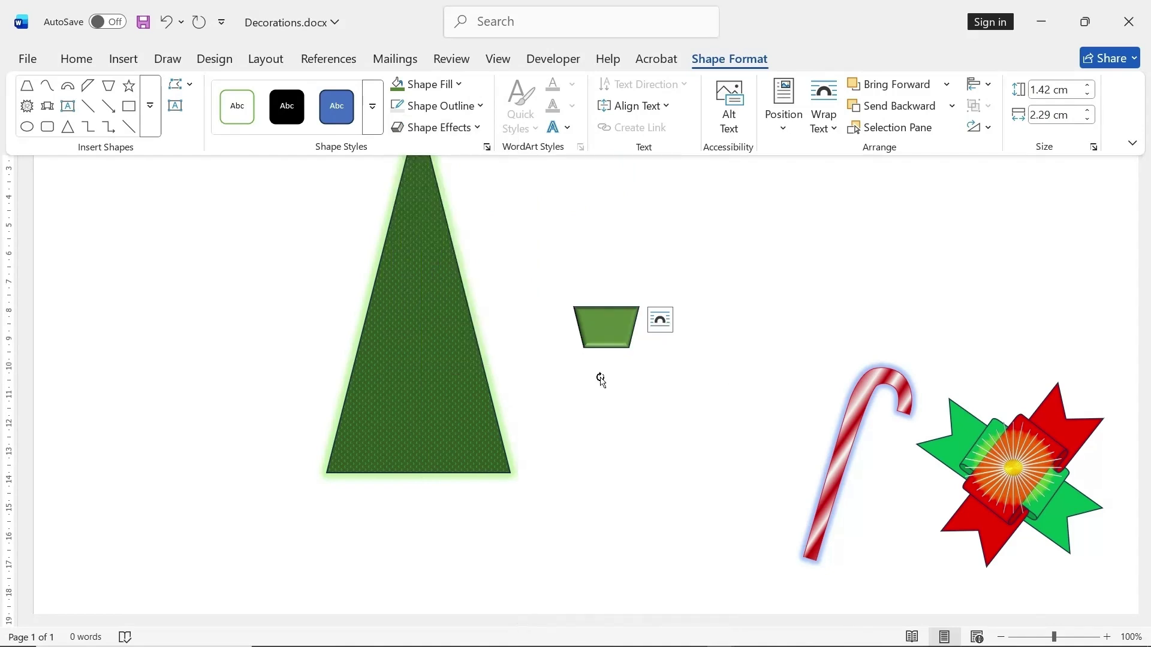
# - Set the trapezoid's top bevel to 12.5 pt wide and 8 pt high, then shrink the shape and place it below the tree
pyautogui.click(612, 333)
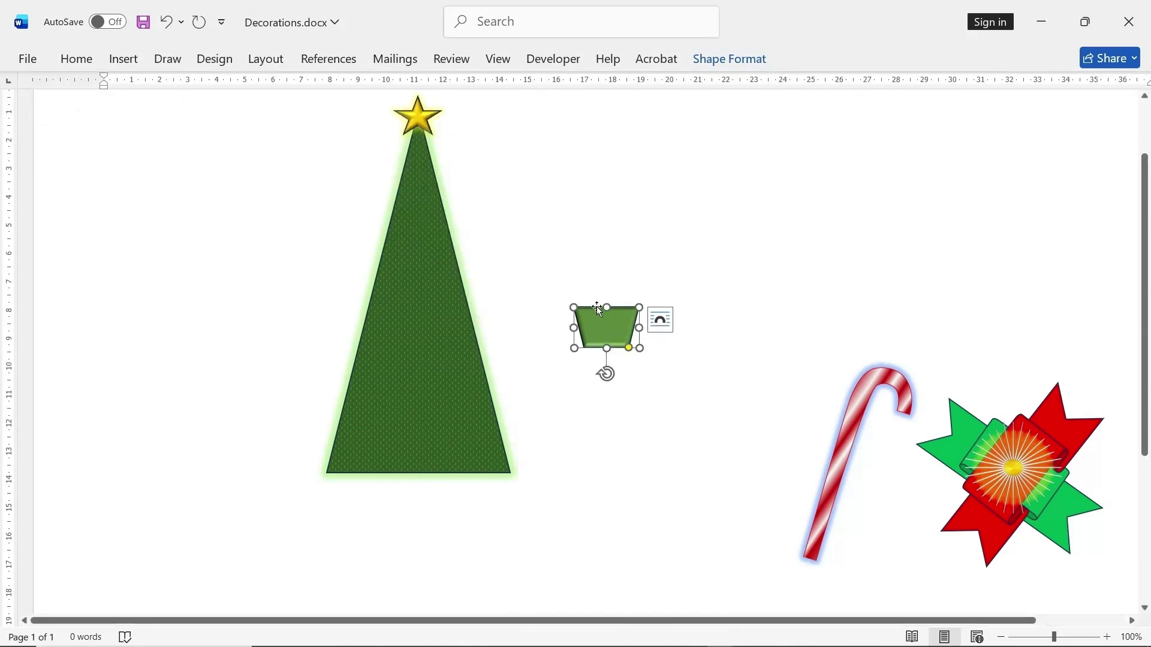
pyautogui.click(708, 65)
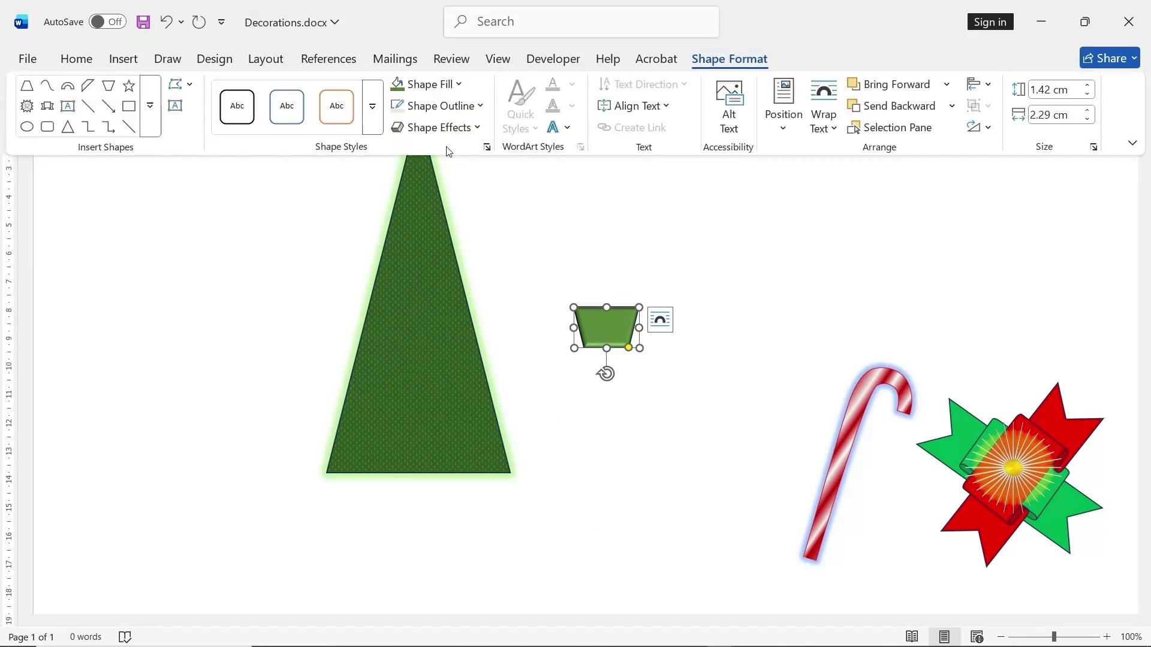
pyautogui.click(486, 147)
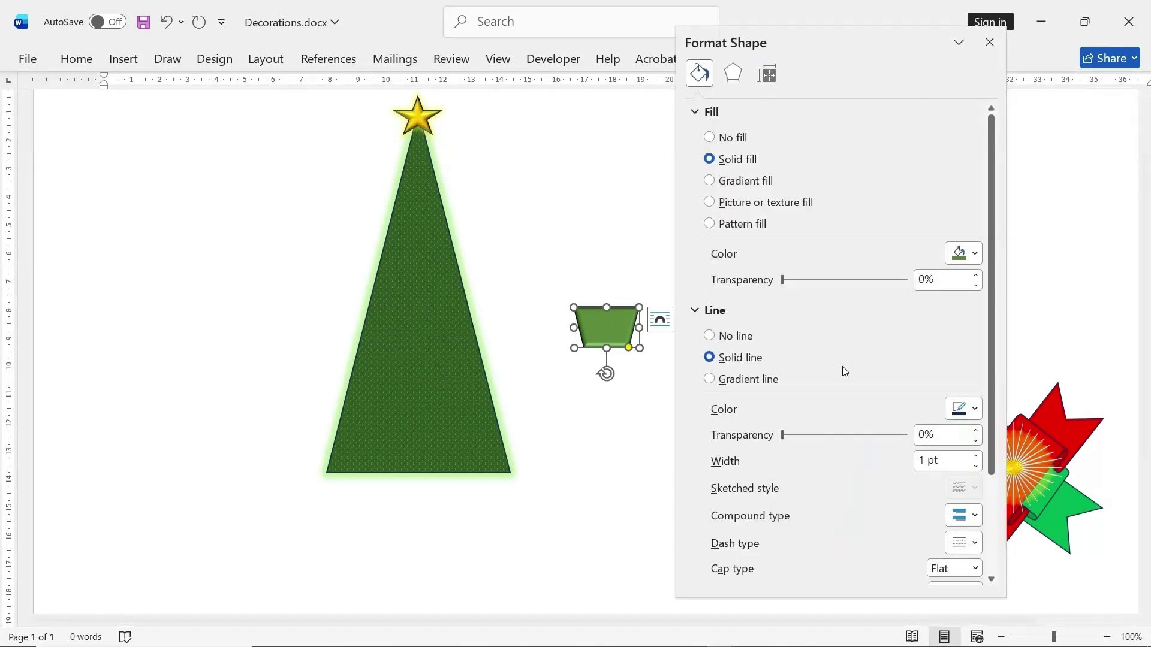
pyautogui.click(733, 77)
pyautogui.click(976, 239)
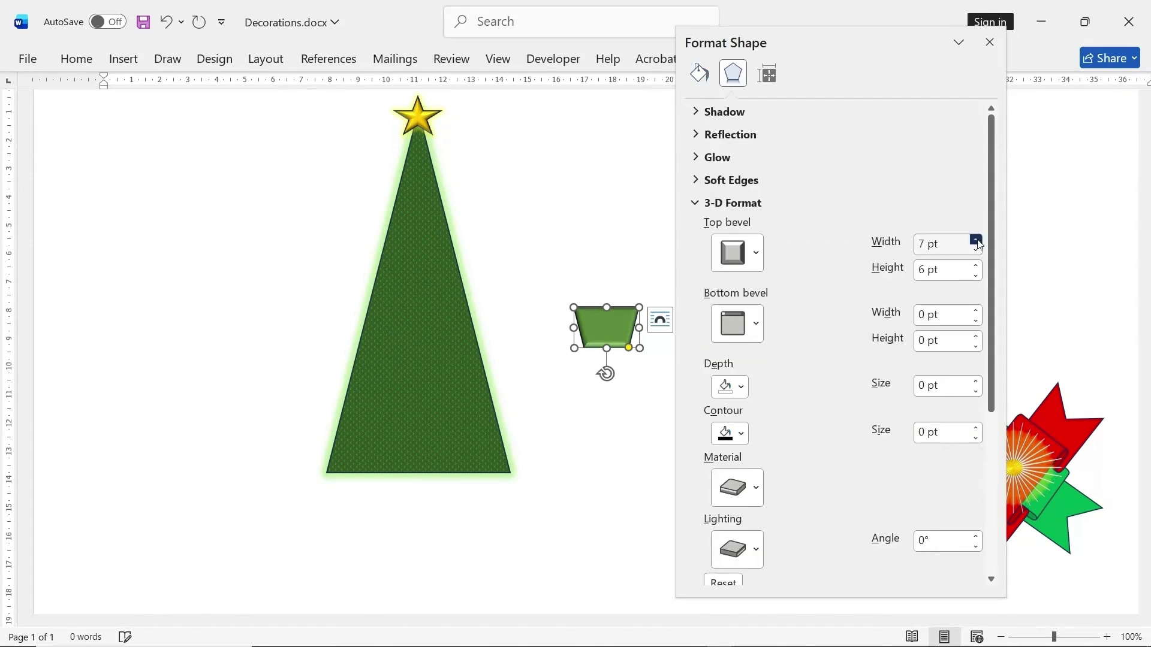
pyautogui.click(976, 240)
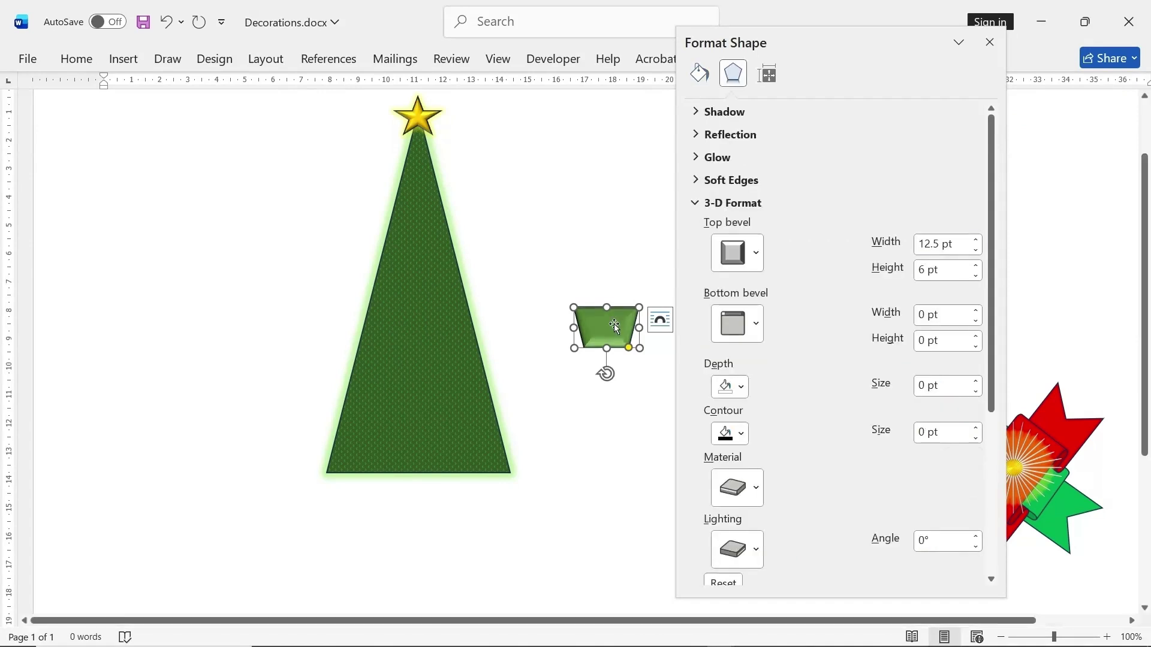
pyautogui.click(976, 265)
pyautogui.click(976, 266)
pyautogui.moveTo(607, 325); pyautogui.dragTo(408, 513)
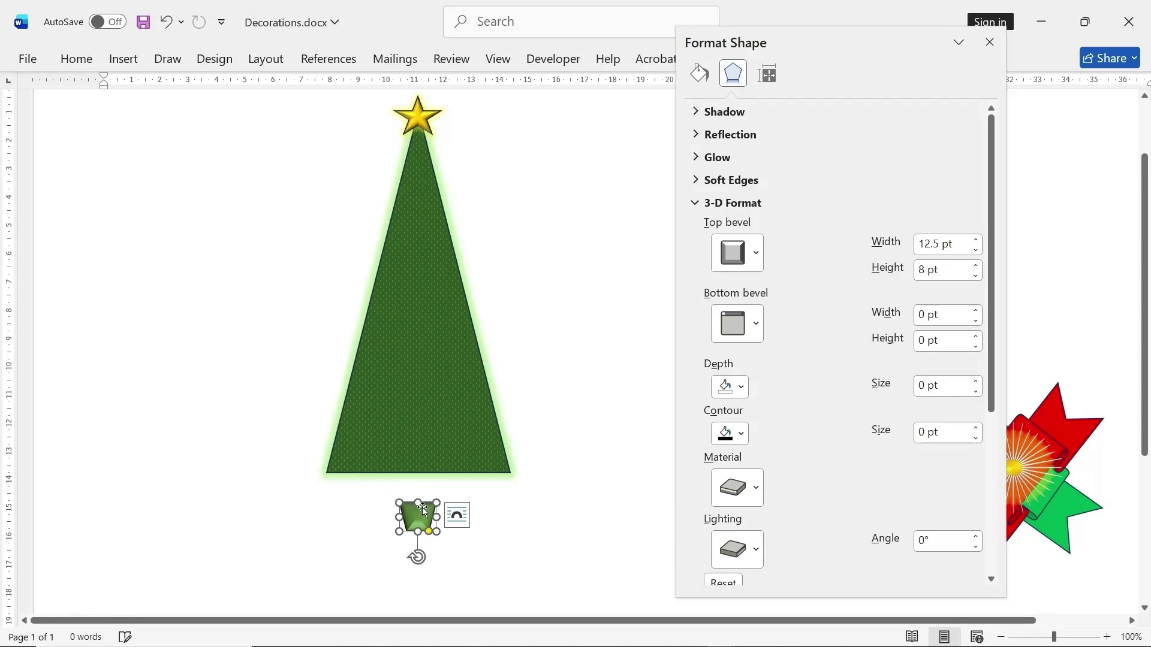
# - Set the pot's top bevel to 8 pt wide and 3 pt high, and make the pot slightly smaller
pyautogui.click(976, 276)
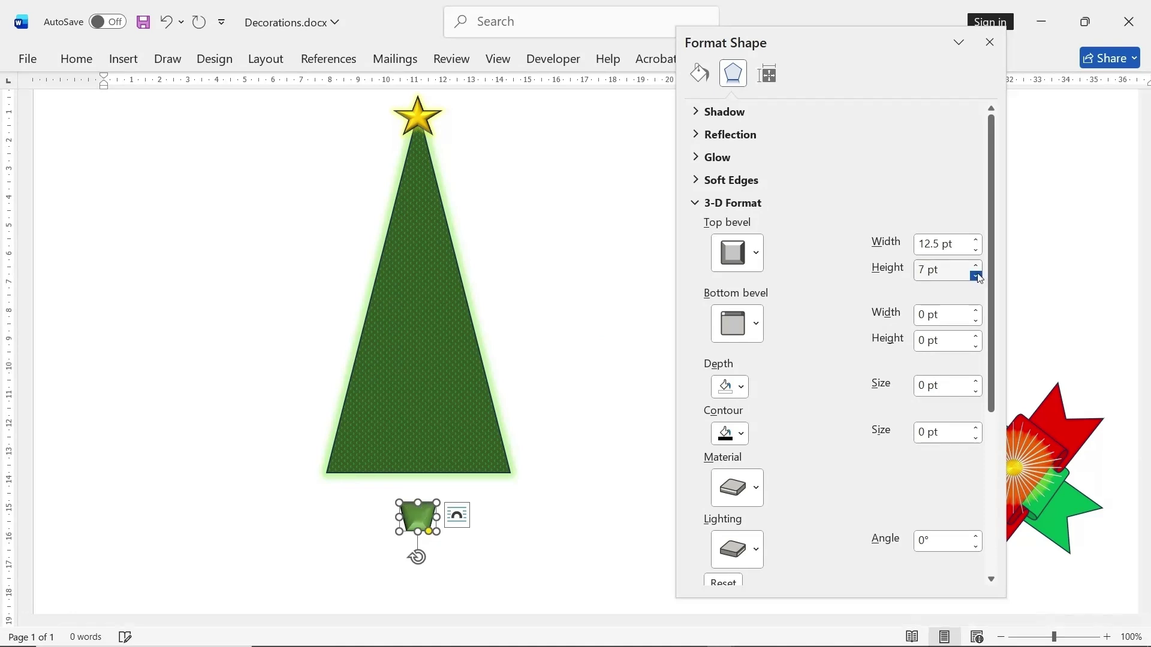
pyautogui.click(976, 276)
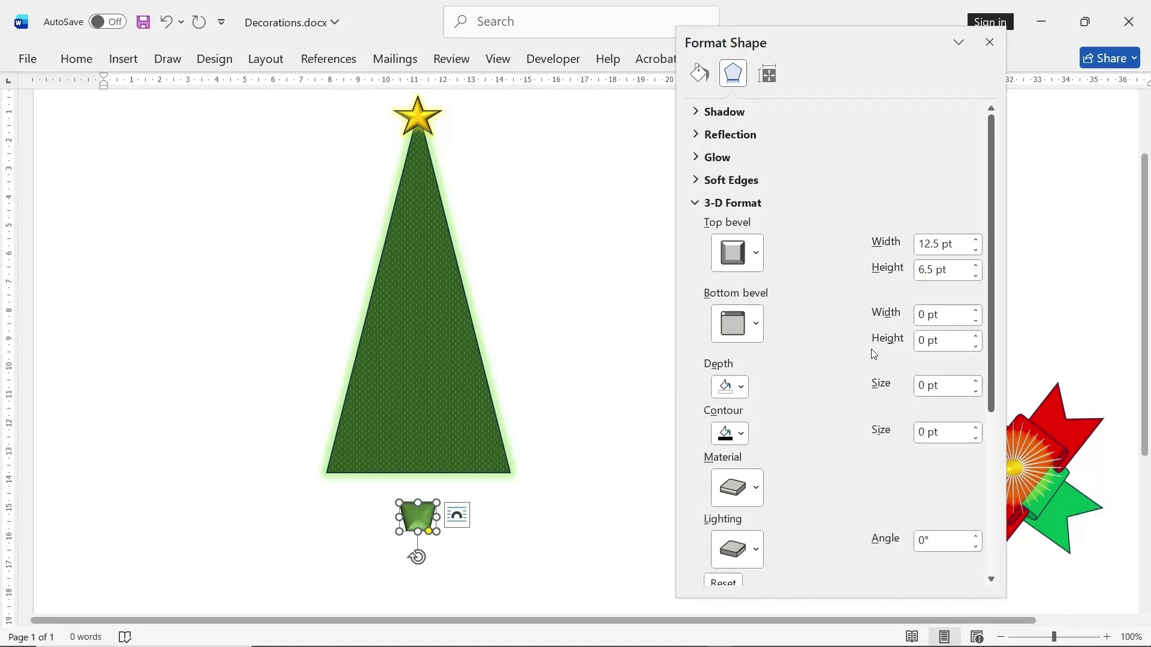
pyautogui.click(977, 277)
pyautogui.click(977, 277)
pyautogui.click(977, 277)
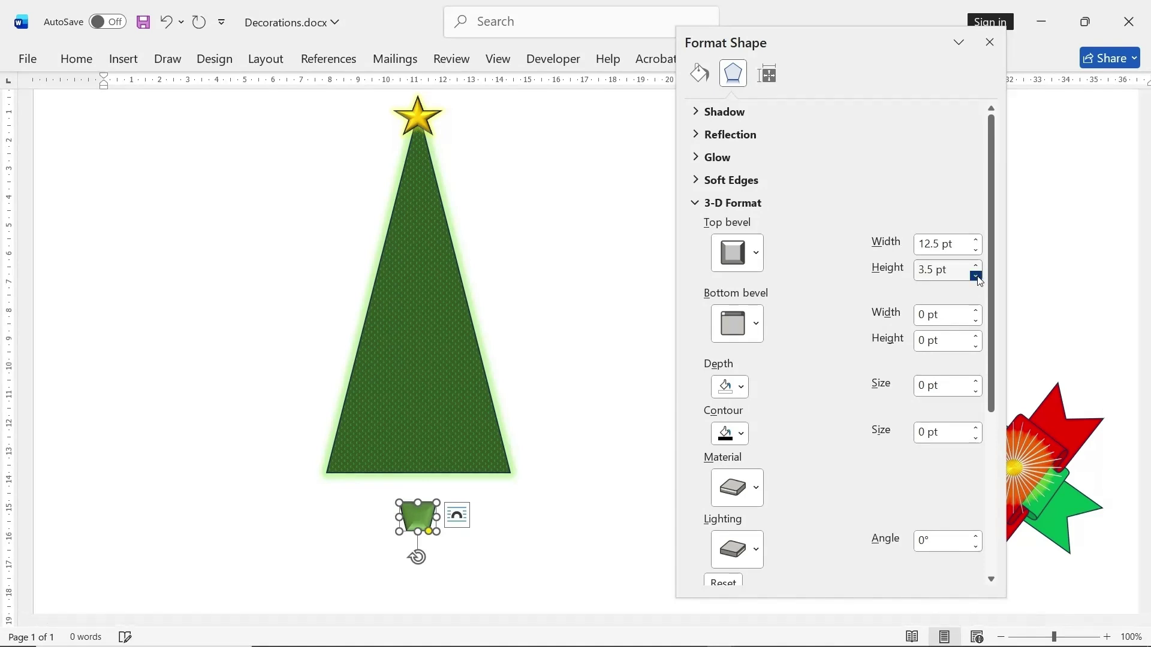
pyautogui.click(977, 277)
pyautogui.click(976, 277)
pyautogui.click(976, 266)
pyautogui.click(976, 250)
pyautogui.click(976, 251)
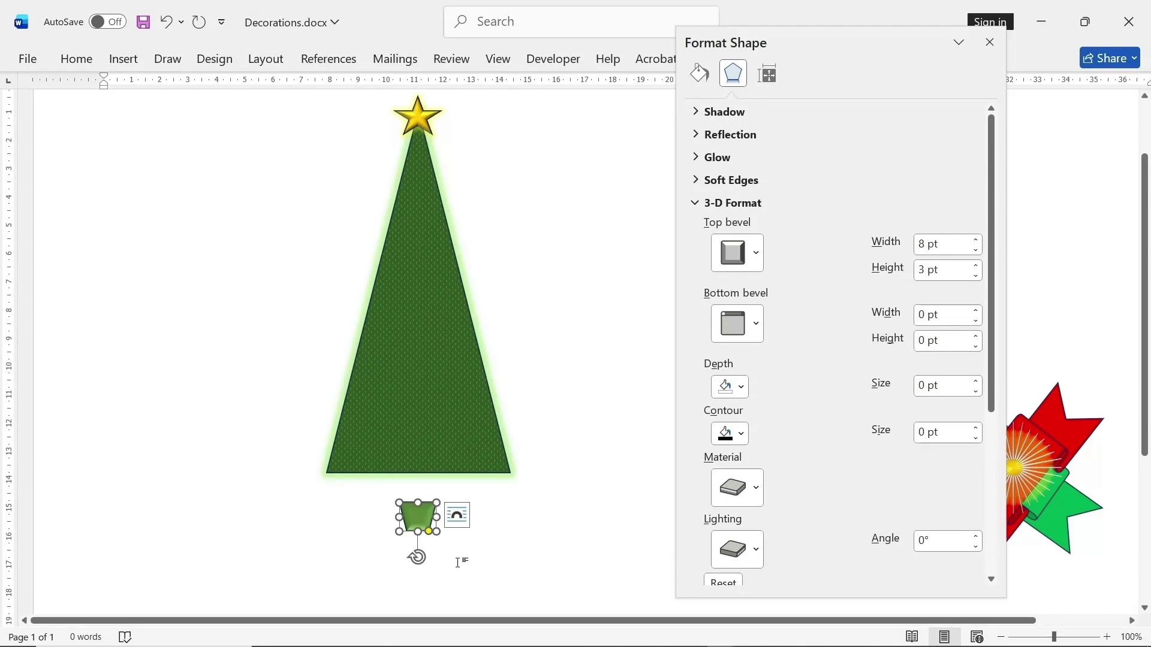
pyautogui.moveTo(399, 502); pyautogui.dragTo(404, 506)
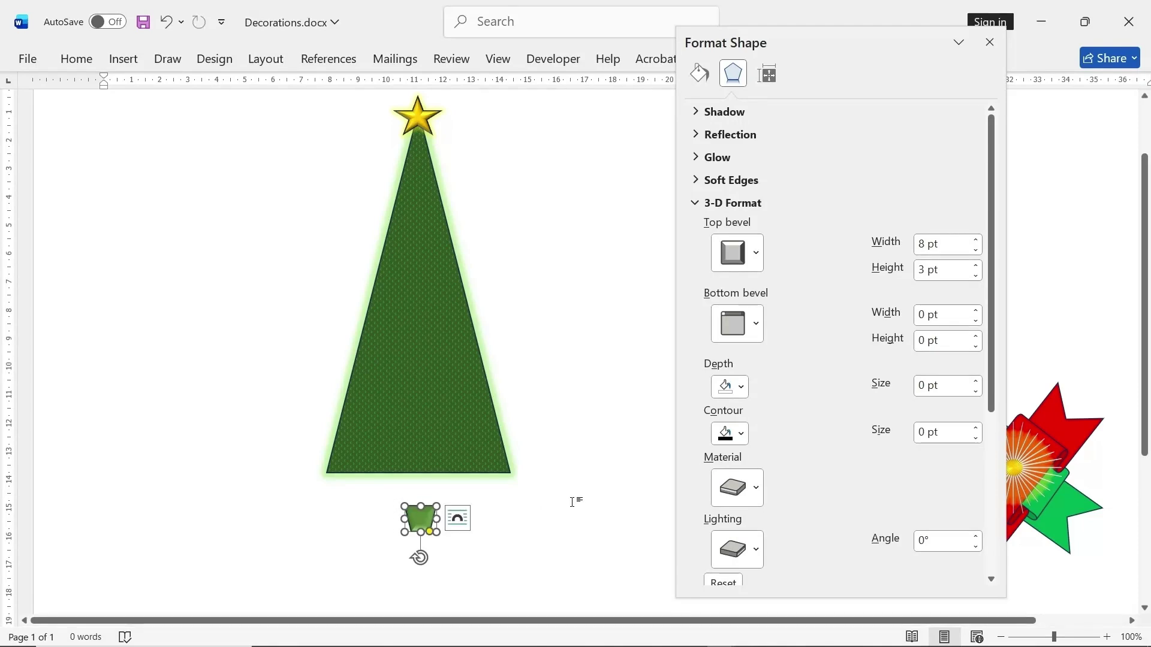
# - Draw a narrow upright rectangle beside the tree and fill it with the darkest gold
pyautogui.click(513, 208)
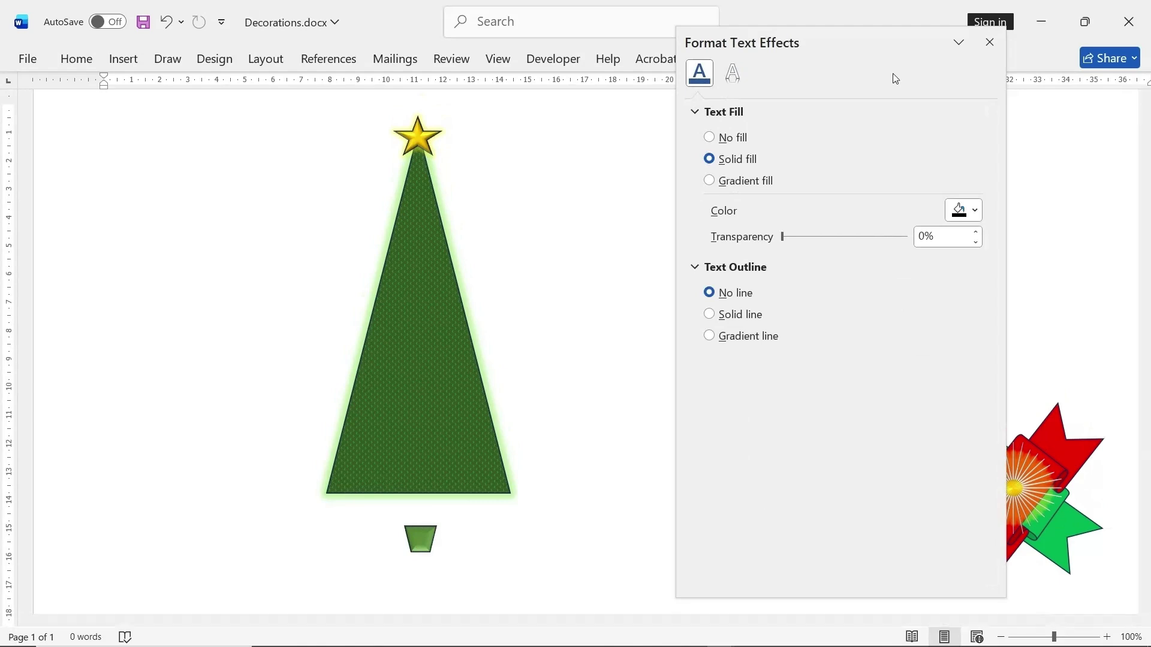
pyautogui.click(128, 65)
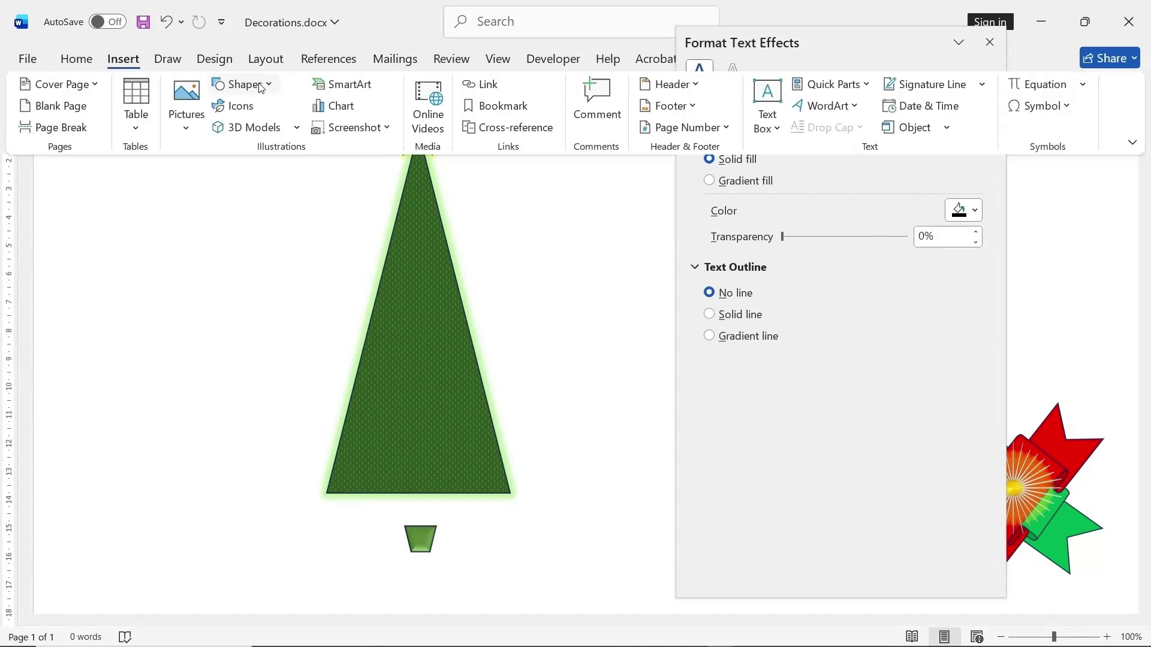
pyautogui.click(249, 91)
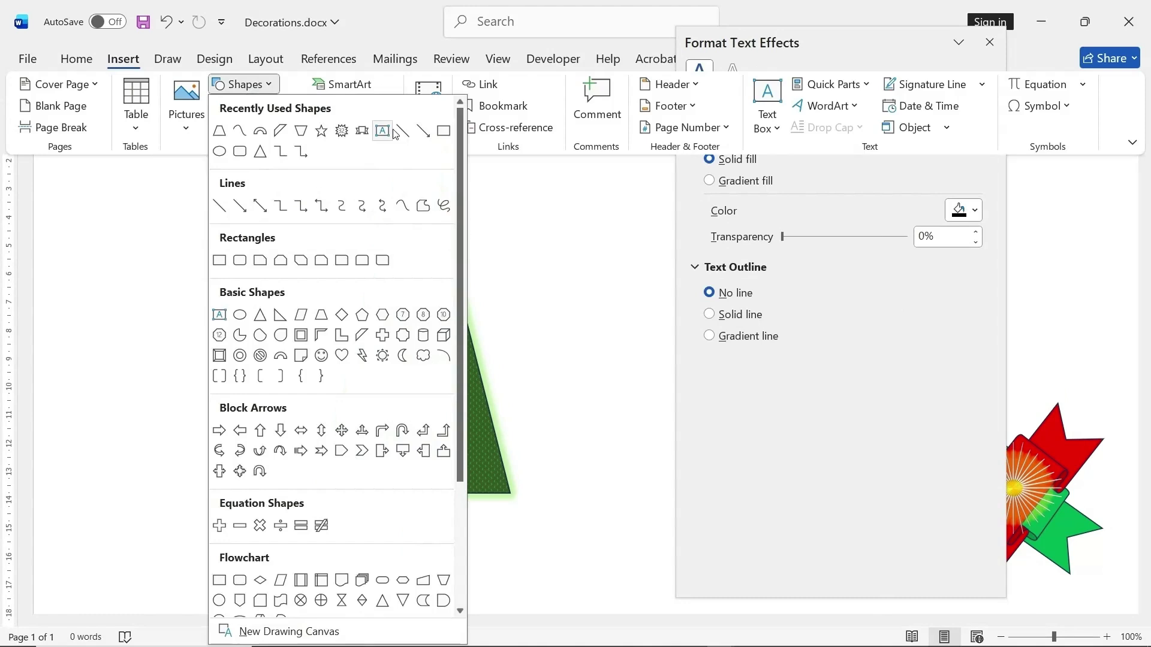
pyautogui.click(388, 129)
pyautogui.moveTo(524, 224); pyautogui.dragTo(540, 277)
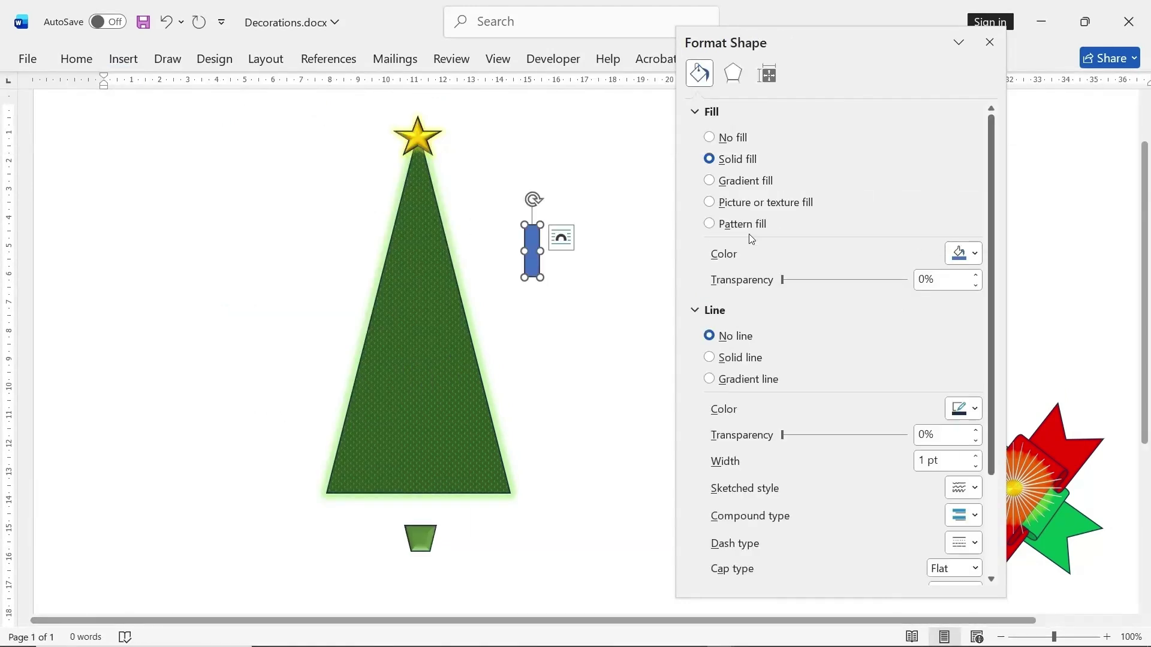
pyautogui.click(973, 253)
pyautogui.click(1089, 459)
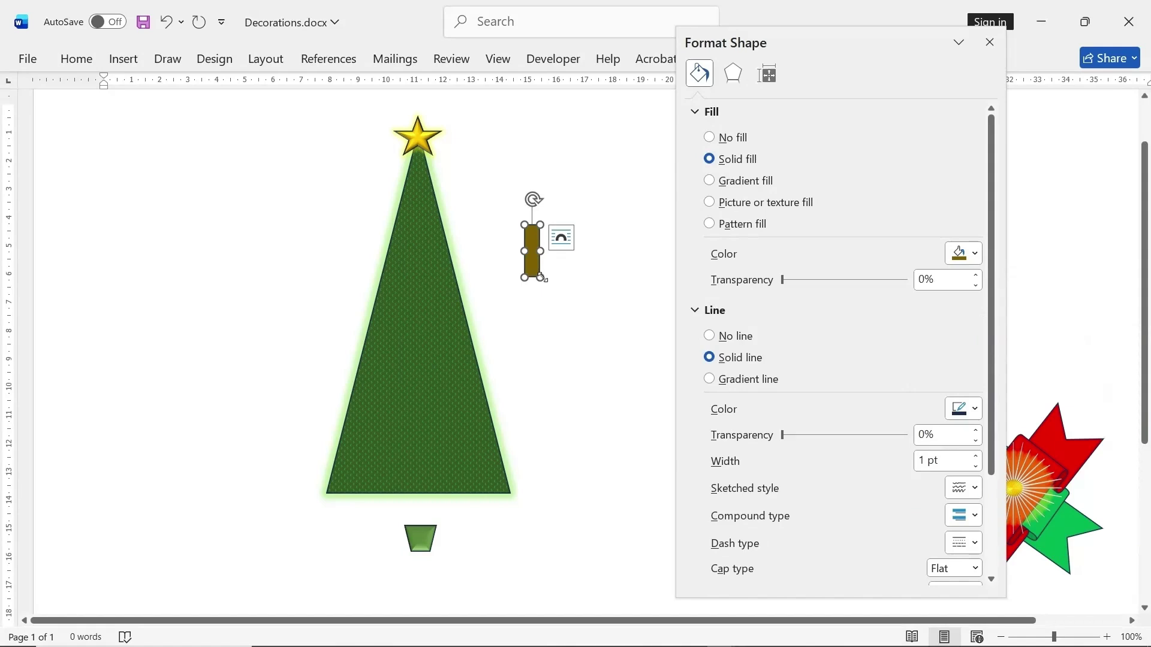
# - Fix the brown rectangle's position on the page and place it as a trunk joining the tree to the pot
pyautogui.rightClick(533, 259)
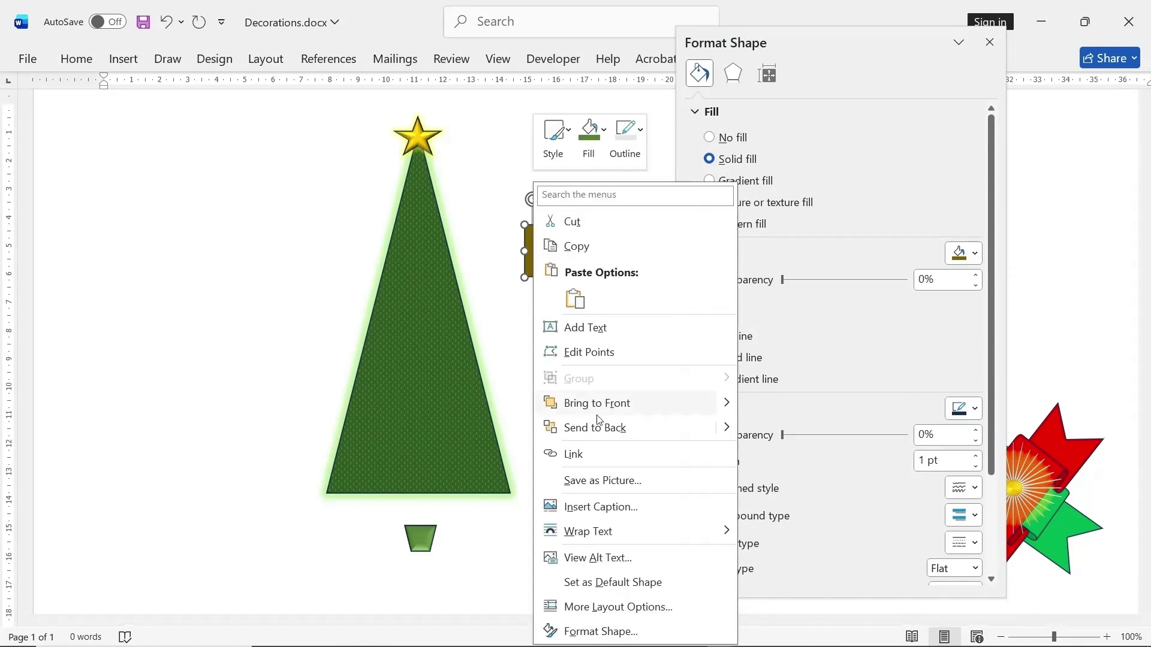
pyautogui.click(532, 266)
pyautogui.moveTo(531, 265); pyautogui.dragTo(517, 450)
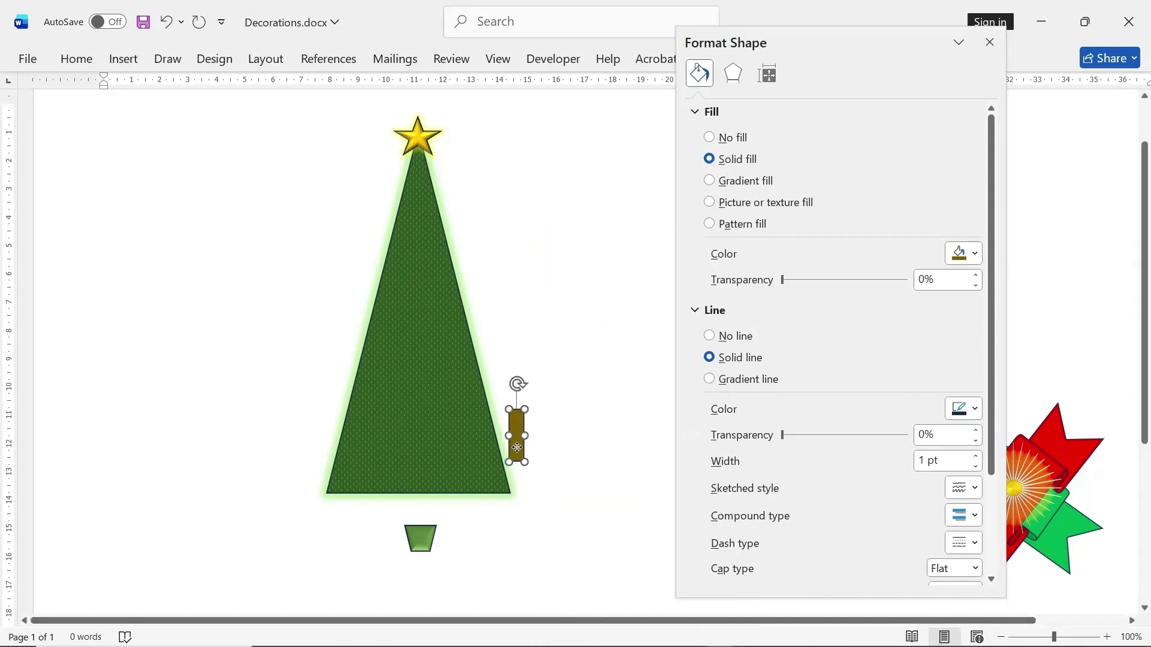
pyautogui.click(547, 422)
pyautogui.click(580, 588)
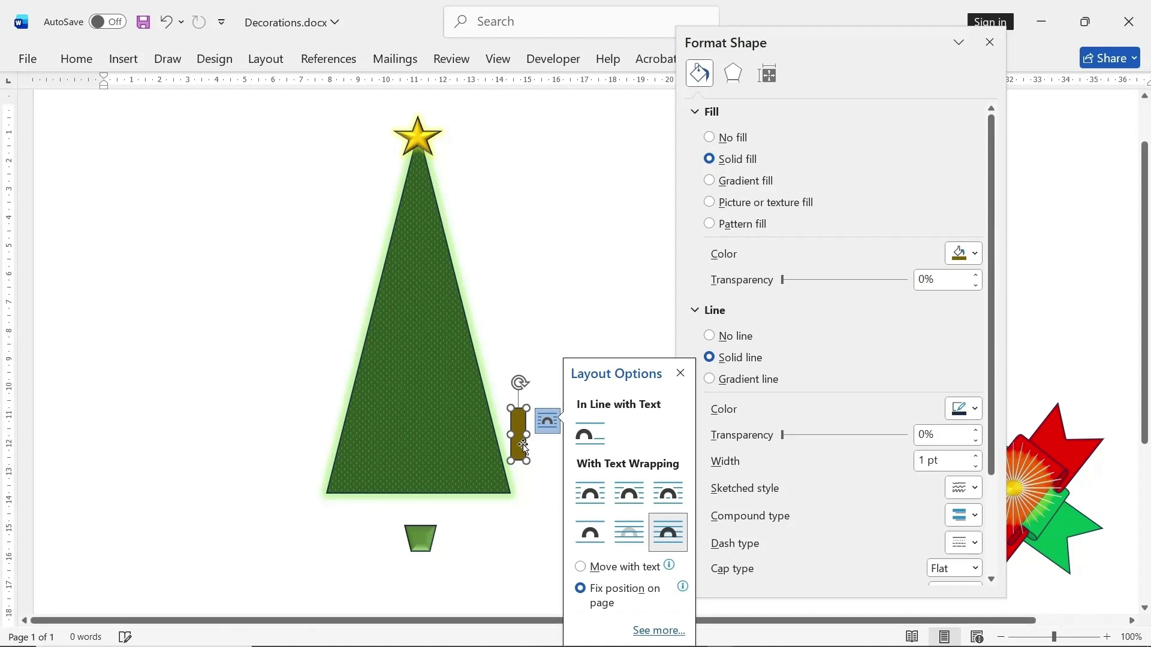
pyautogui.moveTo(522, 445)
pyautogui.mouseDown()
pyautogui.moveTo(428, 520)
pyautogui.moveTo(421, 506)
pyautogui.moveTo(421, 530)
pyautogui.mouseUp()
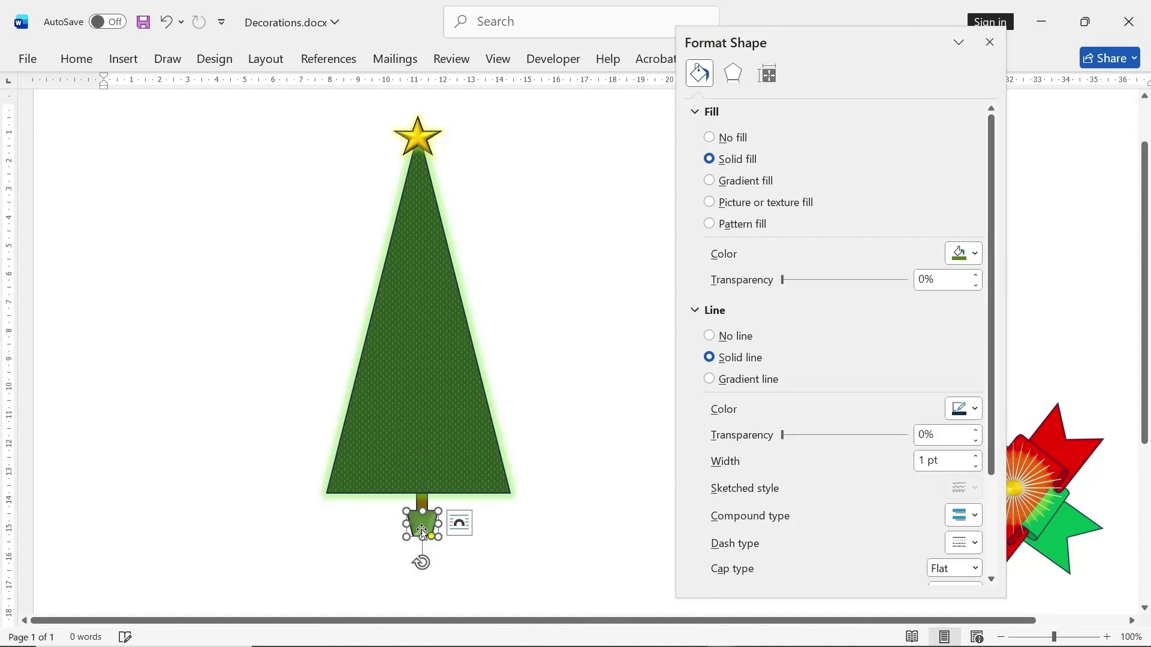
pyautogui.click(589, 448)
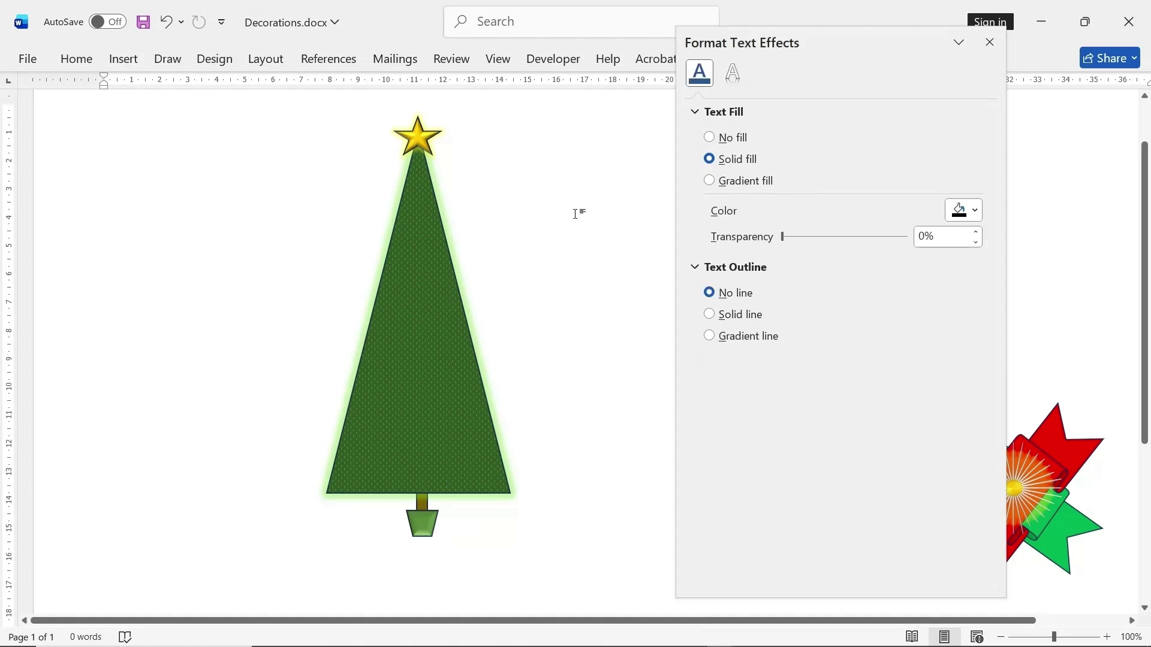
pyautogui.click(990, 42)
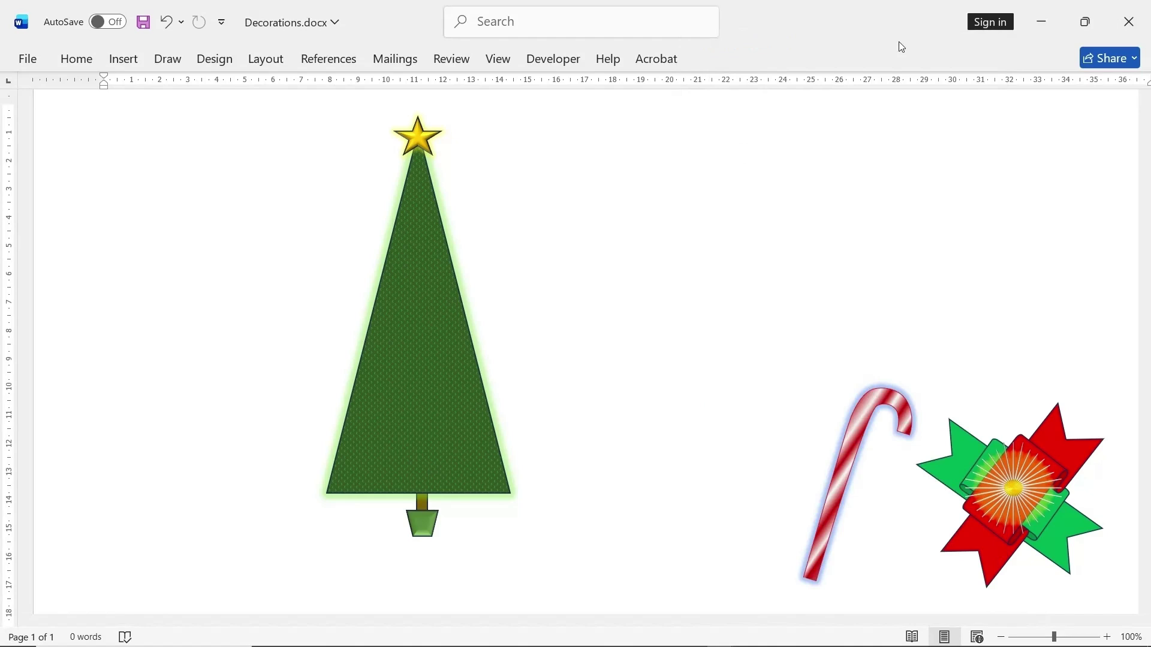
# - Draw a long, flat diagonal stripe shape in the empty space beside the tree and flip it vertically
pyautogui.click(132, 63)
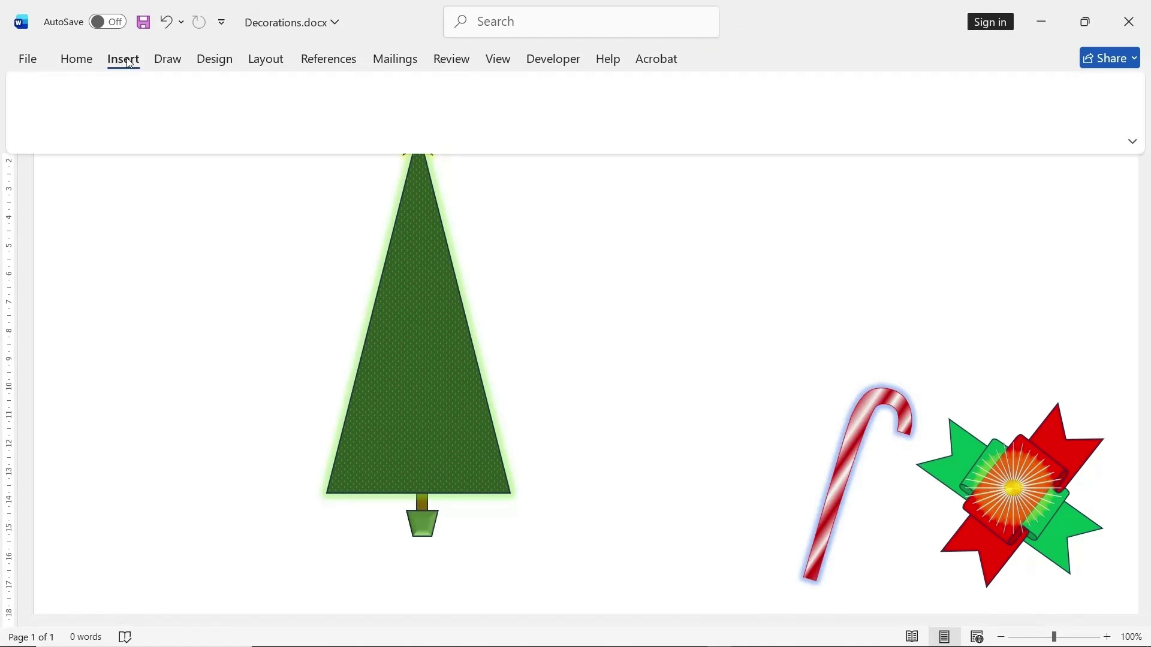
pyautogui.click(223, 88)
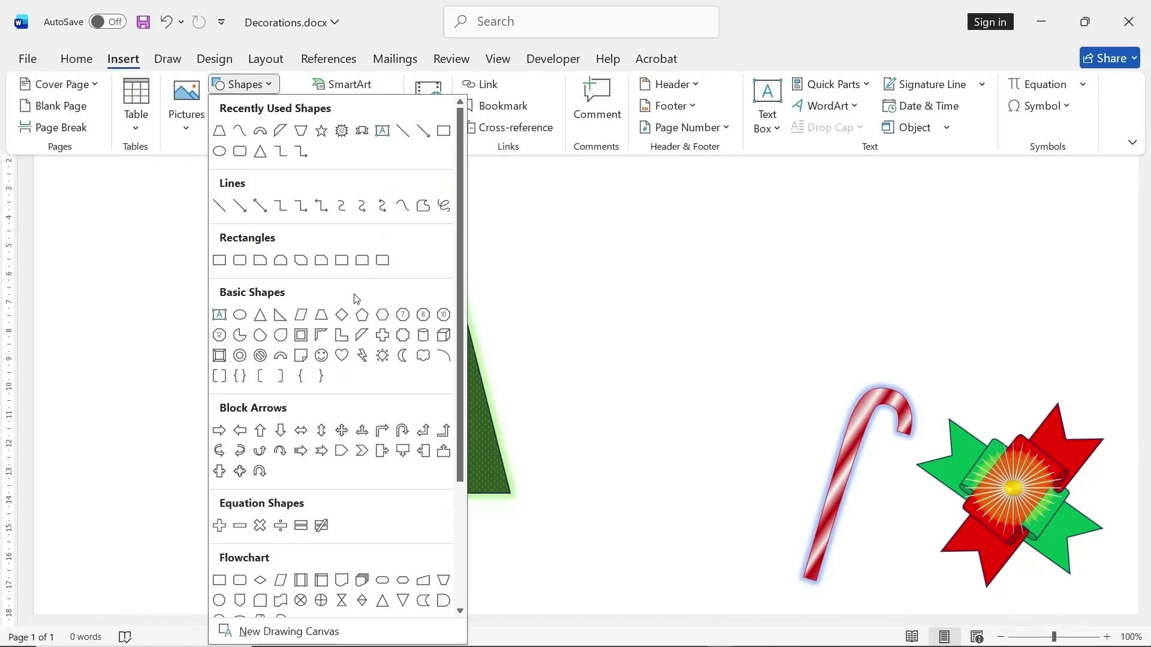
pyautogui.click(360, 339)
pyautogui.moveTo(695, 293)
pyautogui.mouseDown()
pyautogui.moveTo(605, 359)
pyautogui.moveTo(617, 362)
pyautogui.moveTo(573, 305)
pyautogui.moveTo(568, 323)
pyautogui.mouseUp()
pyautogui.moveTo(637, 293); pyautogui.dragTo(623, 349)
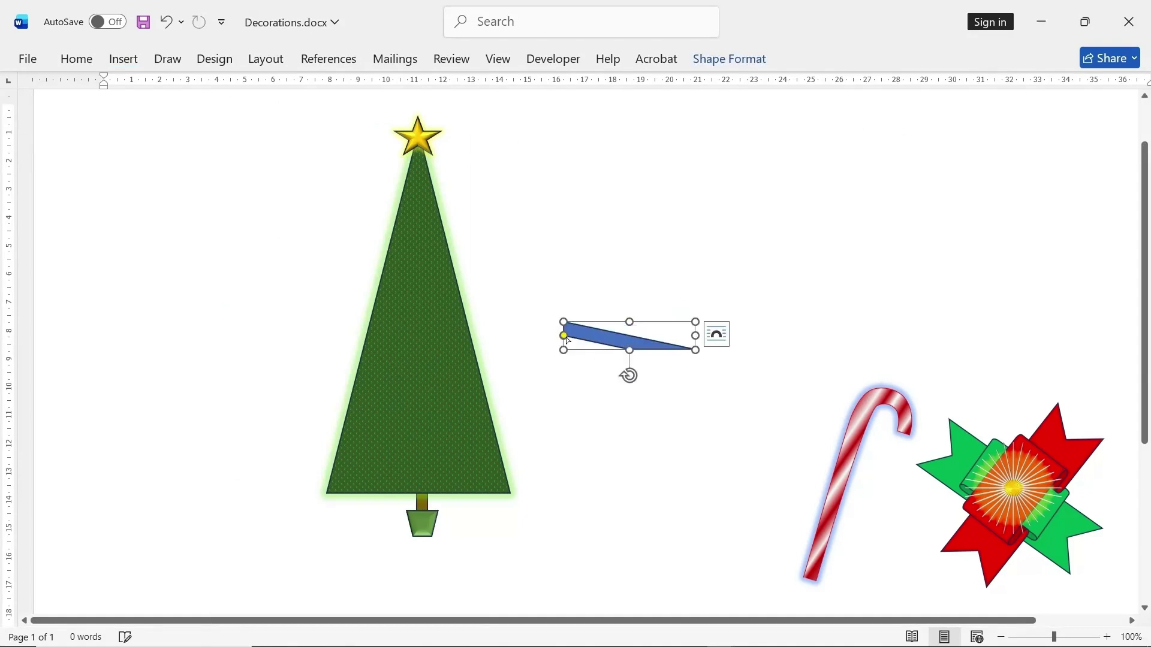
# - Shrink the flat blue stripe shape to 0.66 cm high by 1.97 cm wide beside the pot and fill it with dark red
pyautogui.moveTo(563, 322); pyautogui.dragTo(504, 542)
pyautogui.moveTo(574, 522); pyautogui.dragTo(518, 529)
pyautogui.click(729, 58)
pyautogui.click(427, 84)
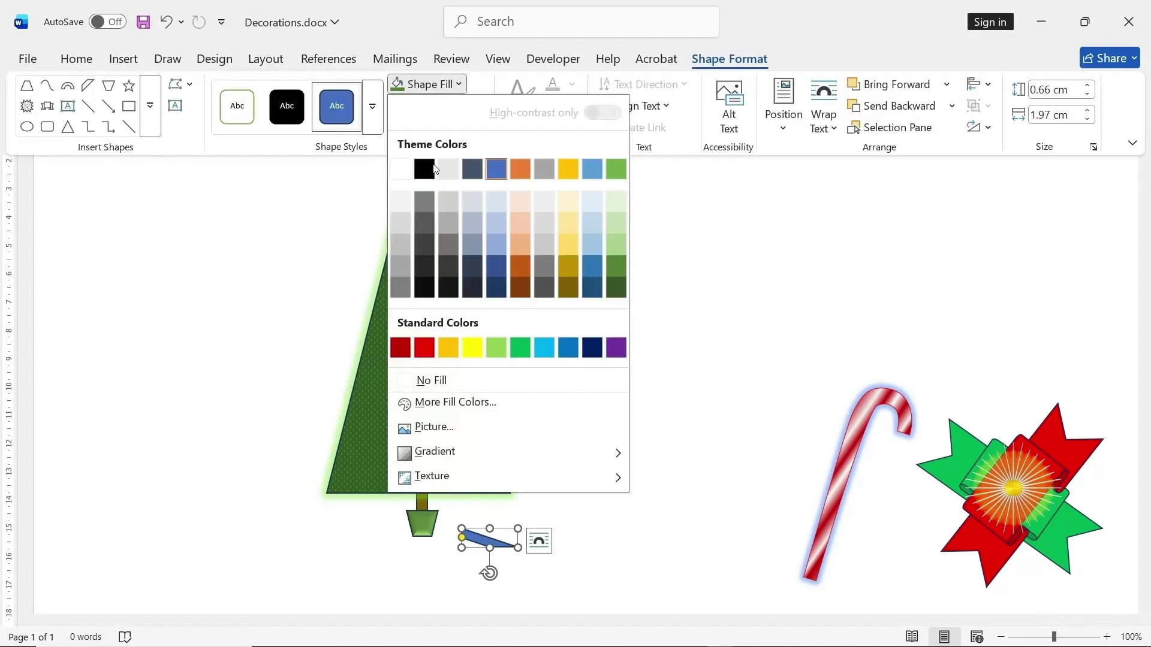
pyautogui.click(399, 347)
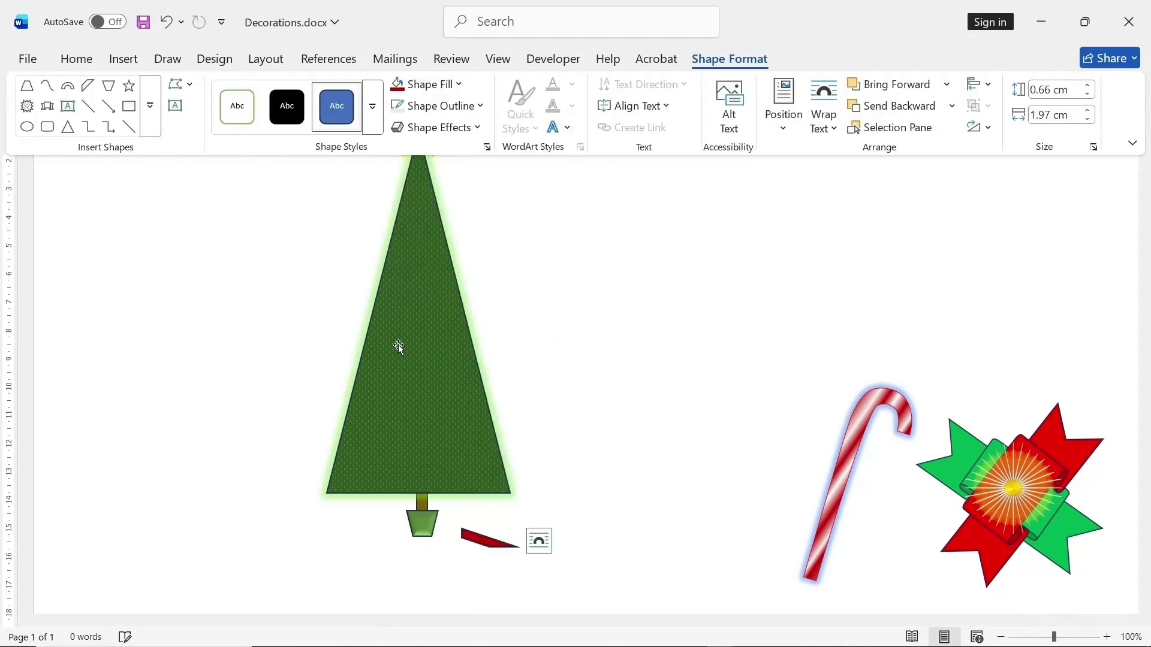
# - Apply the first bevel preset to the dark red shape and place it as a leg against the pot's right side
pyautogui.click(455, 128)
pyautogui.moveTo(456, 342)
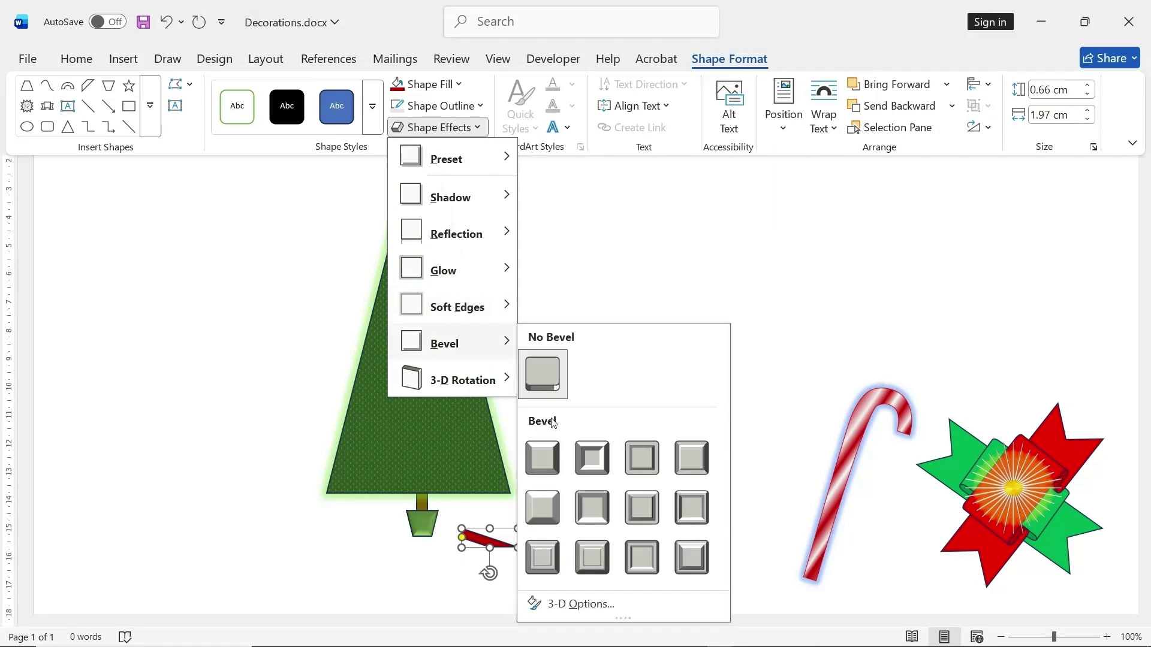
pyautogui.click(537, 458)
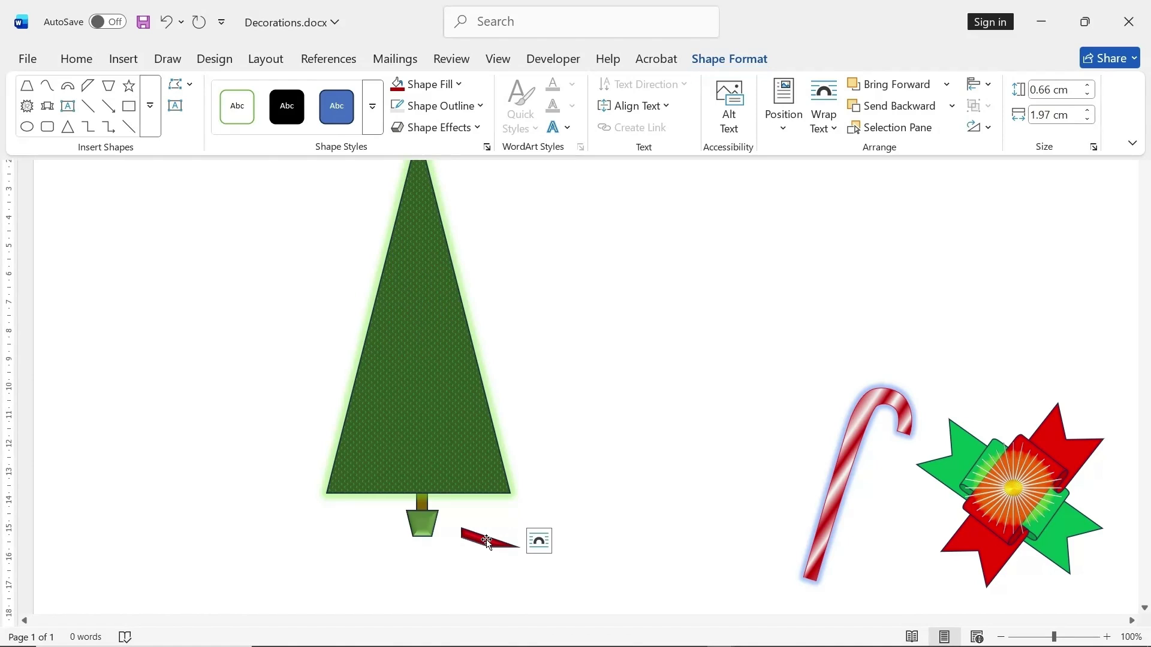
pyautogui.click(486, 541)
pyautogui.moveTo(485, 540); pyautogui.dragTo(453, 529)
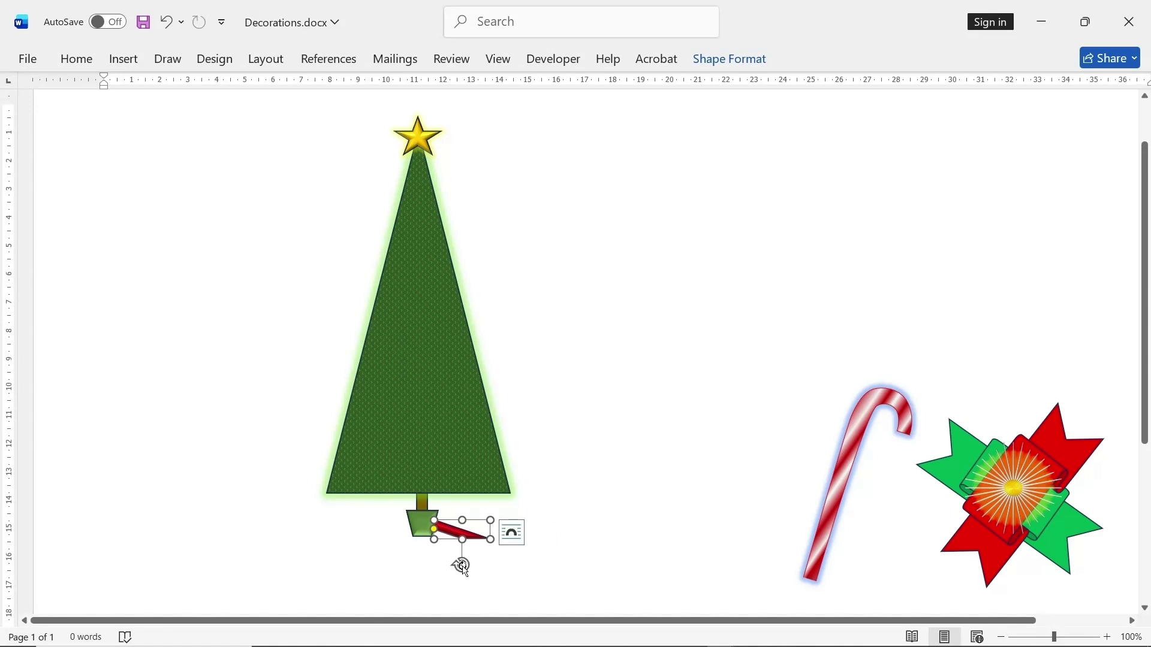
pyautogui.click(555, 530)
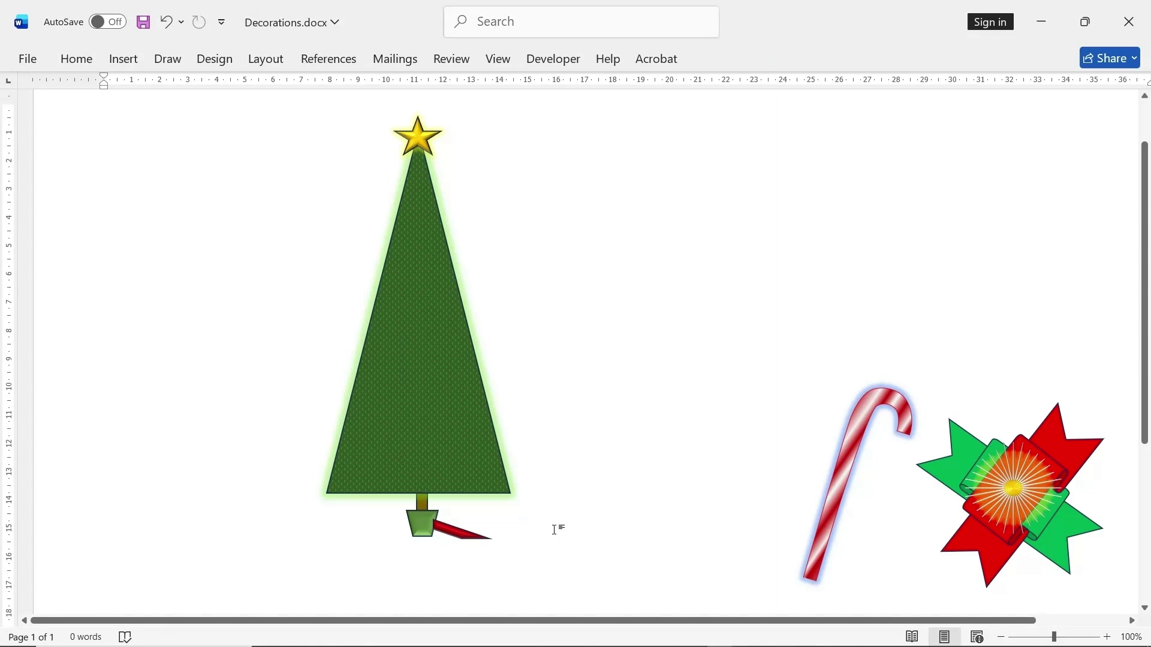
# - Duplicate the dark red leg and place the copy, mirrored, against the pot's left side
pyautogui.click(443, 533)
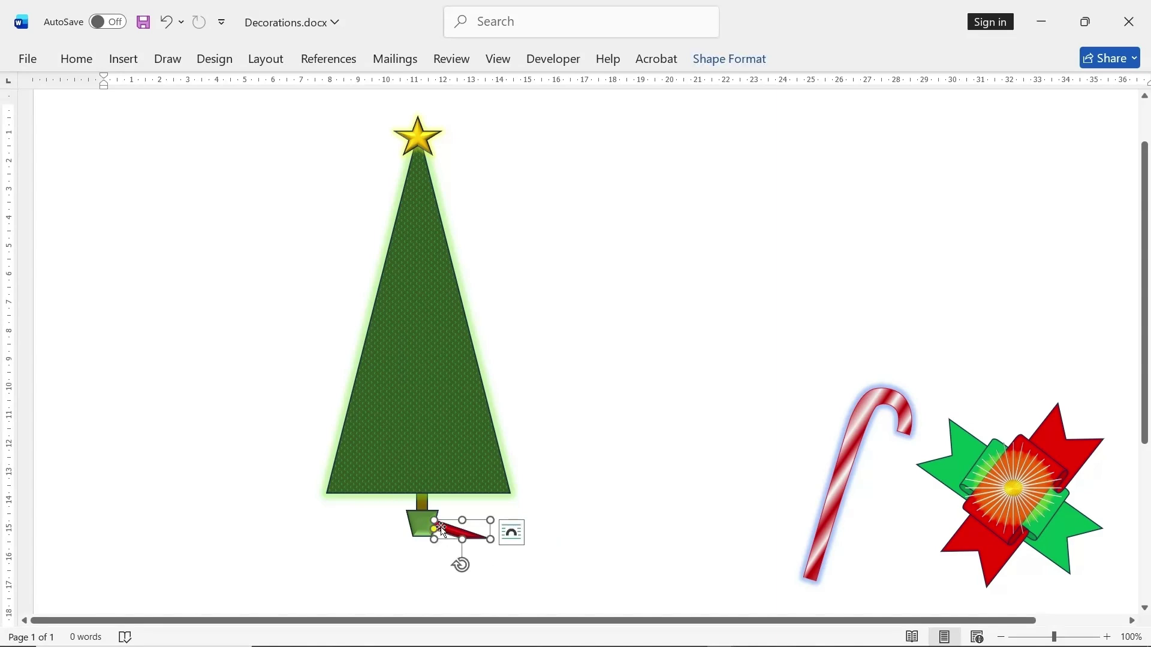
pyautogui.rightClick(442, 531)
pyautogui.press('Escape')
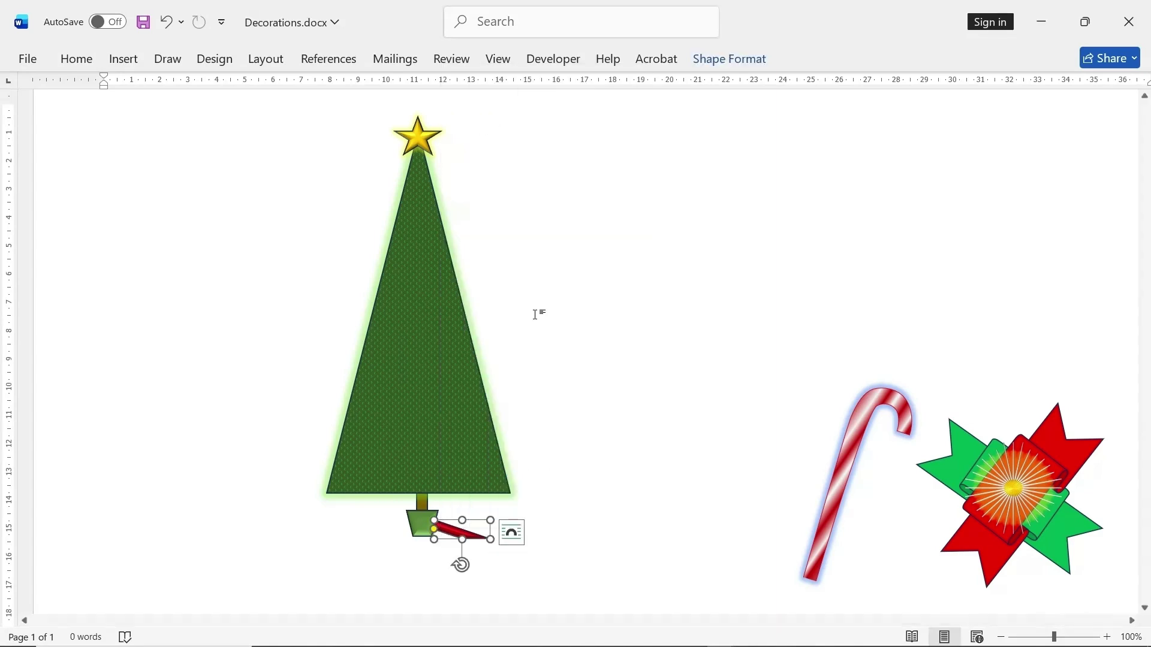
pyautogui.rightClick(454, 532)
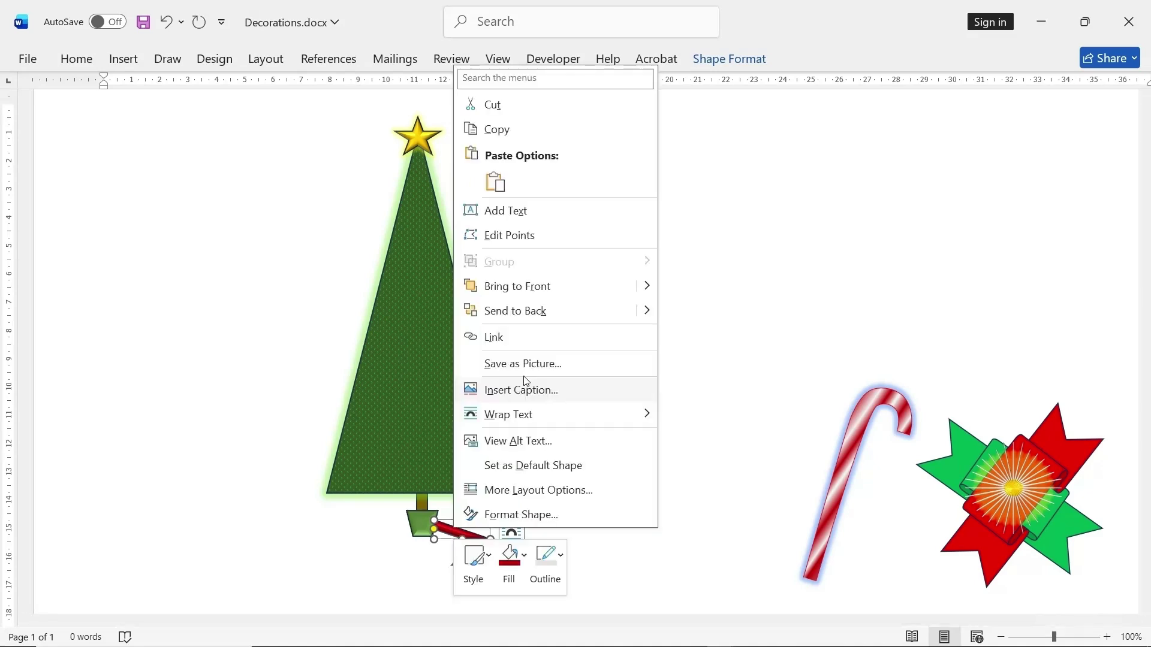
pyautogui.click(511, 137)
pyautogui.rightClick(612, 235)
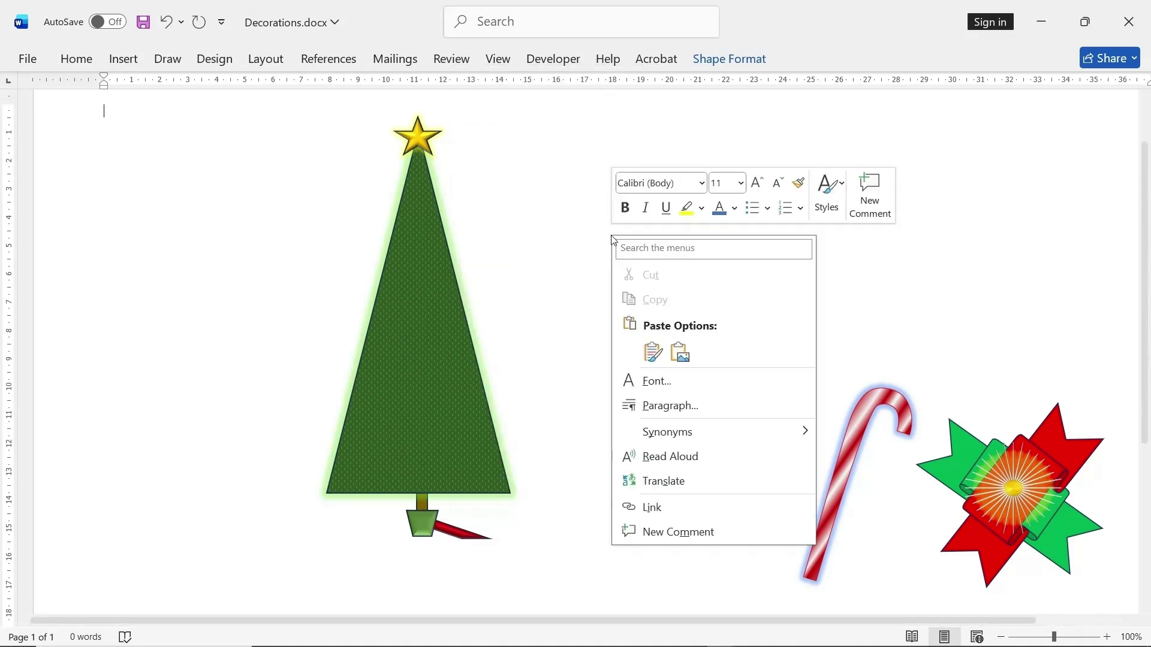
pyautogui.click(652, 352)
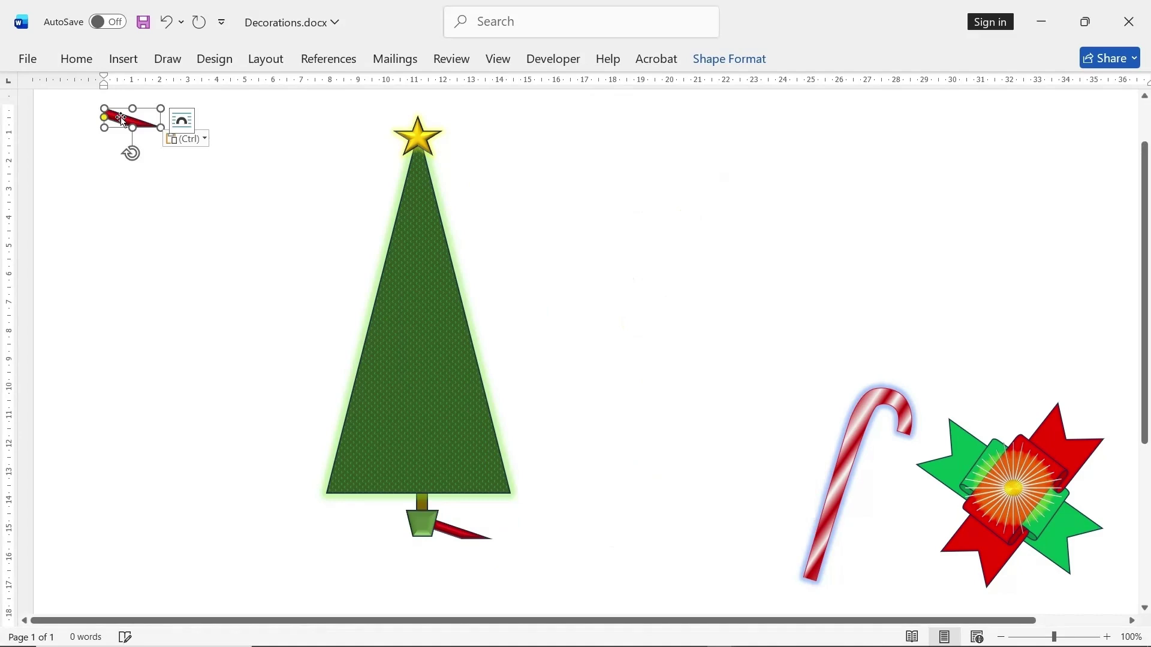
pyautogui.moveTo(122, 119); pyautogui.dragTo(377, 539)
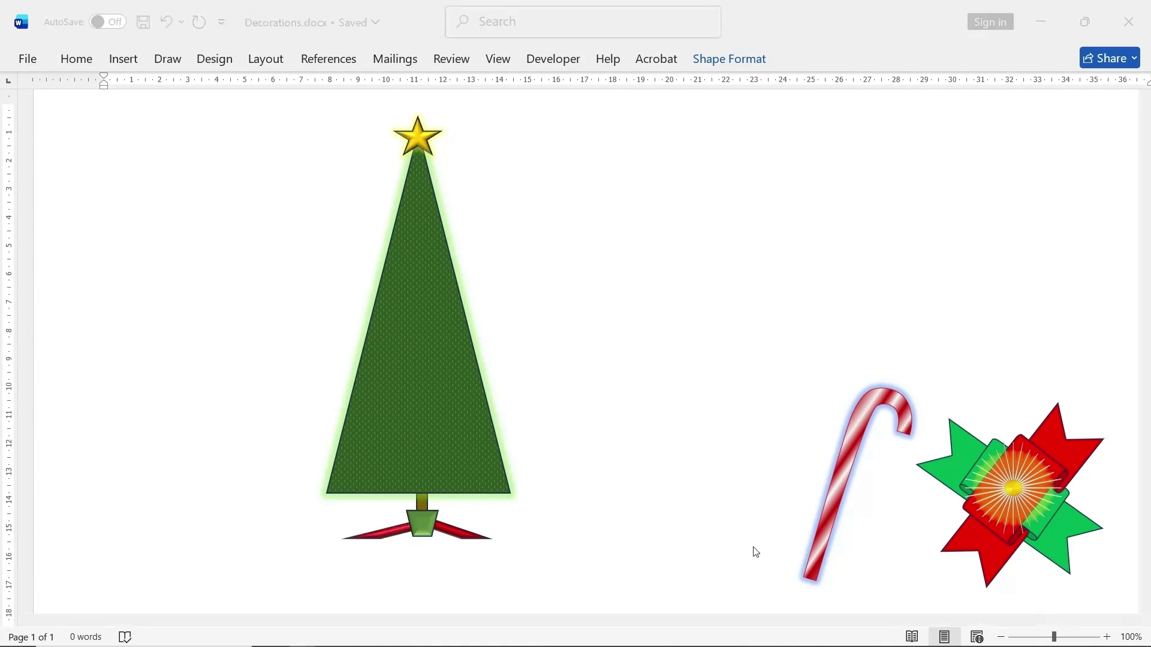
# - Change the tree triangle's outline to a dark green theme colour
pyautogui.click(422, 400)
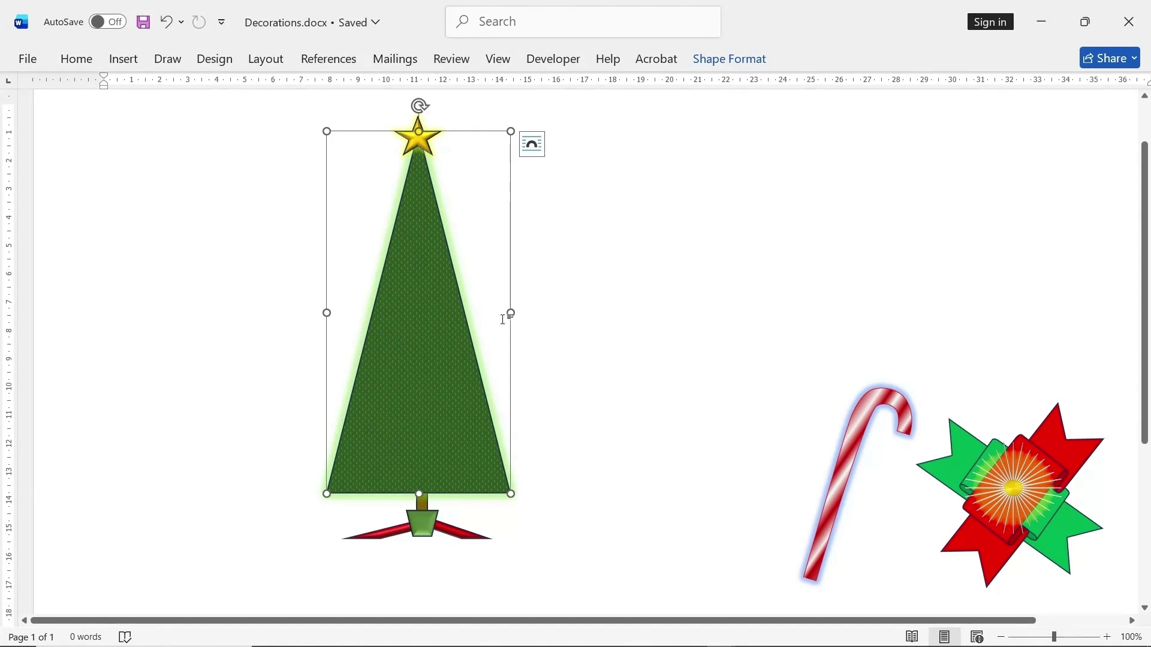
pyautogui.click(718, 64)
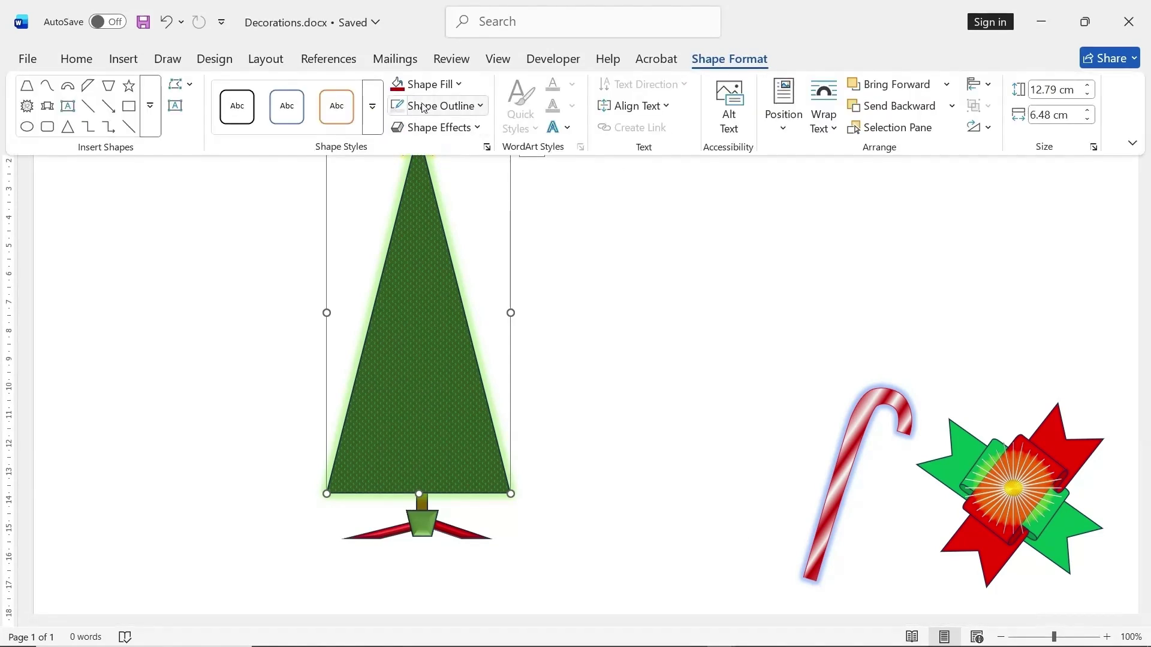
pyautogui.click(420, 106)
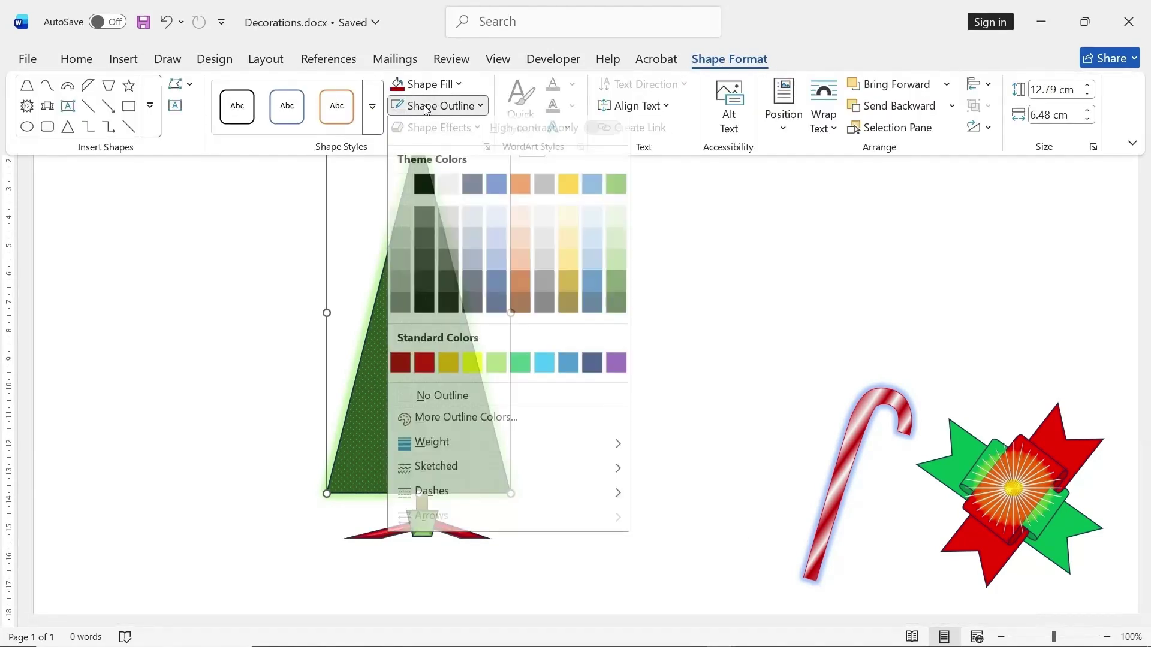
pyautogui.click(617, 289)
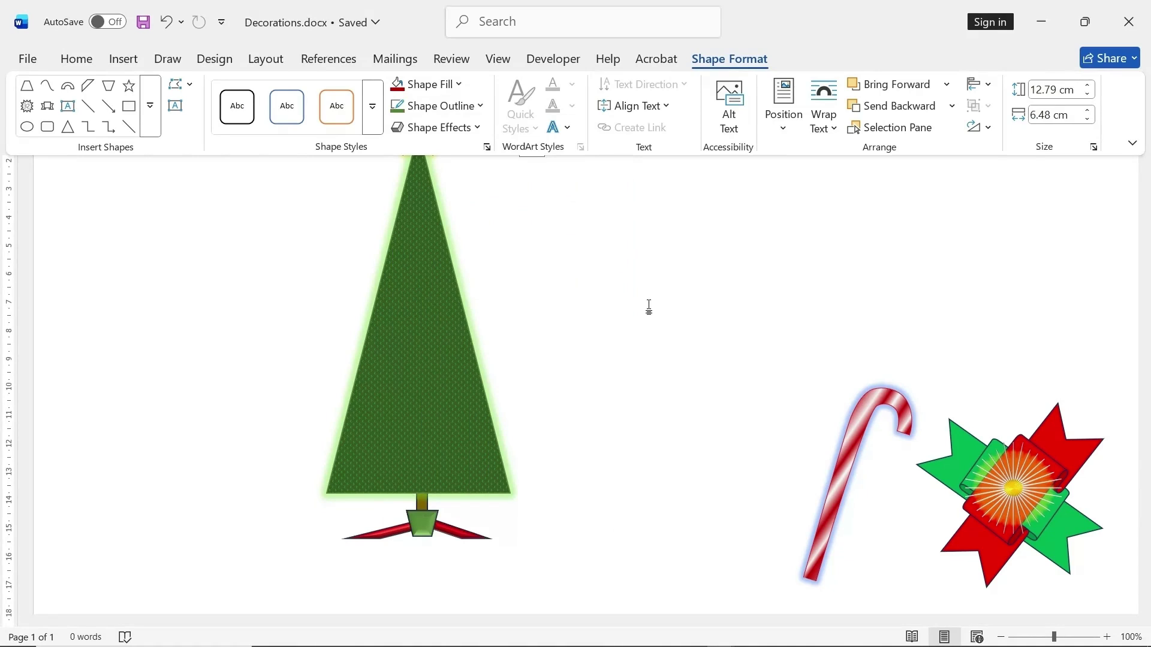
# - Add the first outer shadow preset to the tree triangle
pyautogui.click(417, 312)
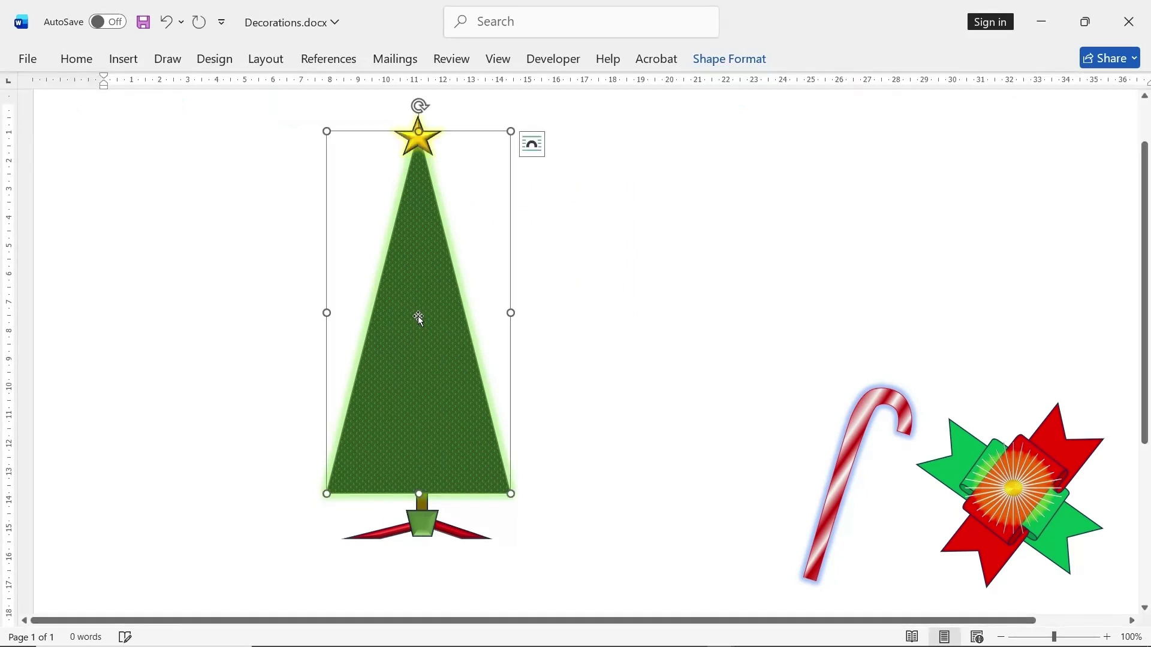
pyautogui.click(726, 60)
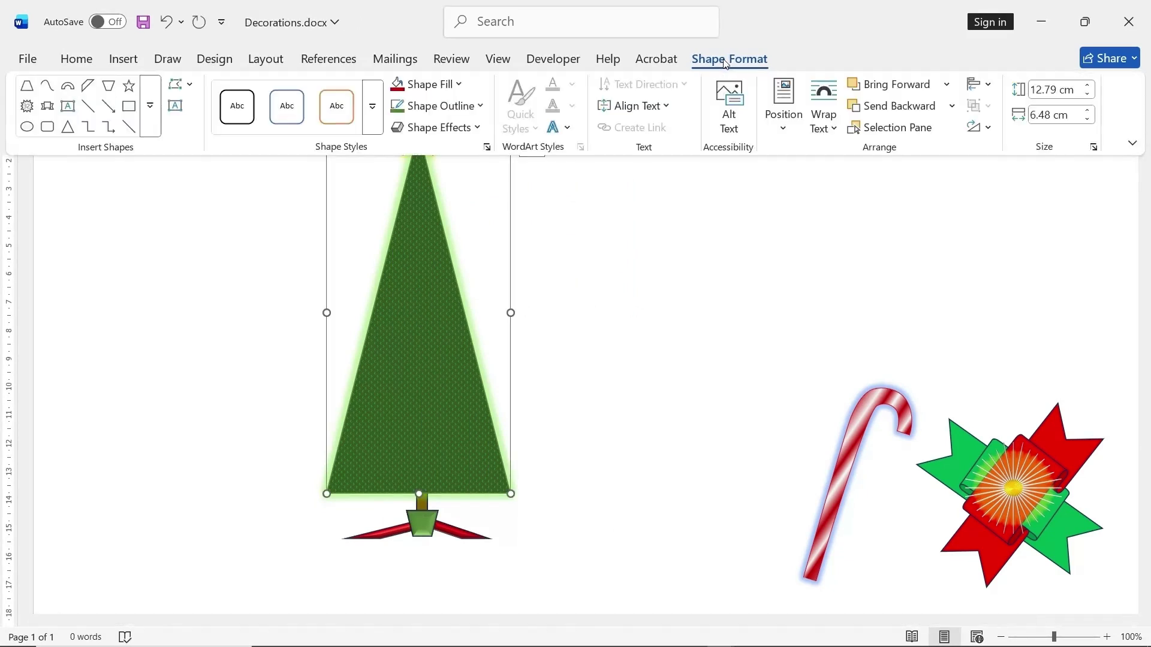
pyautogui.click(444, 127)
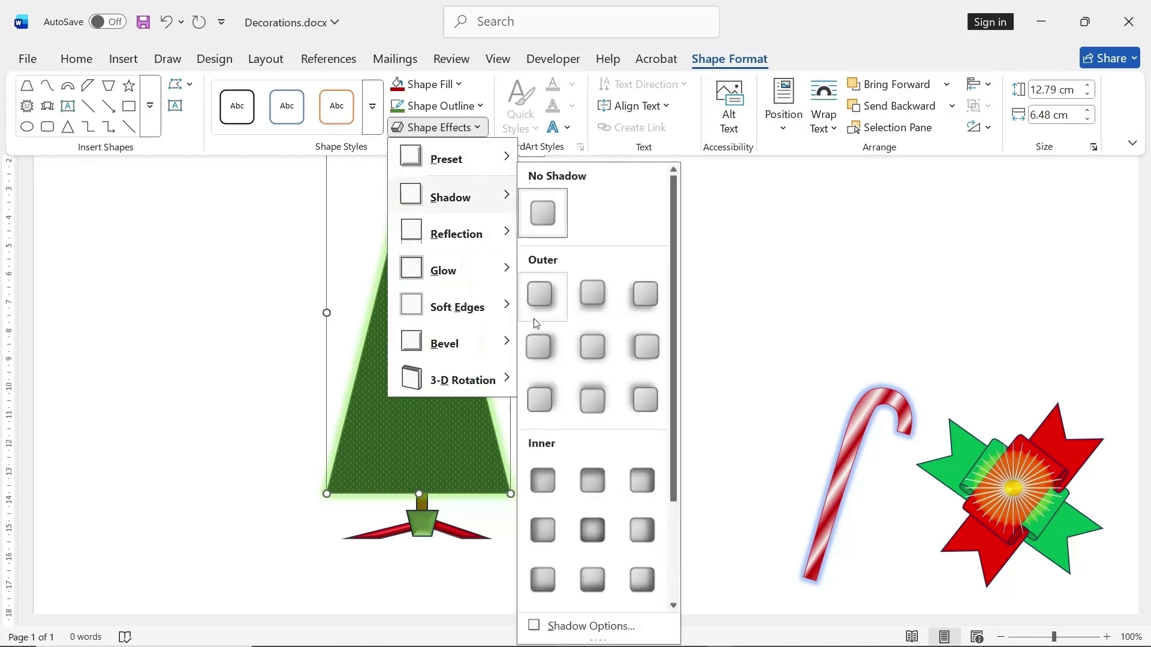
pyautogui.click(540, 298)
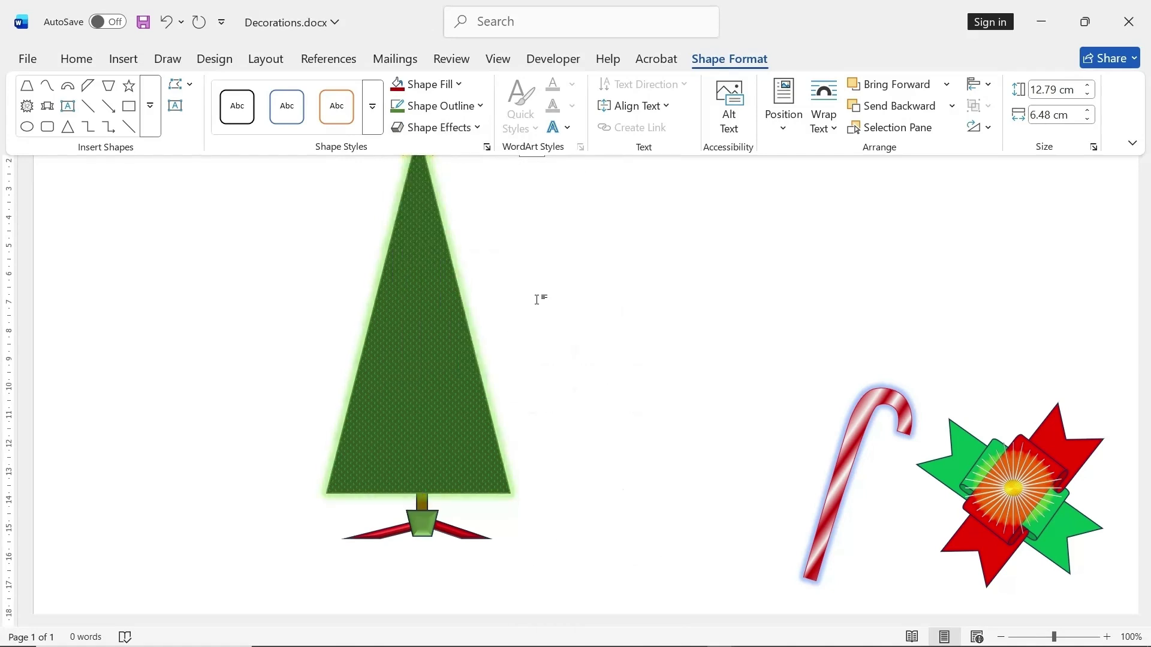
# - Apply the first bevel preset to the tree triangle and deselect it
pyautogui.click(697, 58)
pyautogui.click(437, 128)
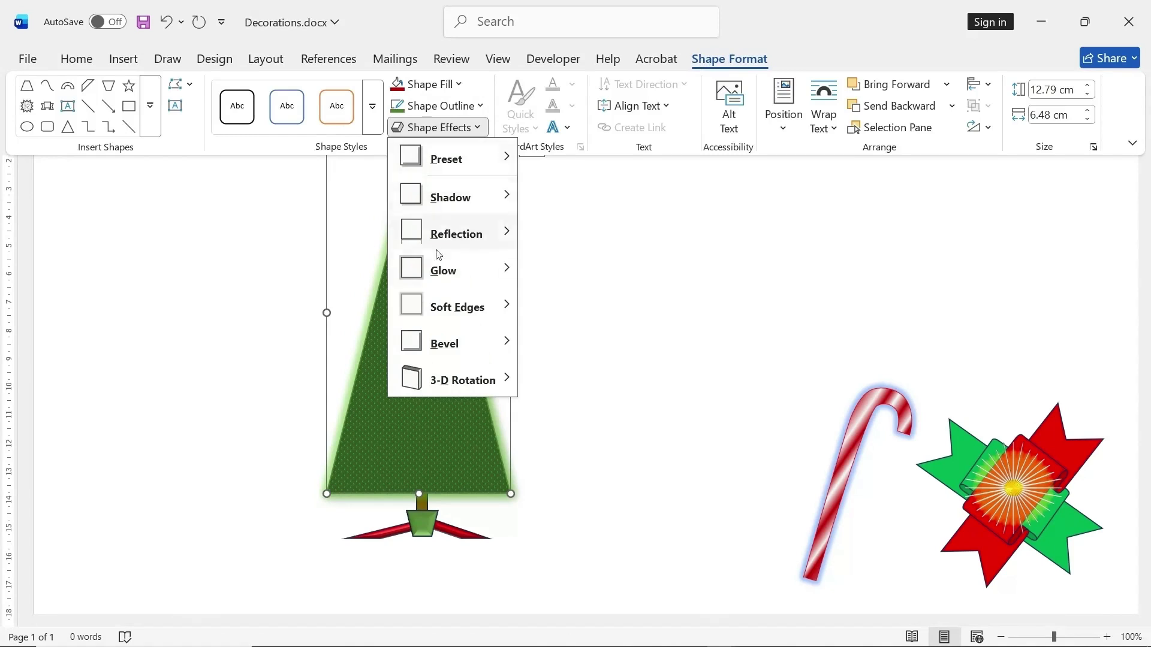
pyautogui.moveTo(452, 347)
pyautogui.click(550, 462)
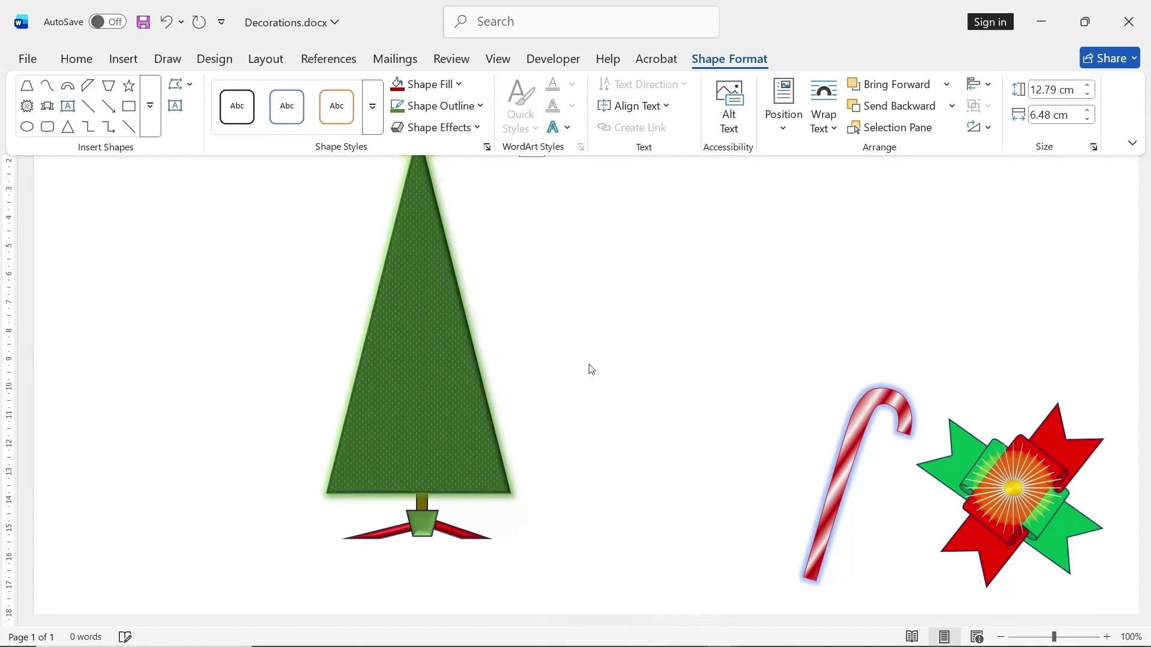
pyautogui.click(652, 362)
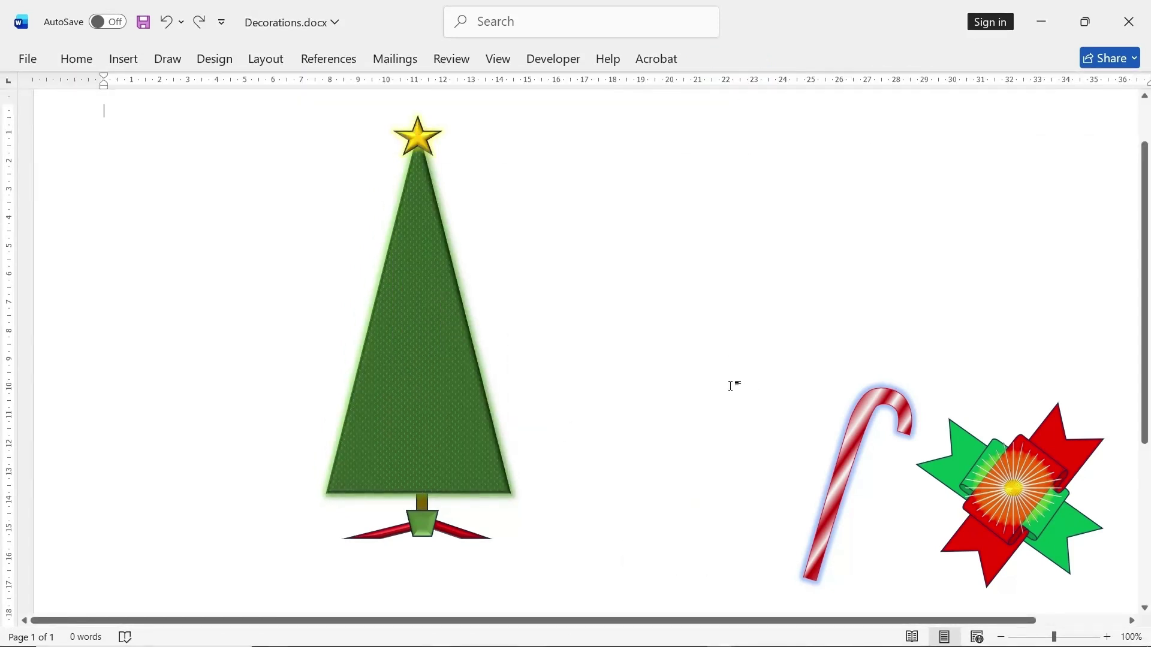
# - Copy the sunburst from the ribbon ornament and place the duplicate on the lower part of the tree
pyautogui.click(1015, 488)
pyautogui.click(1015, 489)
pyautogui.rightClick(1018, 492)
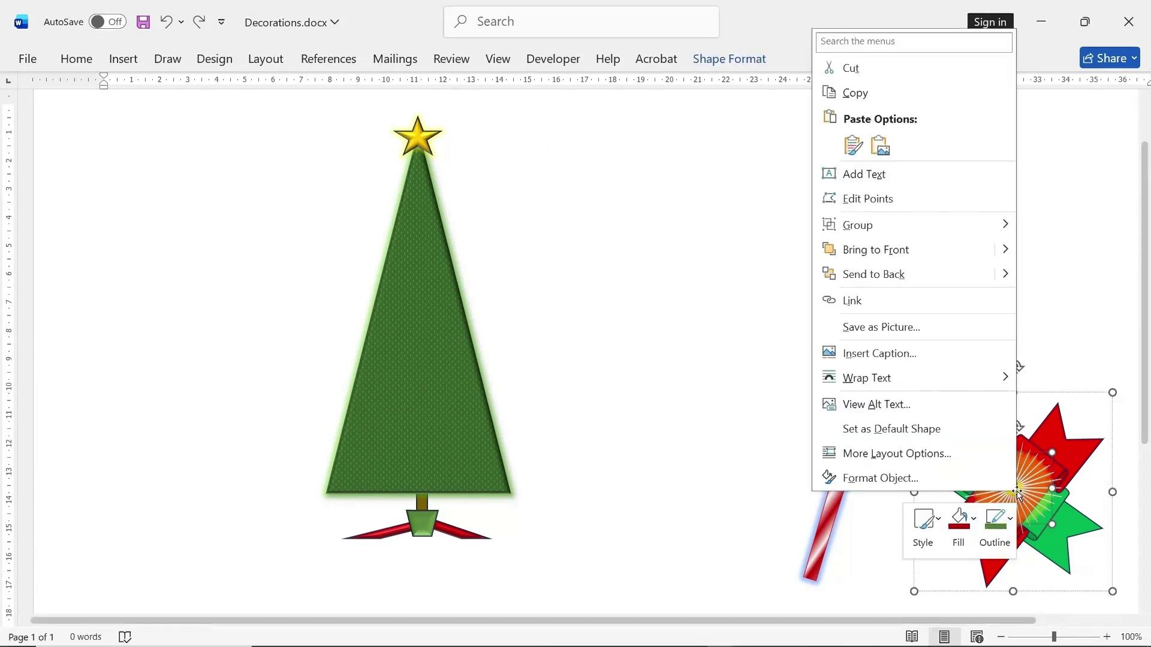
pyautogui.click(855, 93)
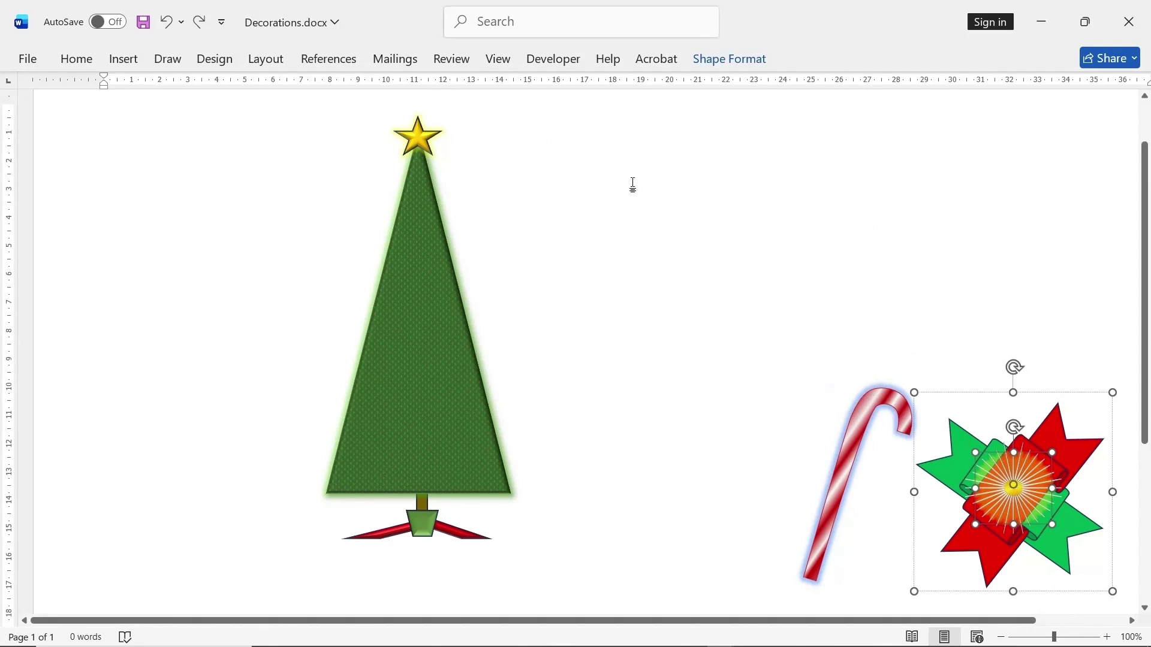
pyautogui.click(599, 191)
pyautogui.rightClick(598, 193)
pyautogui.click(639, 311)
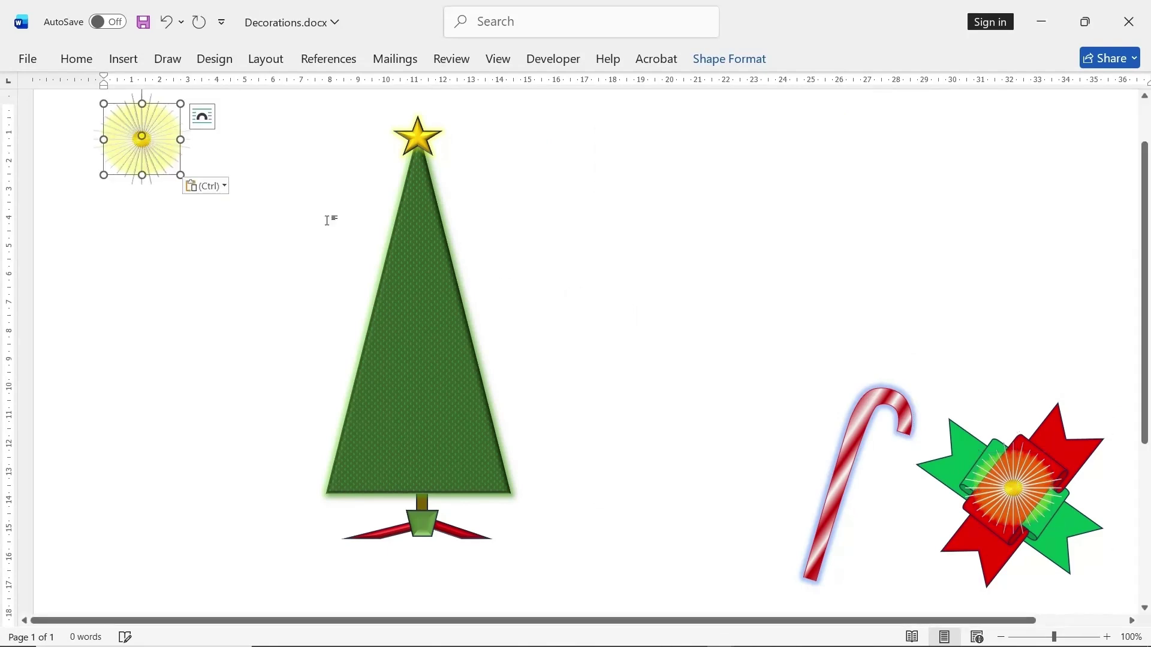
pyautogui.moveTo(148, 161); pyautogui.dragTo(425, 411)
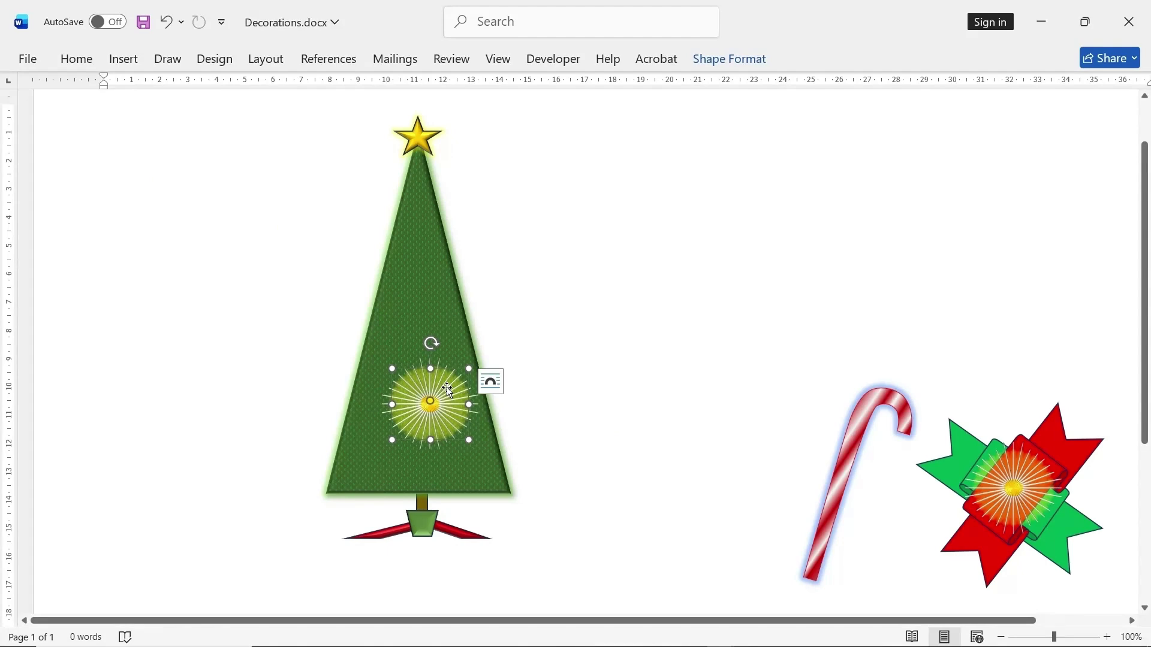
# - Remove the glow from the sunburst on the tree and shrink it to about half its size
pyautogui.click(746, 61)
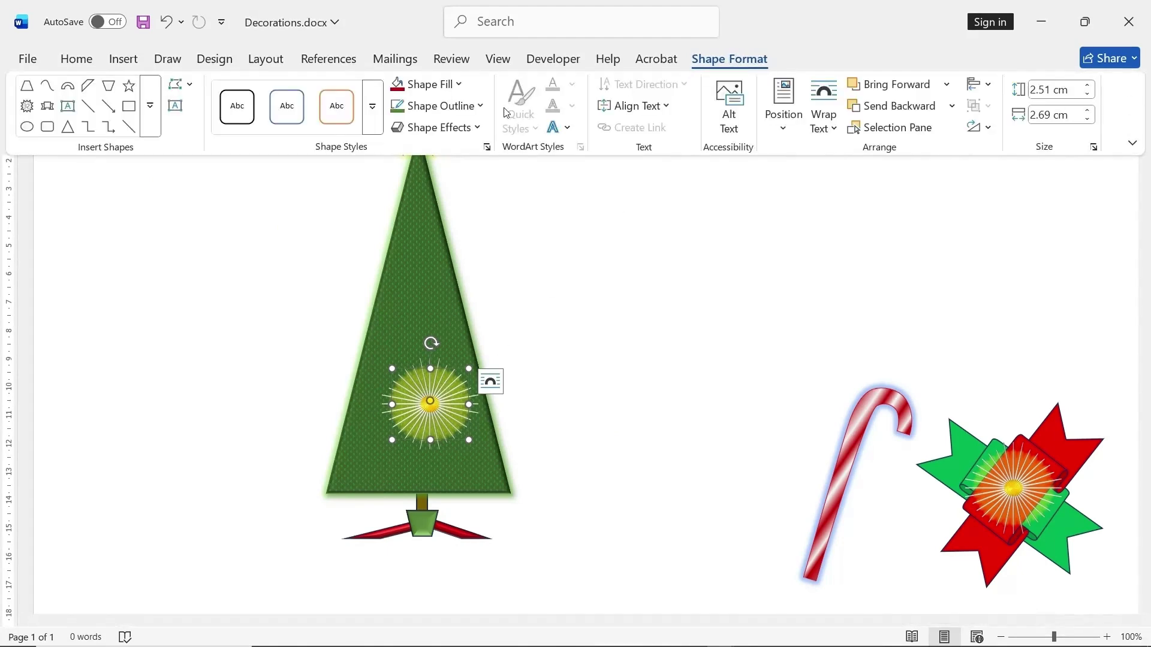
pyautogui.click(450, 129)
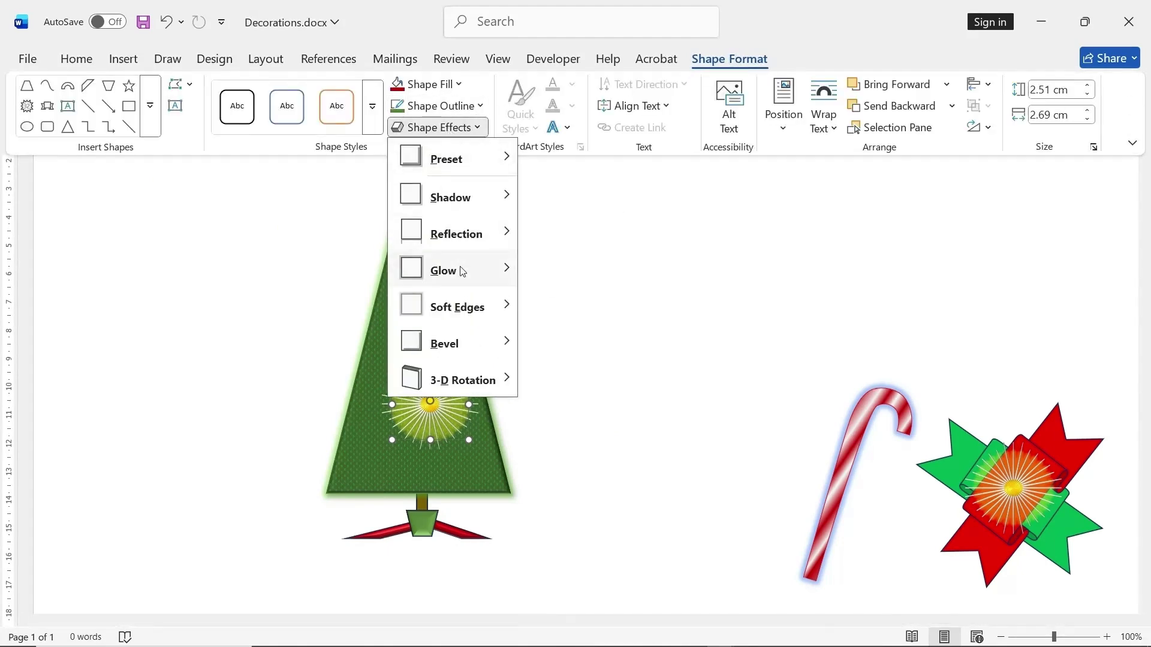
pyautogui.moveTo(459, 268)
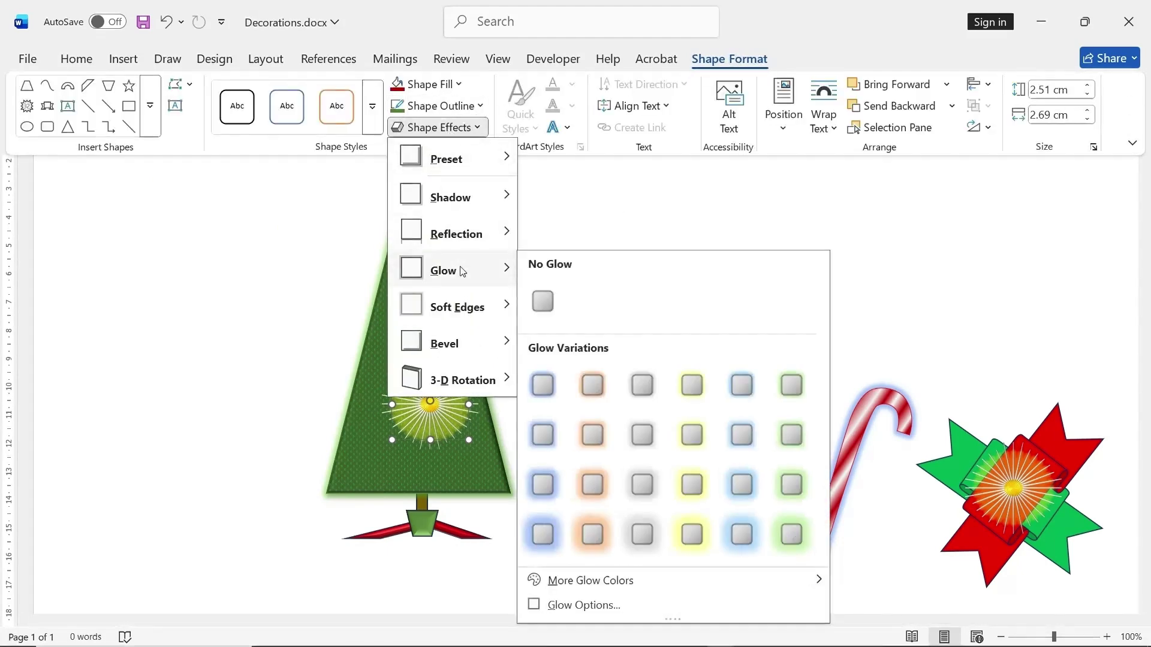
pyautogui.click(546, 300)
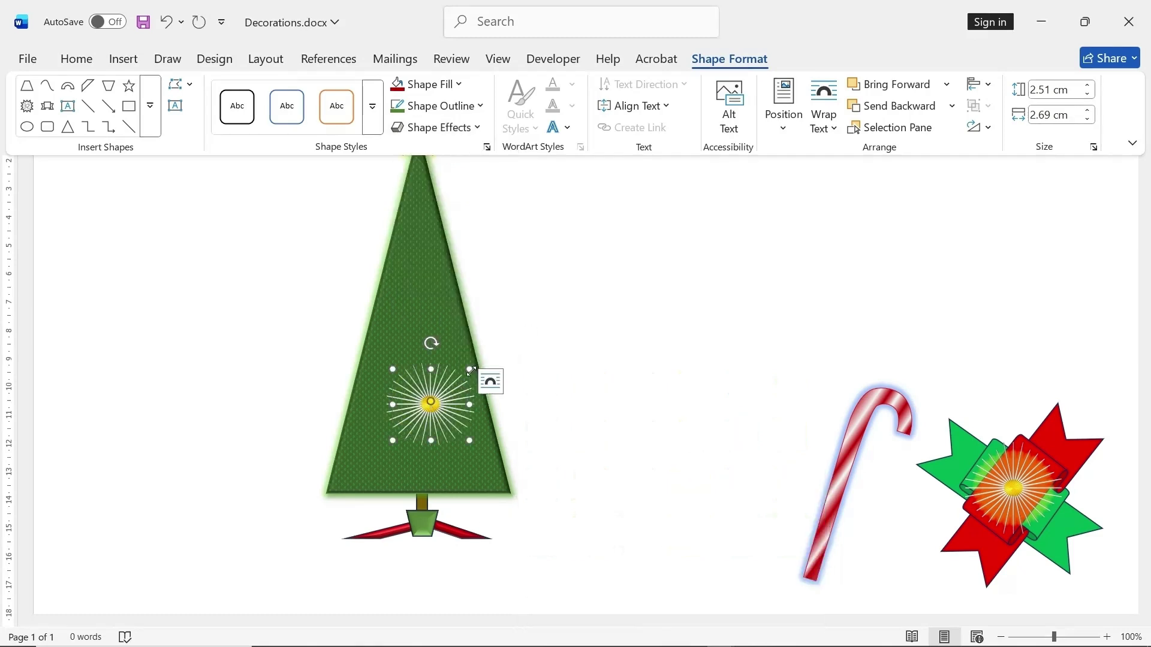
pyautogui.hotkey('ctrl', 'F1')
pyautogui.moveTo(469, 370); pyautogui.dragTo(431, 406)
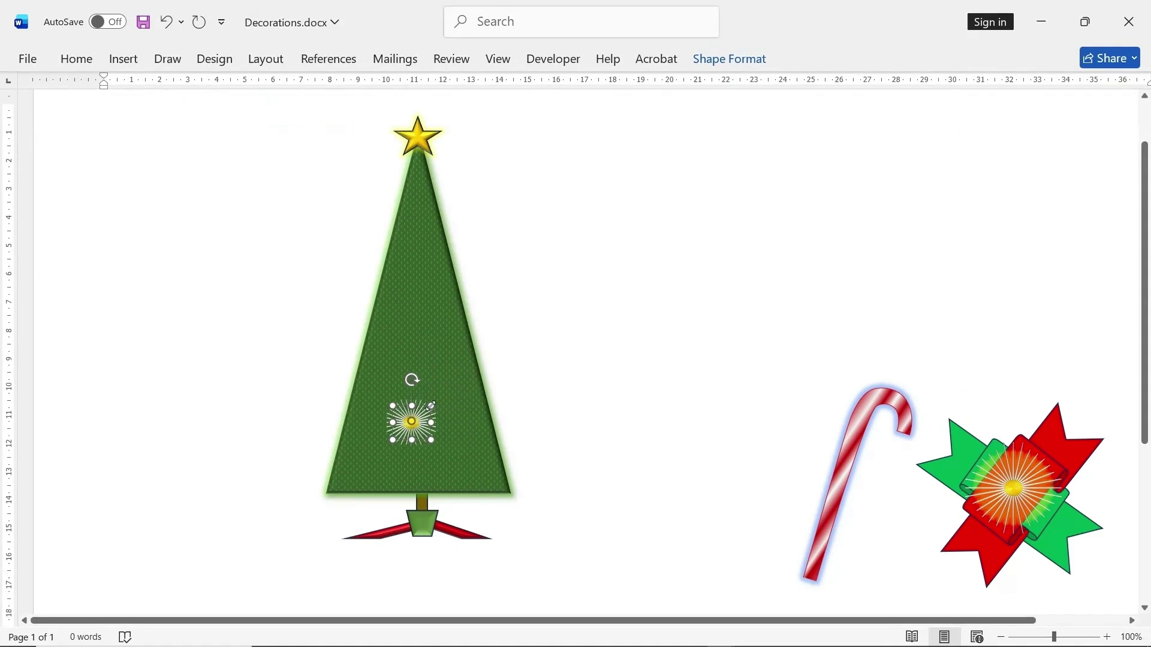
# - Fix the sunburst's position on the page, enlarge it slightly and place it near the tree's lower right corner
pyautogui.click(453, 418)
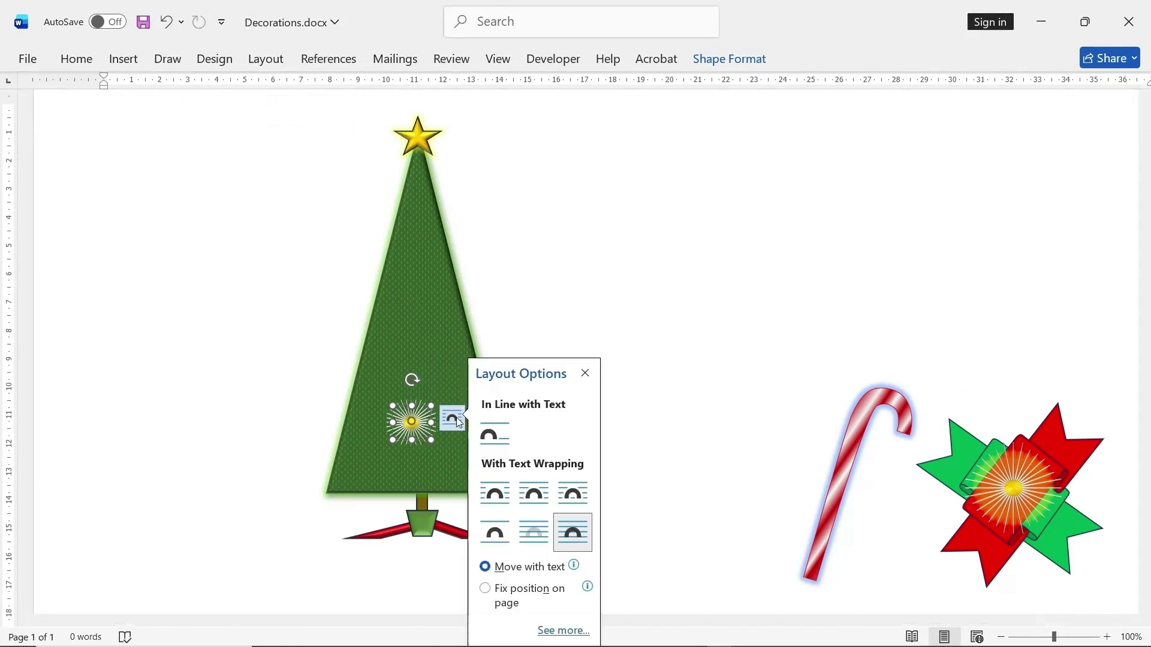
pyautogui.click(489, 594)
pyautogui.moveTo(432, 441); pyautogui.dragTo(450, 457)
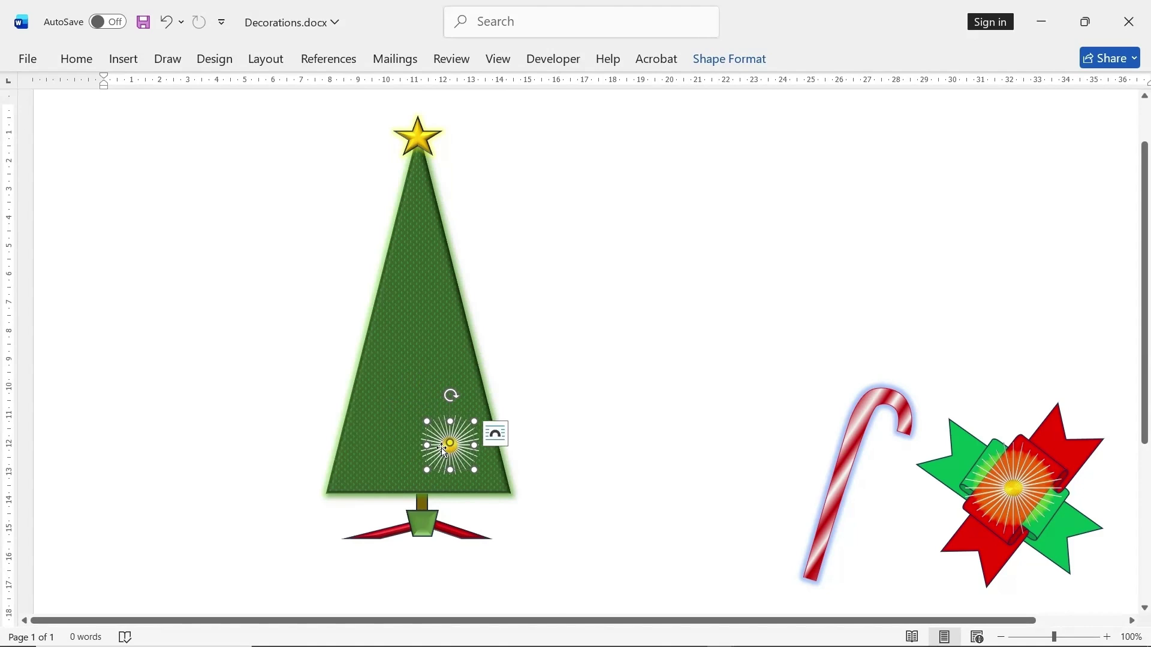
# - Copy the yellow-centred sunburst on the tree, paste two duplicates and move one into the blank area between the tree and the candy cane
pyautogui.rightClick(444, 450)
pyautogui.click(487, 246)
pyautogui.click(576, 214)
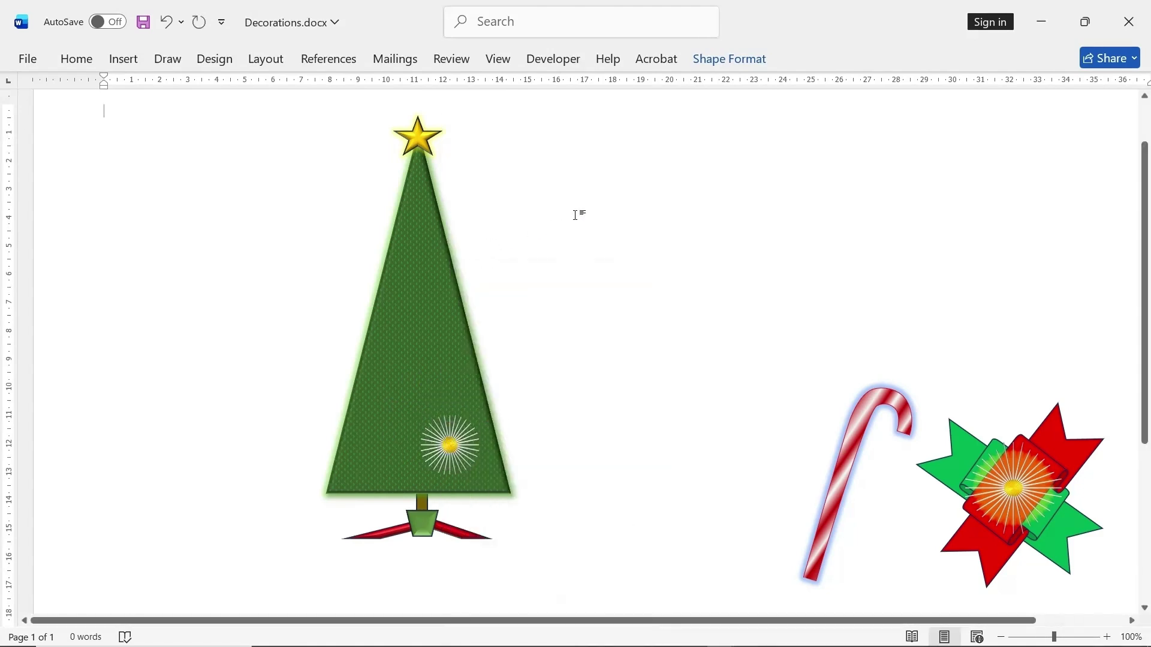
pyautogui.rightClick(575, 214)
pyautogui.click(617, 322)
pyautogui.rightClick(543, 208)
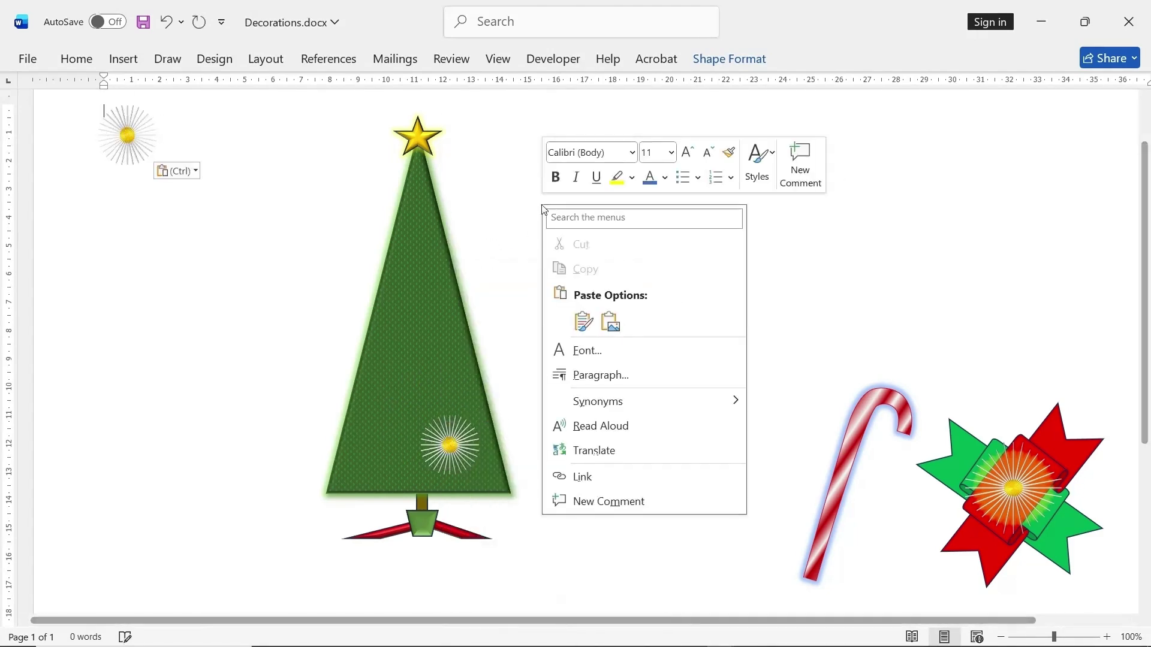
pyautogui.click(584, 322)
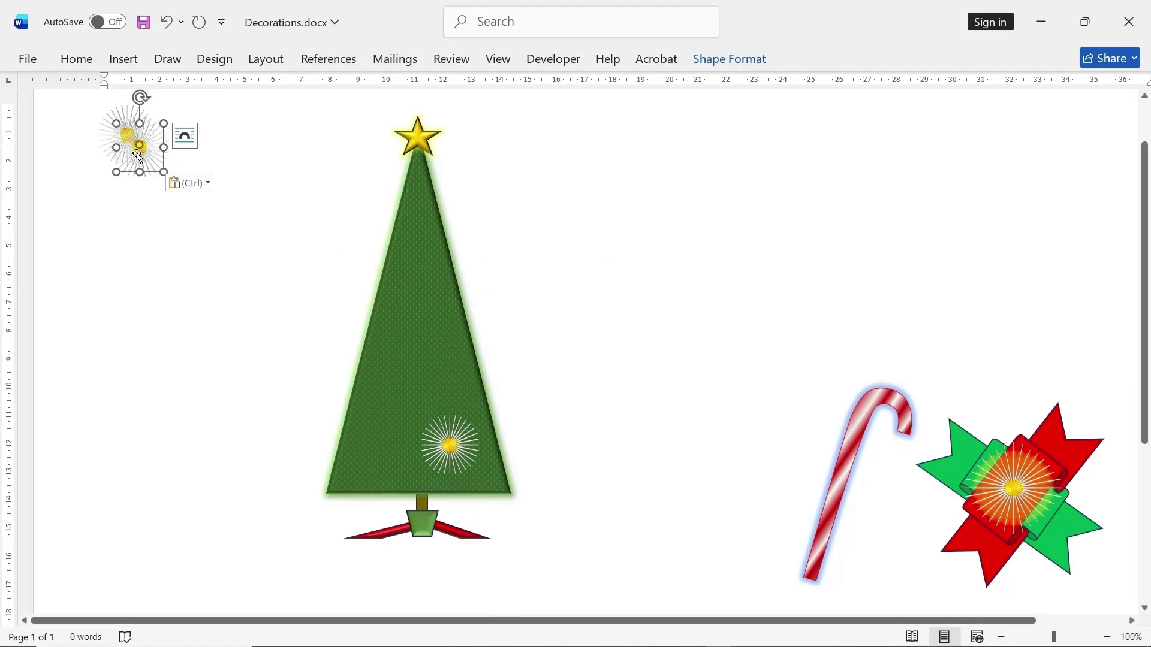
pyautogui.moveTo(139, 157); pyautogui.dragTo(556, 250)
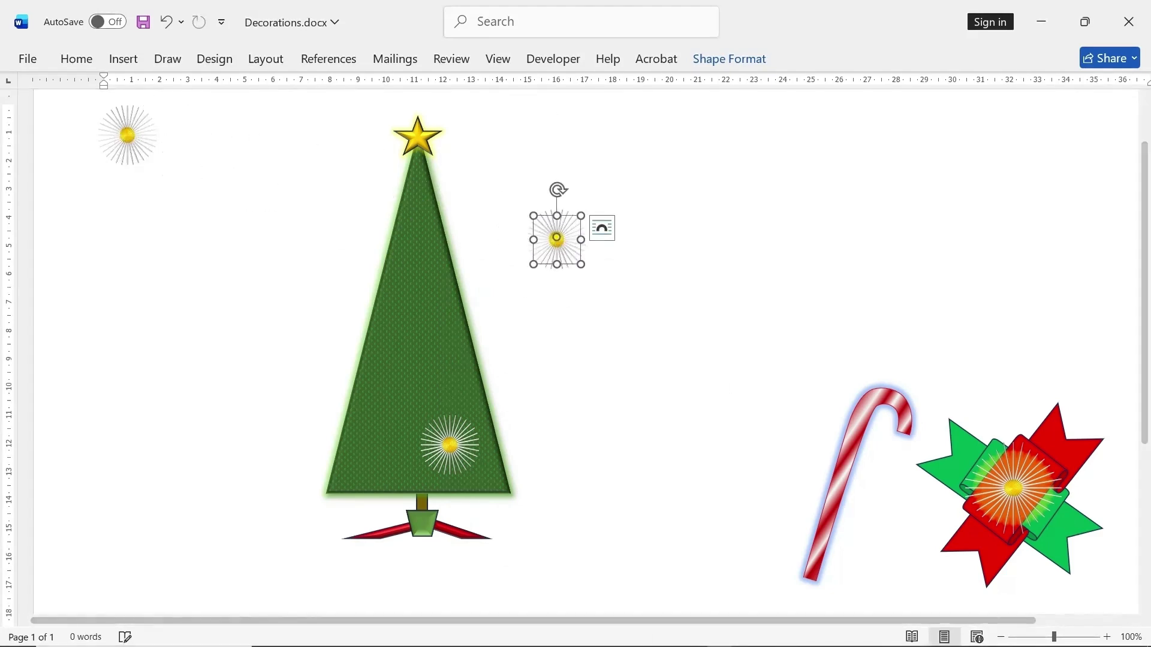
# - Fill the centre of the sunburst duplicate beside the tree with standard red
pyautogui.click(724, 66)
pyautogui.click(430, 85)
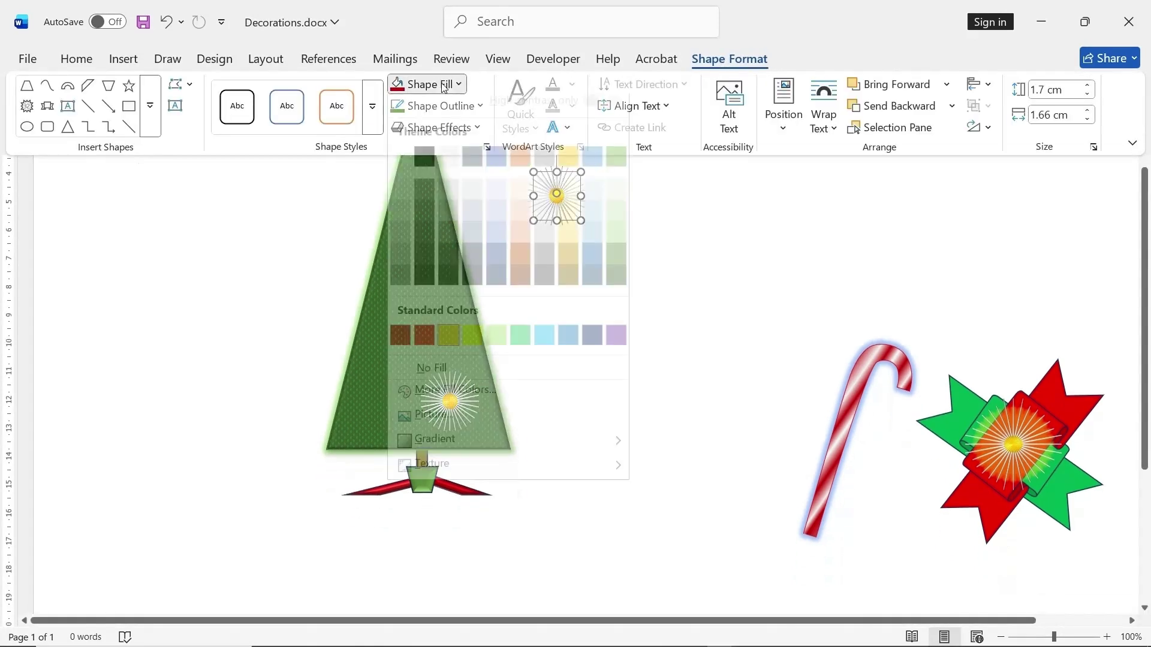
pyautogui.click(409, 353)
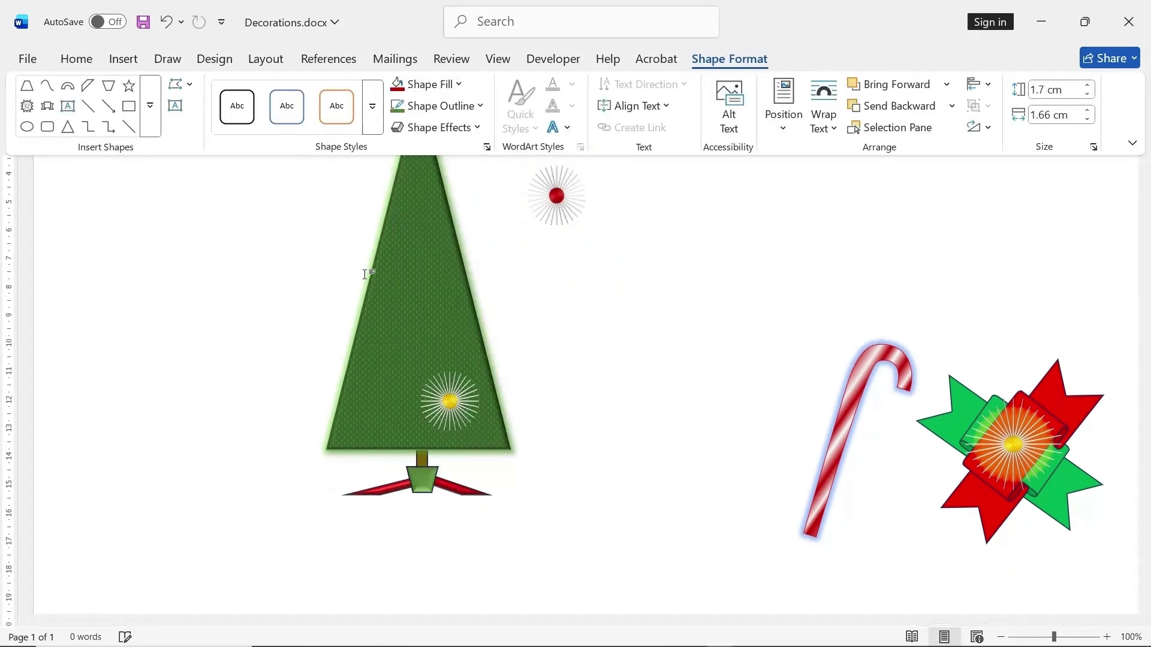
pyautogui.click(442, 85)
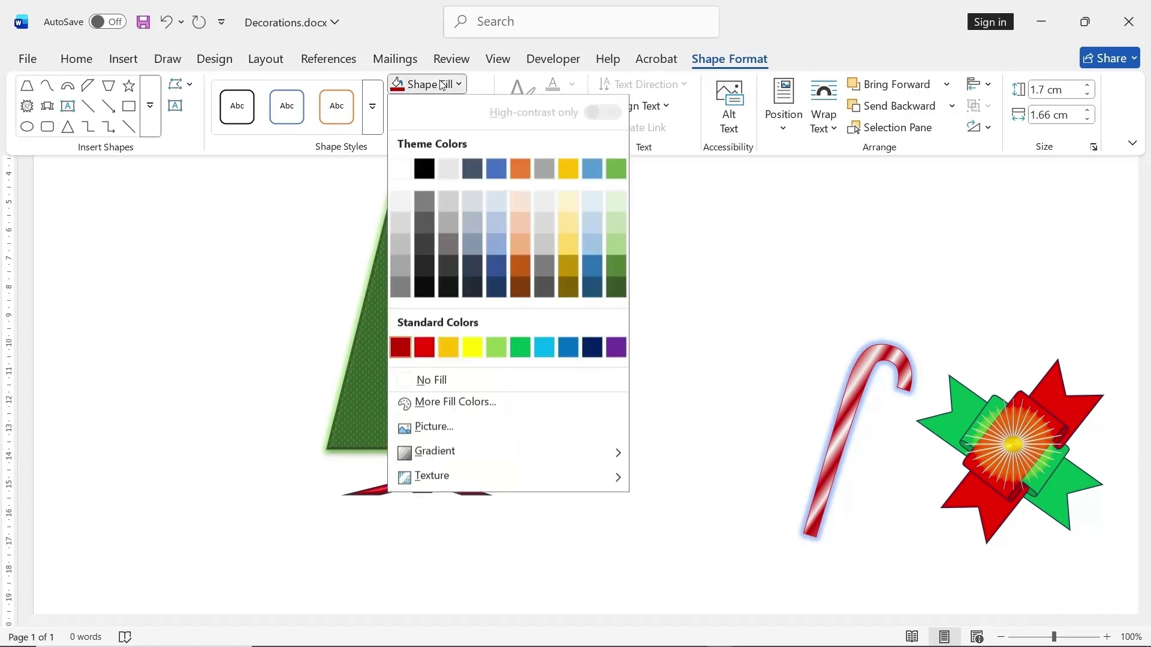
pyautogui.click(428, 348)
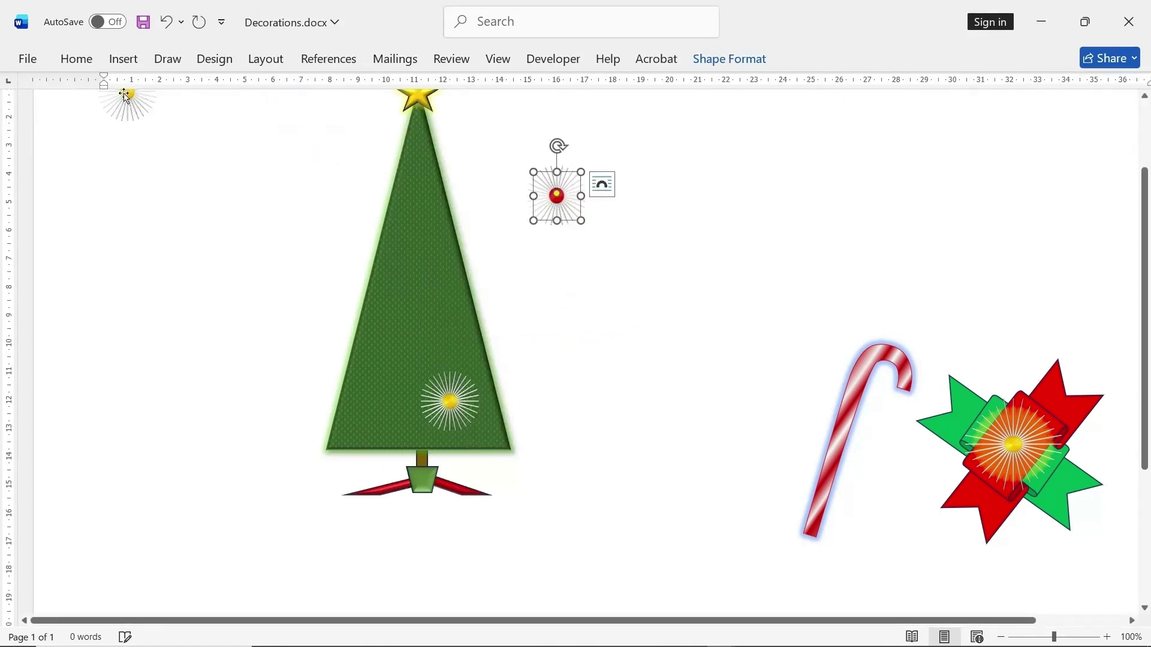
# - Move the other sunburst duplicate from the page corner to beside the tree and fill its centre with standard green
pyautogui.click(130, 98)
pyautogui.moveTo(130, 98); pyautogui.dragTo(222, 267)
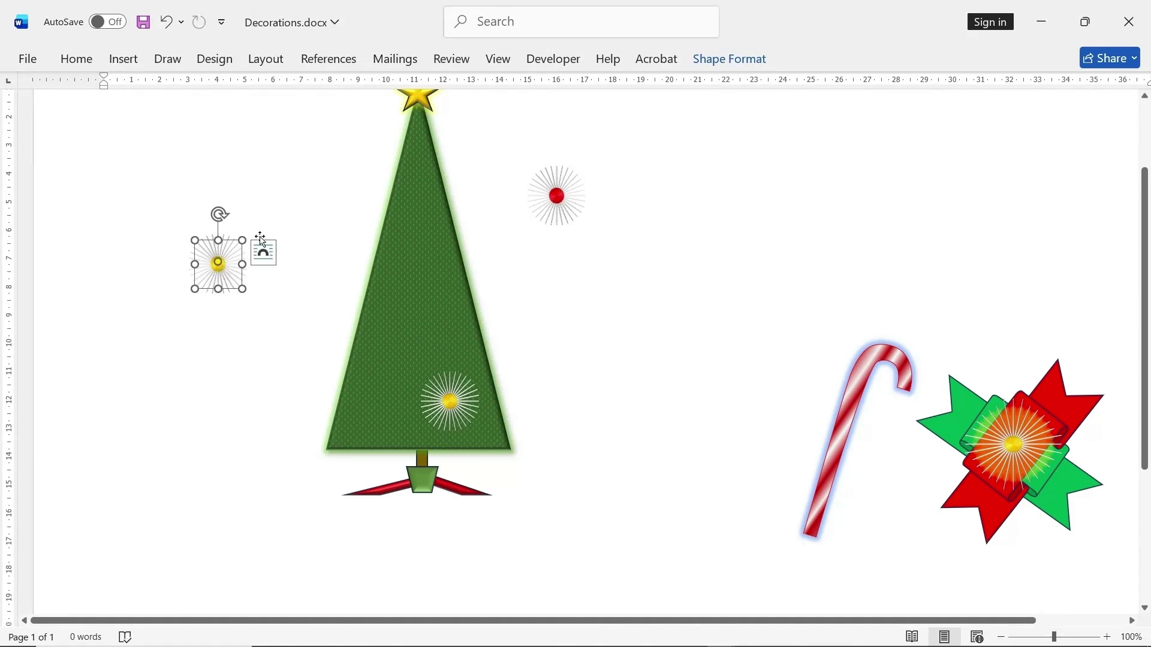
pyautogui.click(730, 59)
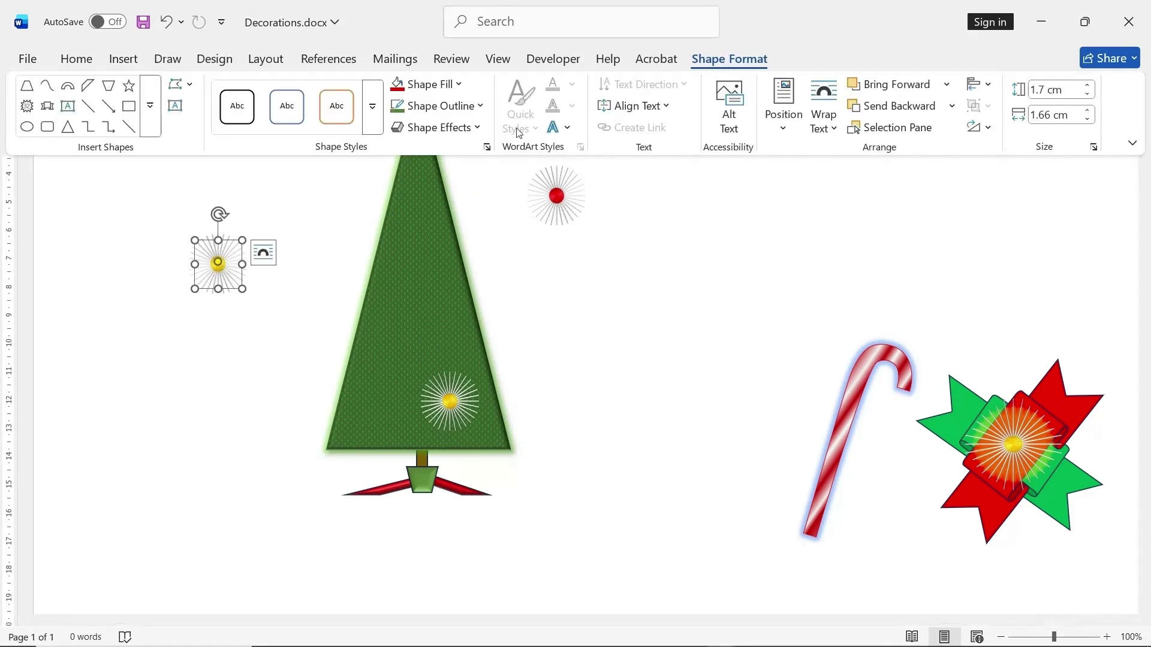
pyautogui.click(437, 90)
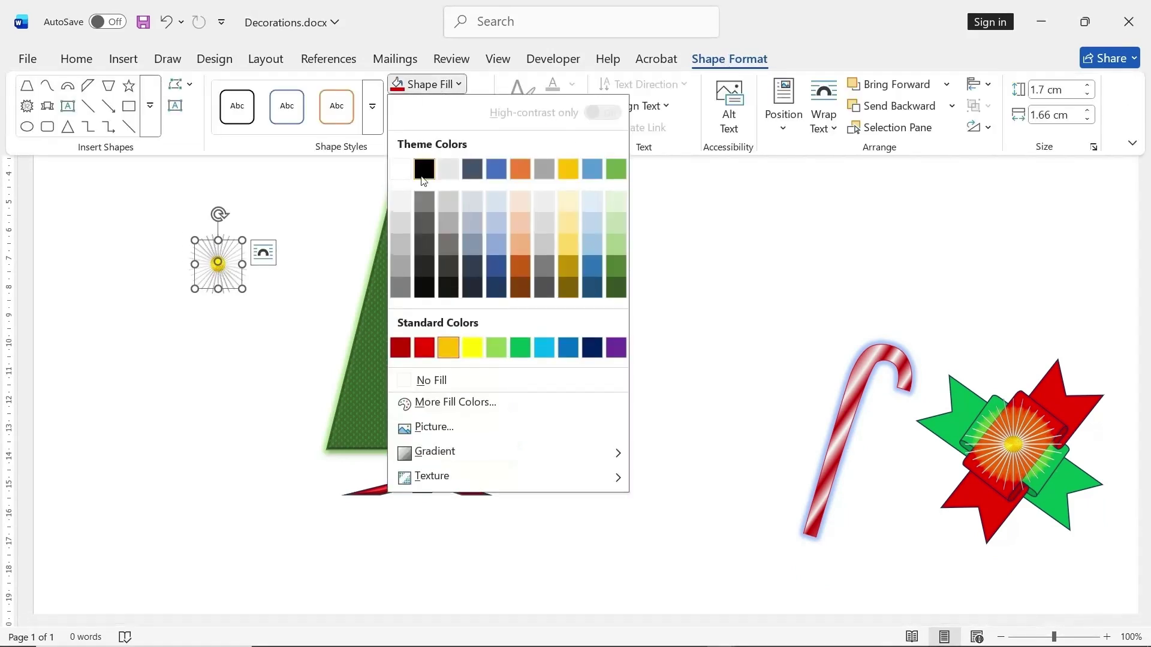
pyautogui.click(519, 348)
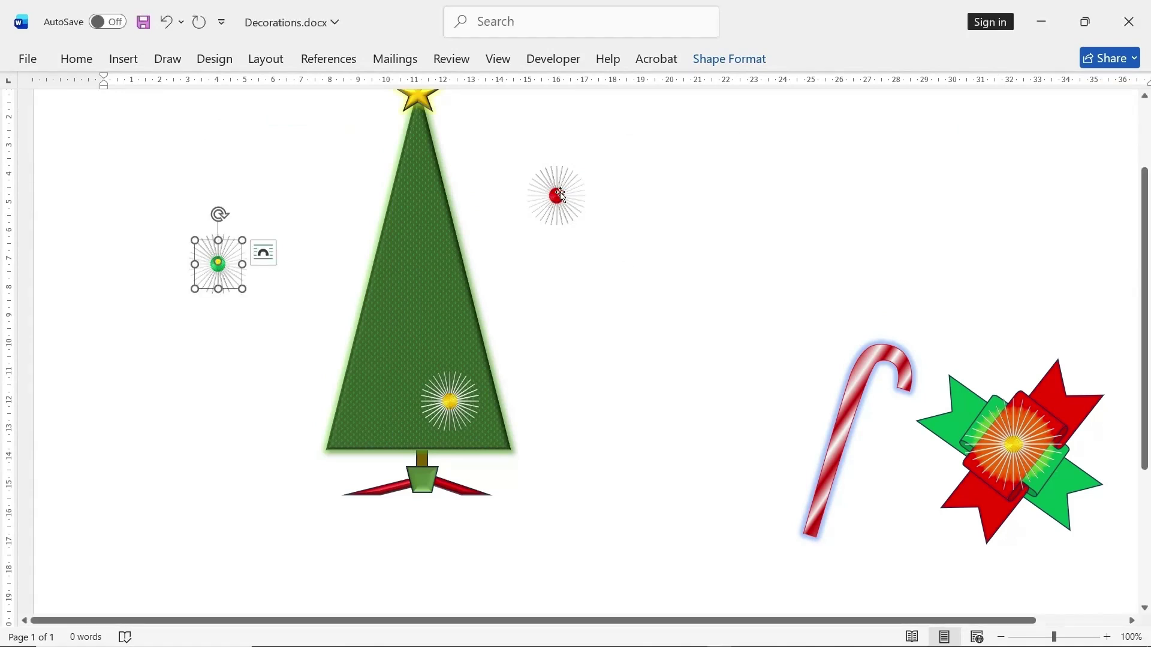
# - Place the red sunburst on the middle of the tree and a slightly smaller green one near the tree's left edge
pyautogui.moveTo(561, 195); pyautogui.dragTo(439, 296)
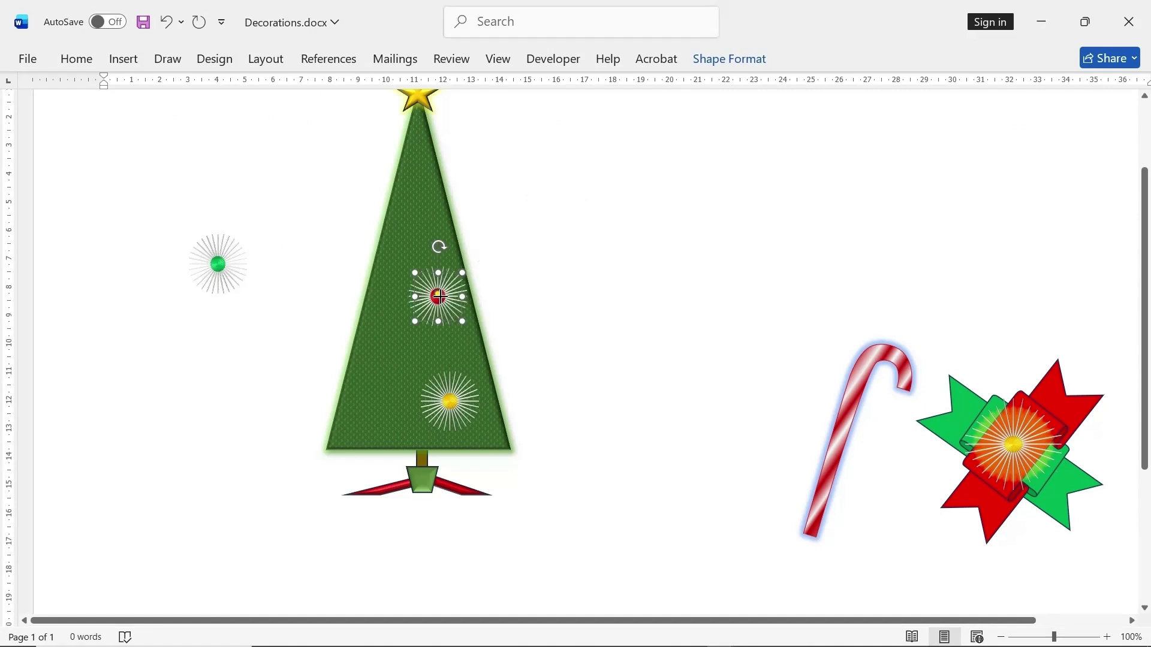
pyautogui.moveTo(227, 272); pyautogui.dragTo(397, 361)
pyautogui.click(542, 317)
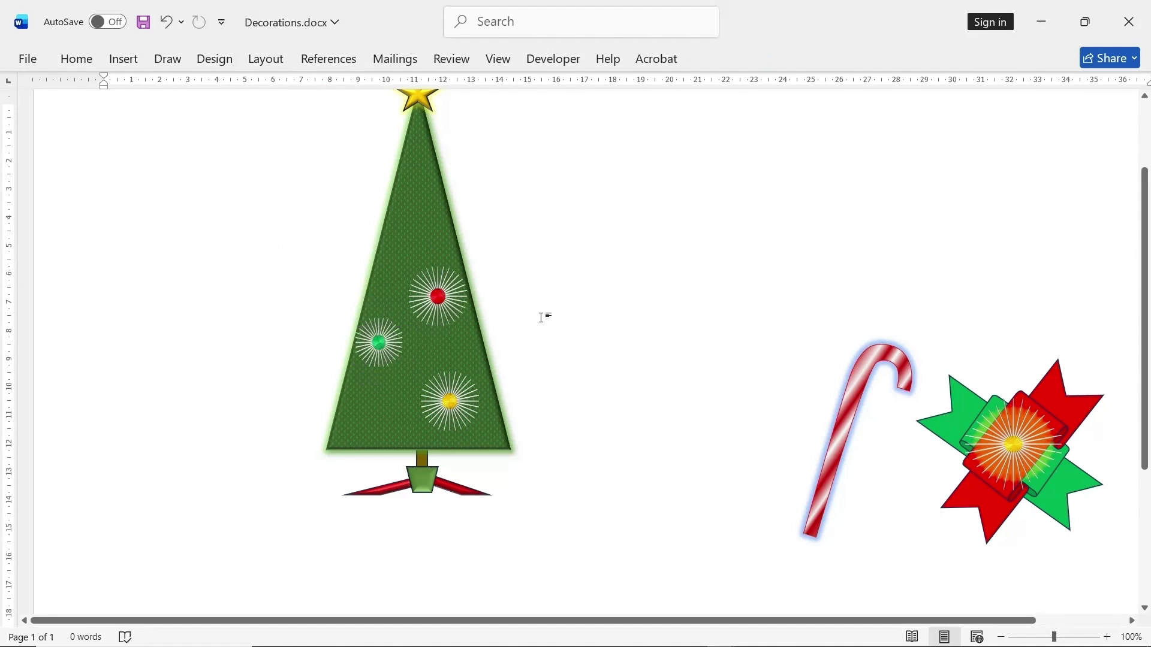
# - Select the star, all the sunbursts, the trunk, the pot and the red base legs together, group them and deselect the group
pyautogui.scroll(1, 541, 317)
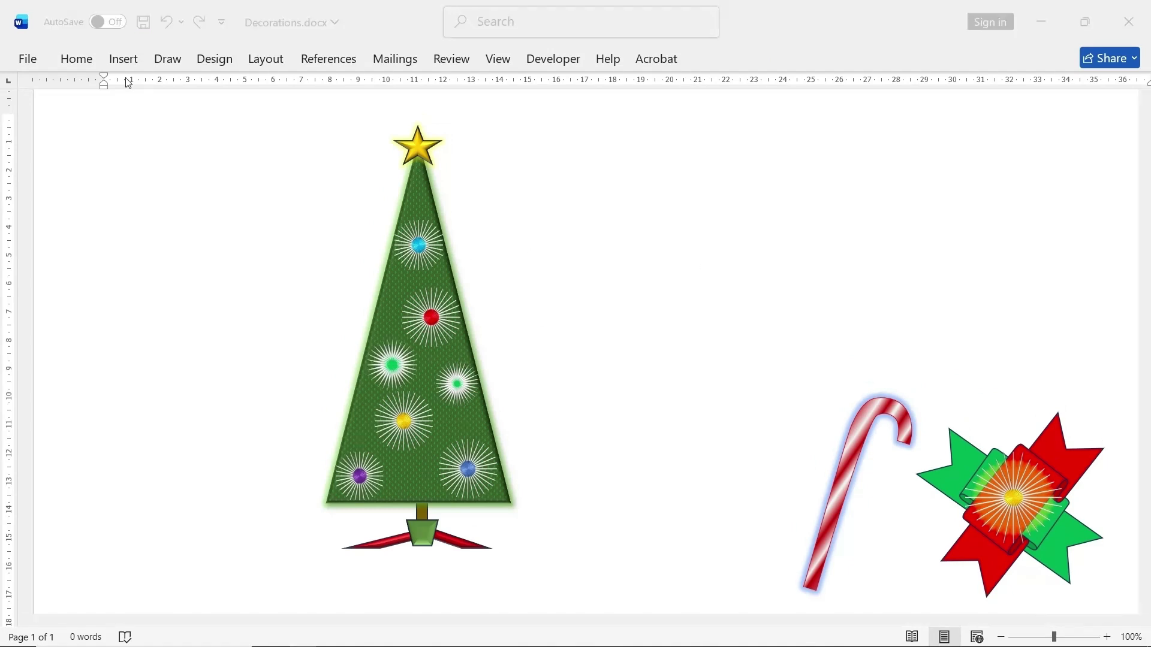
pyautogui.click(72, 62)
pyautogui.click(76, 59)
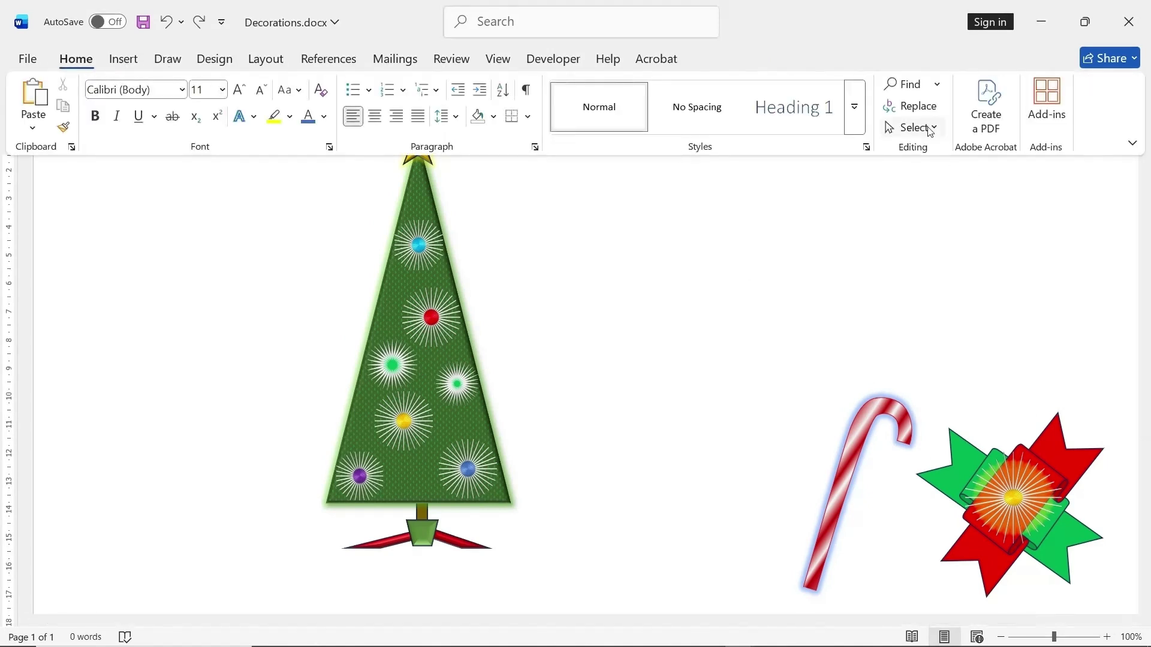
pyautogui.click(930, 128)
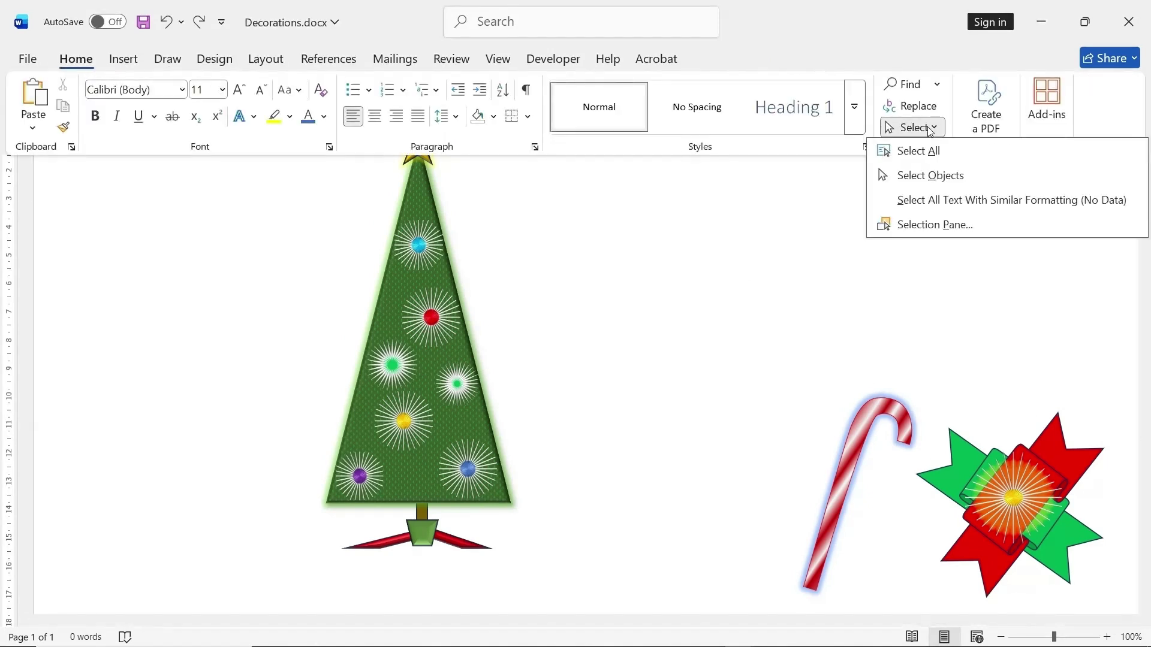
pyautogui.click(931, 176)
pyautogui.moveTo(340, 116); pyautogui.dragTo(533, 595)
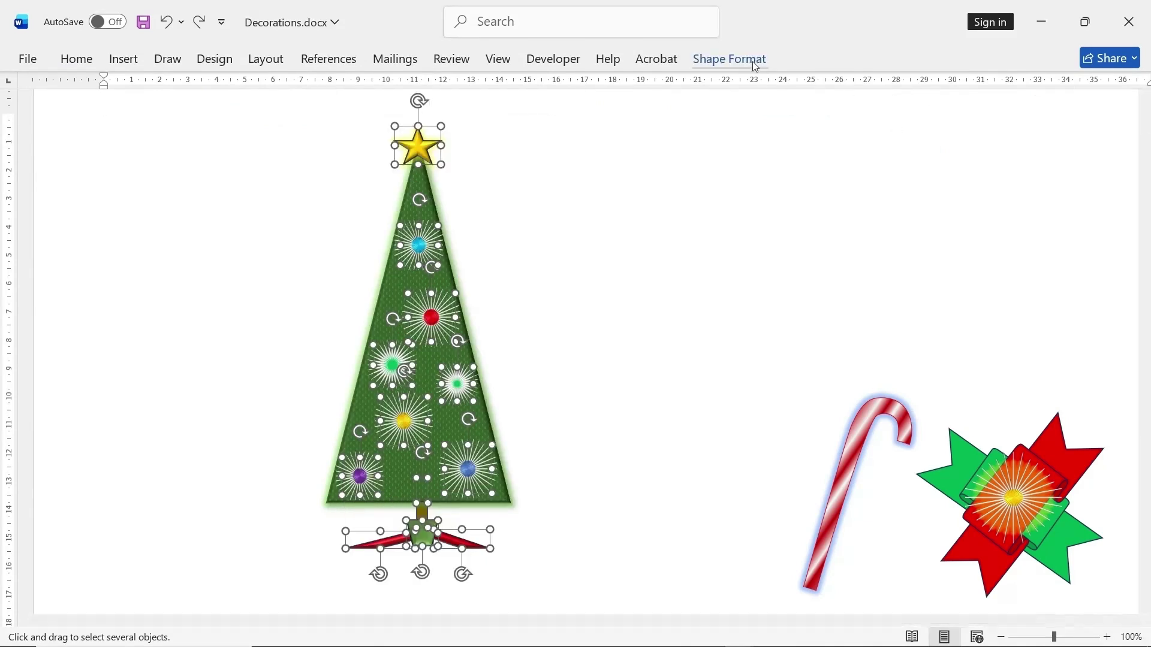
pyautogui.click(730, 58)
pyautogui.click(968, 107)
pyautogui.click(998, 132)
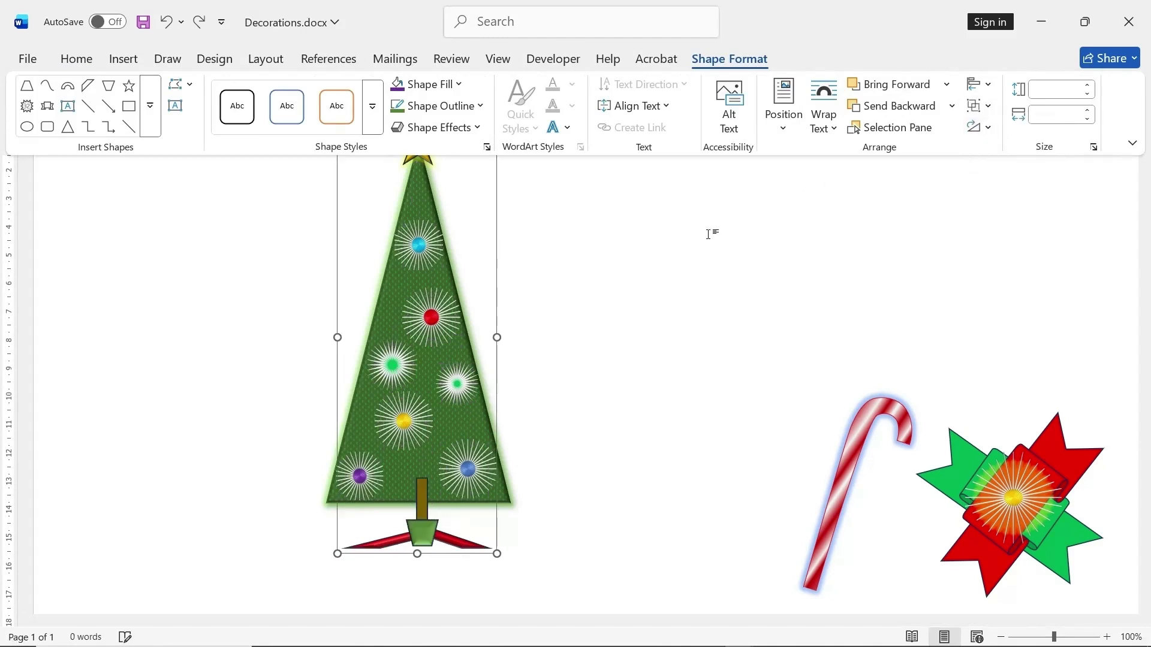
pyautogui.scroll(1, 605, 256)
pyautogui.click(581, 321)
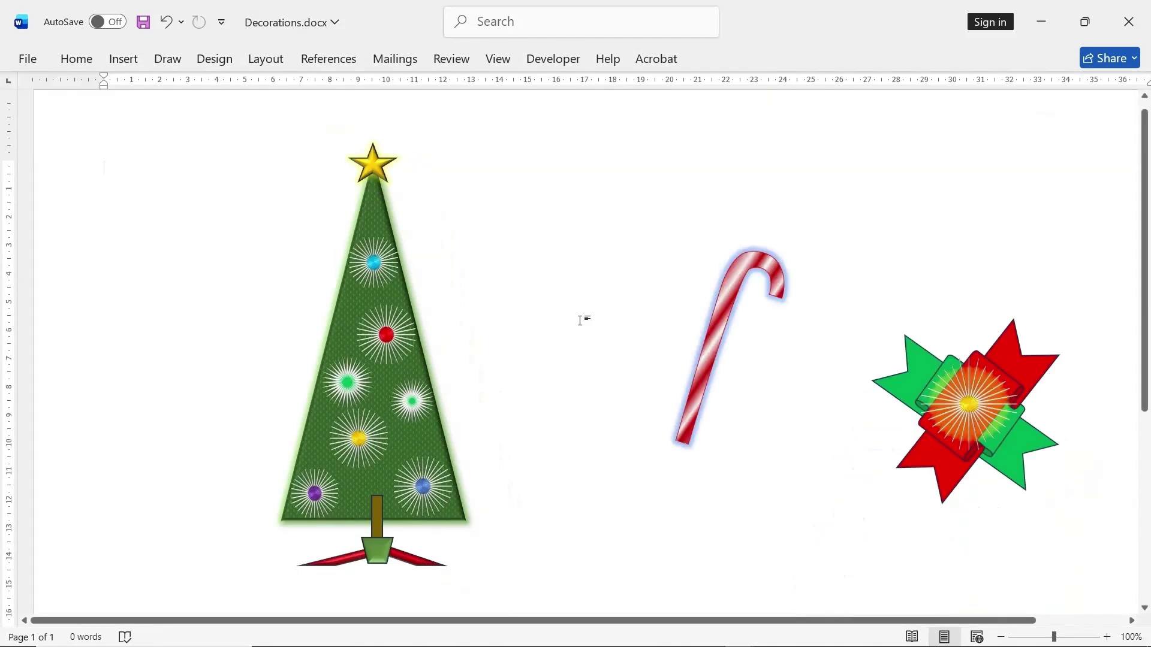